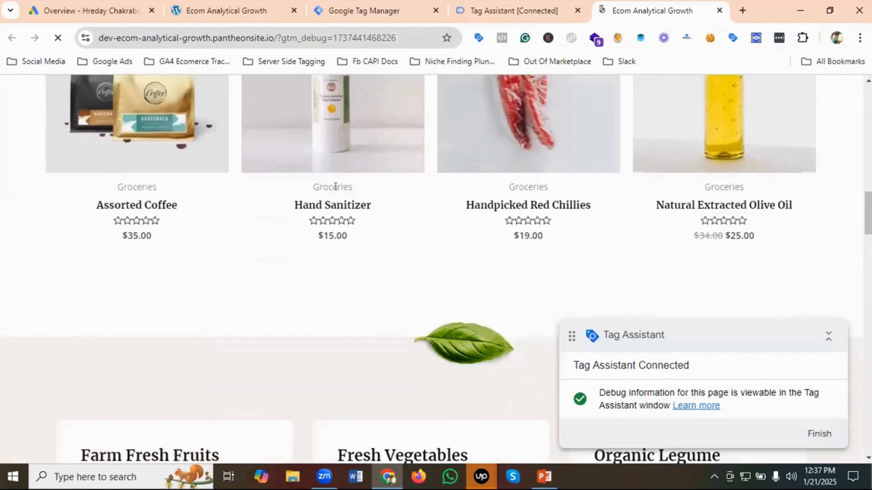
- Open the Assorted Coffee product from the store's home page and add one to the cart
scroll(151, 185, up, 2)
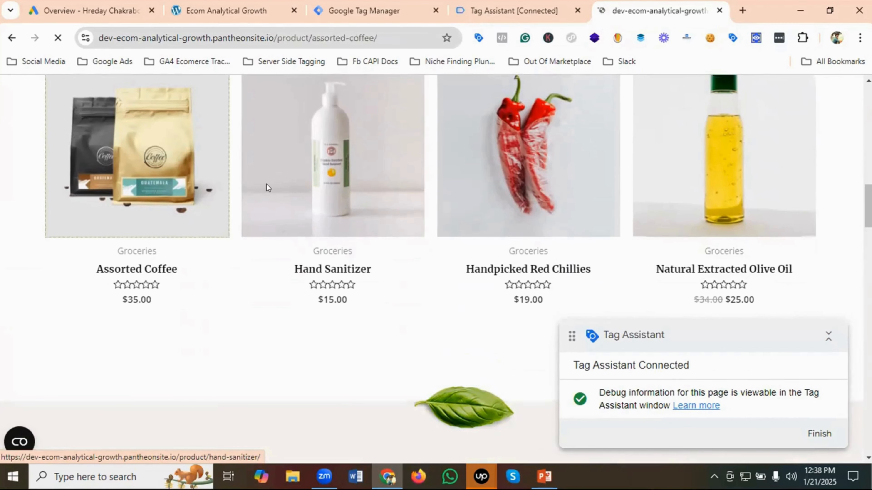
scroll(637, 284, down, 2)
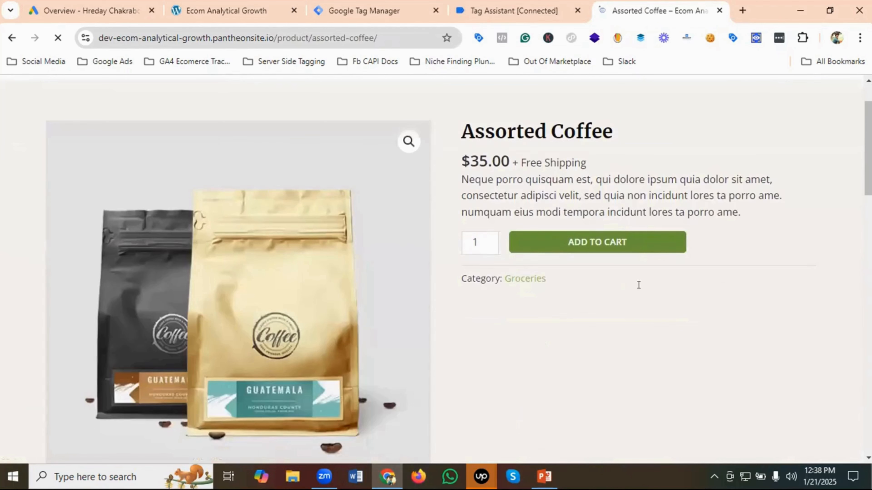
scroll(682, 180, down, 2)
click(586, 178)
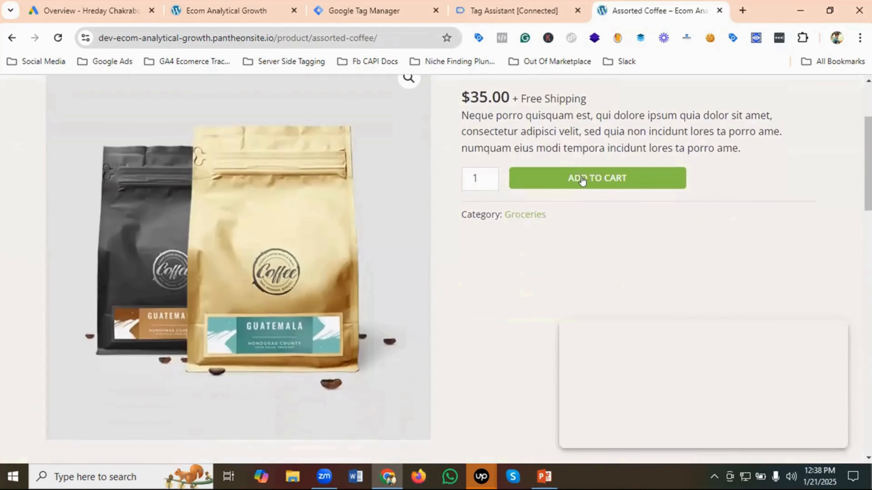
click(618, 178)
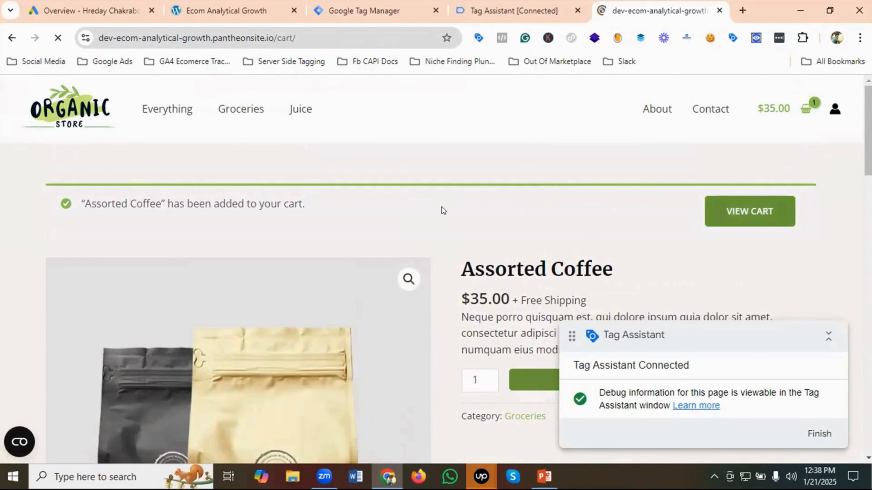
- Go from the cart to checkout and place the cash-on-delivery order with the prefilled billing details
scroll(532, 206, down, 6)
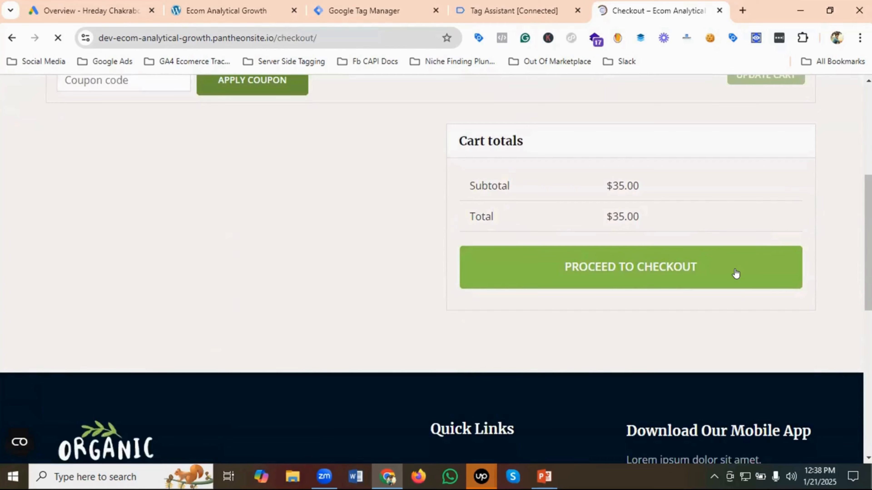
scroll(297, 257, down, 6)
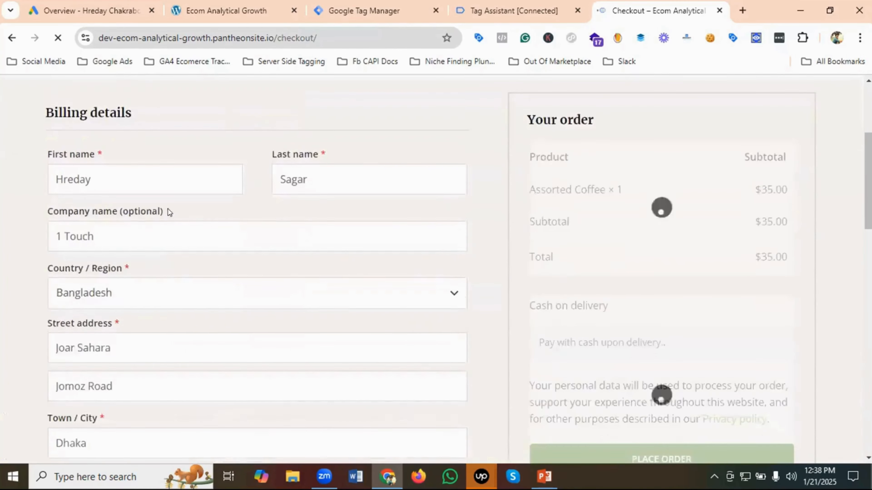
scroll(166, 265, down, 5)
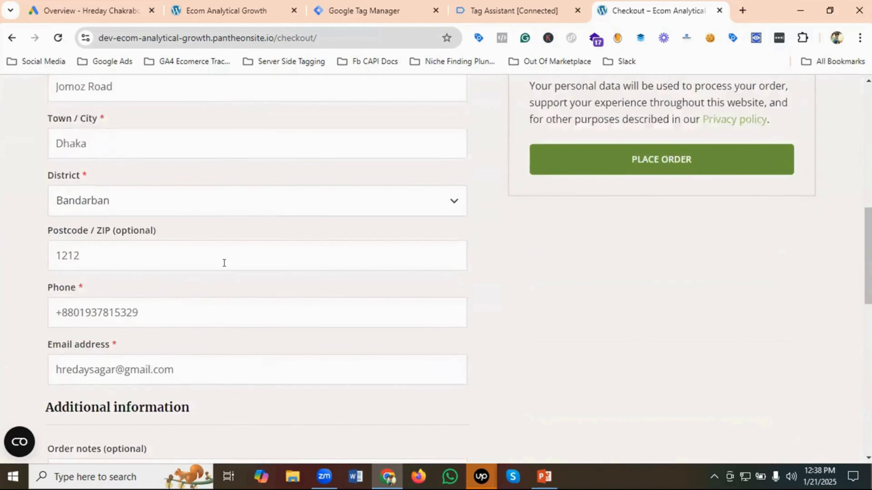
scroll(224, 261, up, 5)
scroll(627, 272, down, 4)
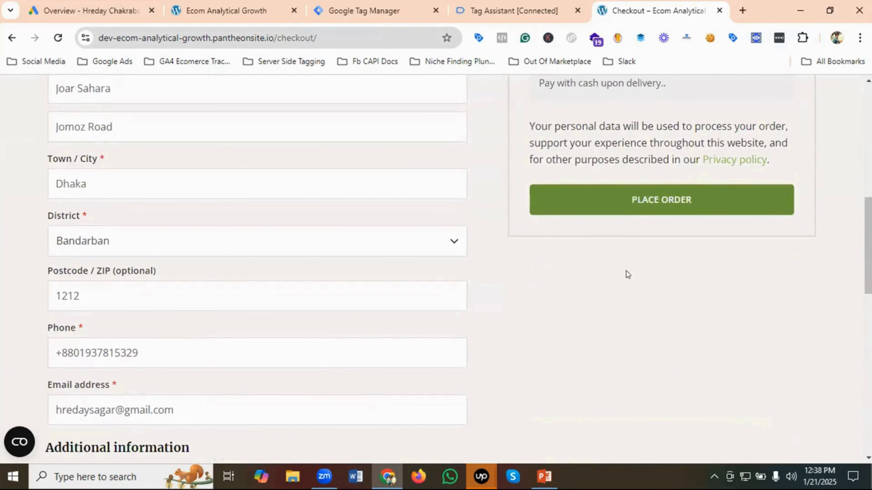
click(642, 200)
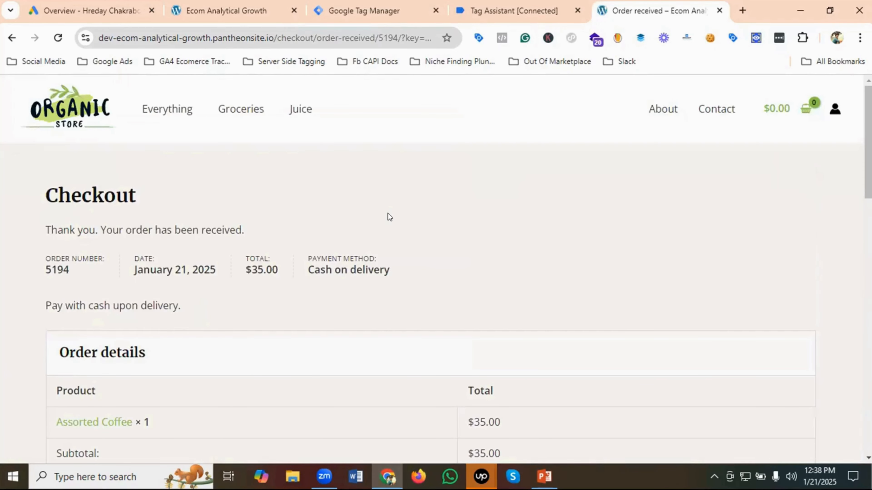
- Examine the order confirmation page for the order number, total, order details and billing address
scroll(413, 217, down, 2)
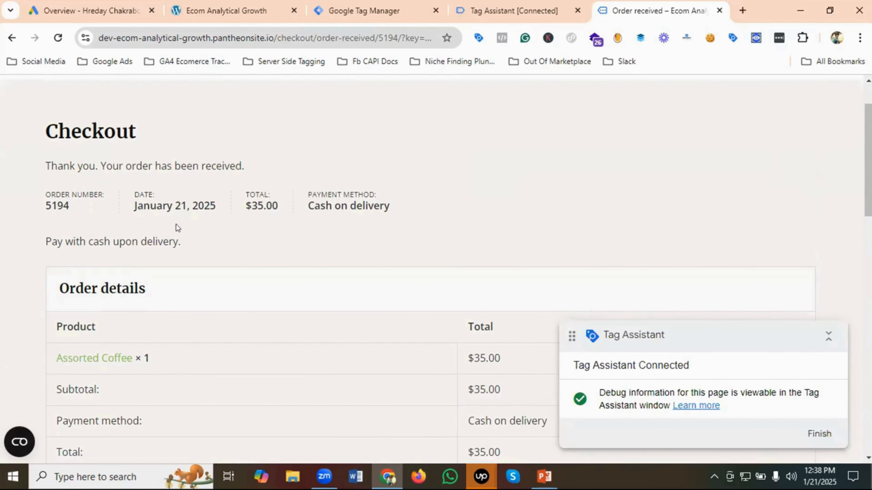
scroll(165, 220, down, 2)
scroll(169, 225, up, 2)
drag(71, 206, 43, 200)
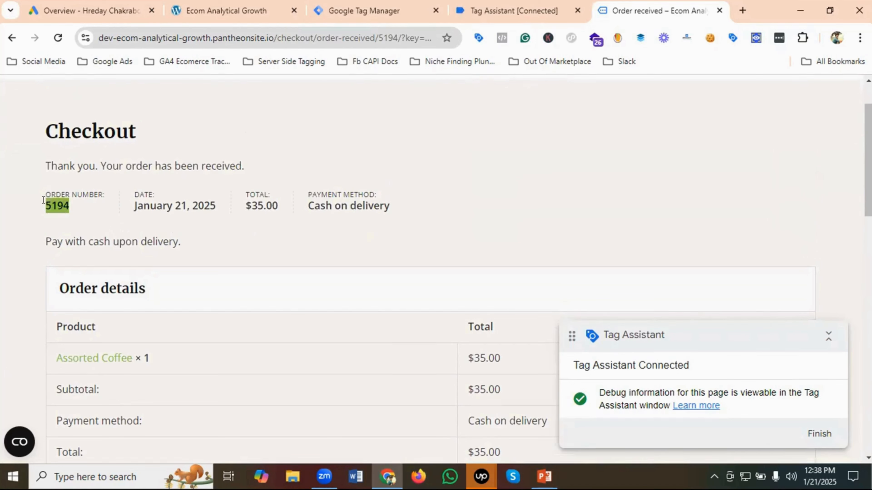
click(85, 206)
drag(279, 207, 245, 205)
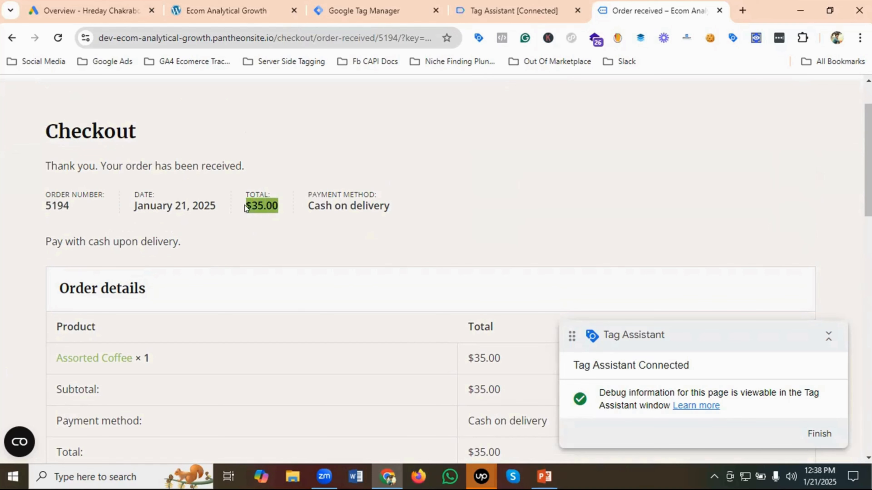
click(287, 208)
scroll(455, 206, down, 2)
scroll(455, 204, down, 4)
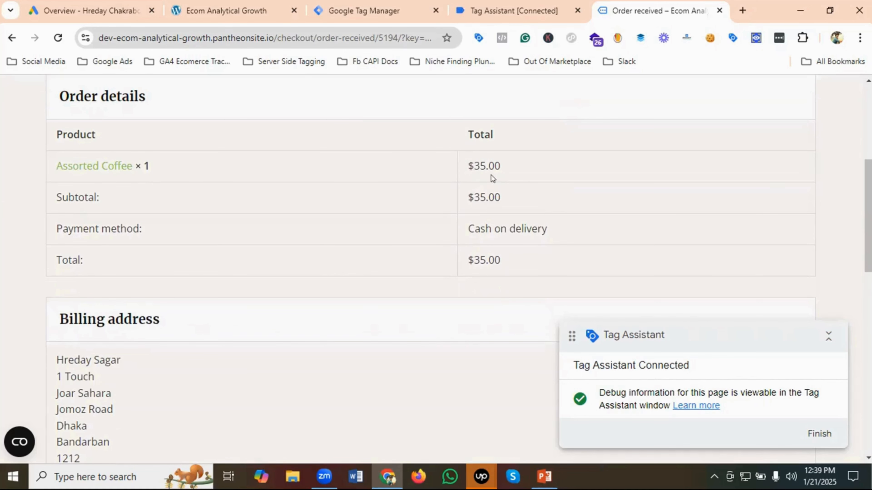
scroll(522, 183, down, 2)
scroll(523, 183, down, 2)
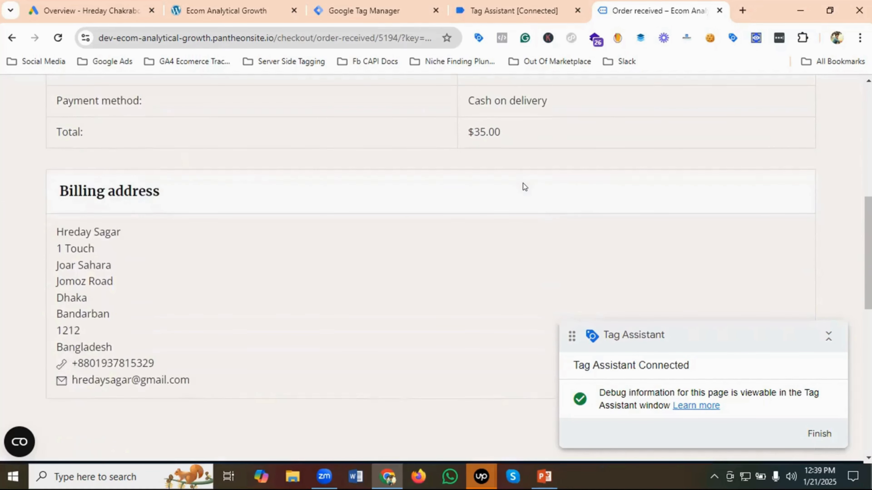
scroll(523, 184, up, 5)
scroll(523, 184, down, 2)
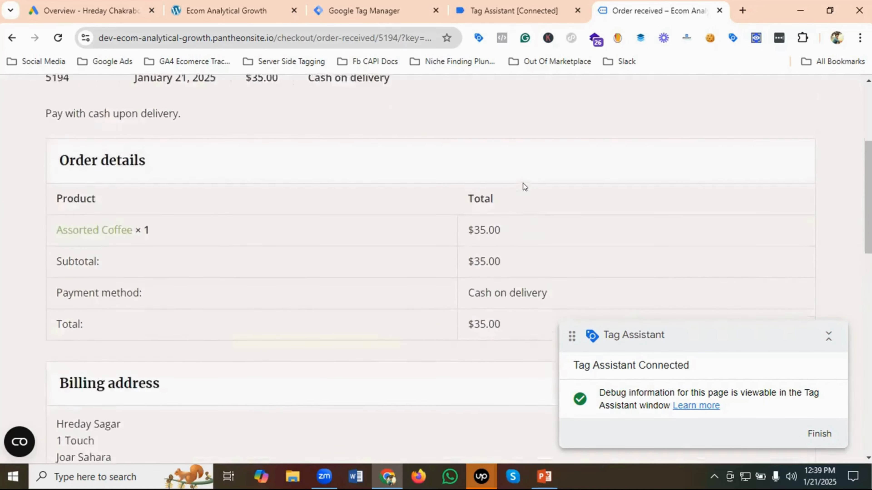
scroll(523, 184, up, 2)
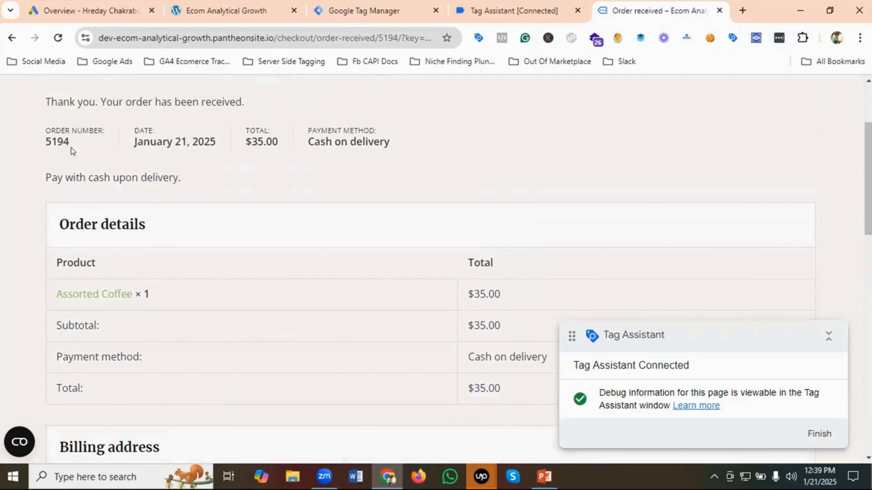
scroll(33, 129, down, 2)
scroll(59, 115, up, 2)
- Inspect the order number element on the confirmation page and copy its JS path
drag(72, 142, 40, 143)
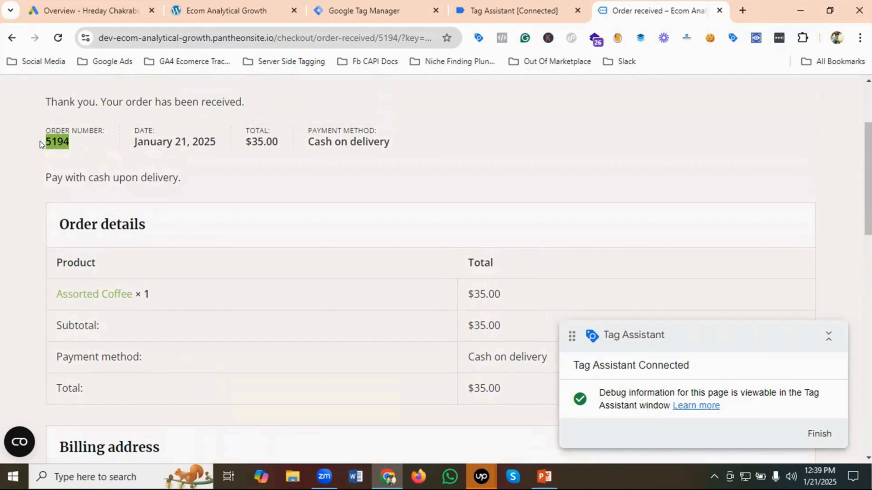
right_click(54, 140)
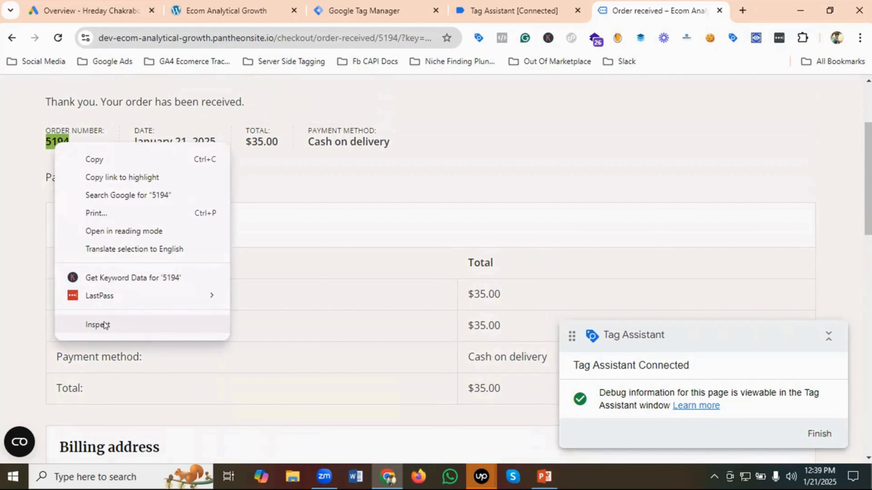
click(166, 322)
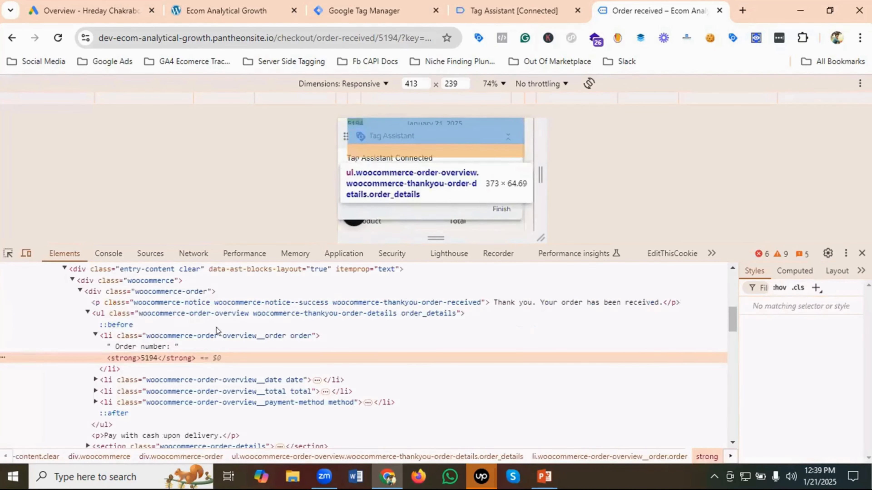
right_click(141, 356)
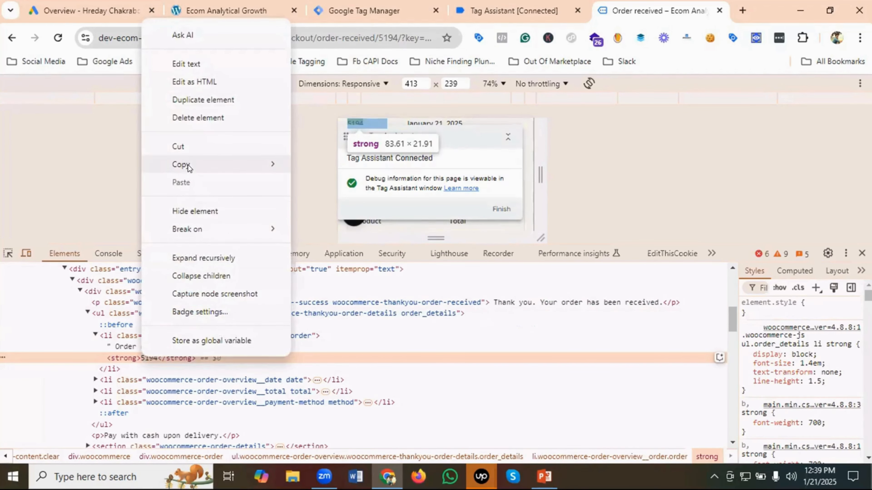
mouse_move(220, 168)
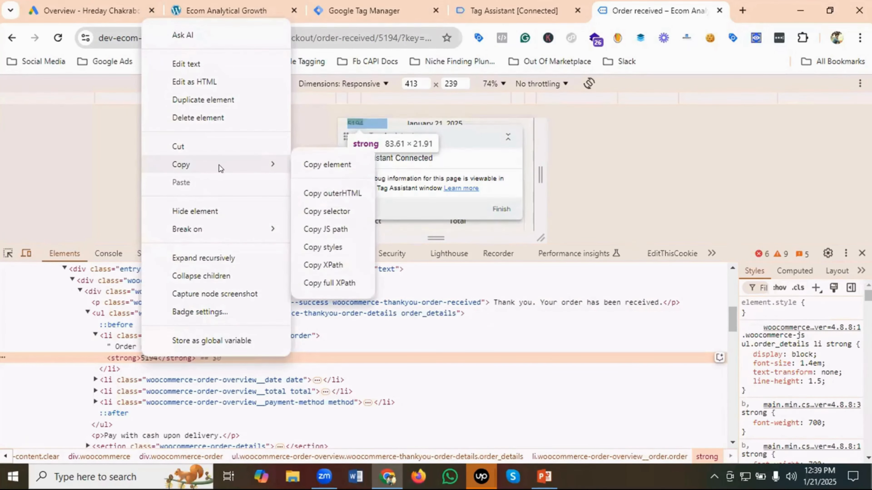
click(329, 230)
- Paste the copied JS path into the browser console and append .innerText to it
click(110, 255)
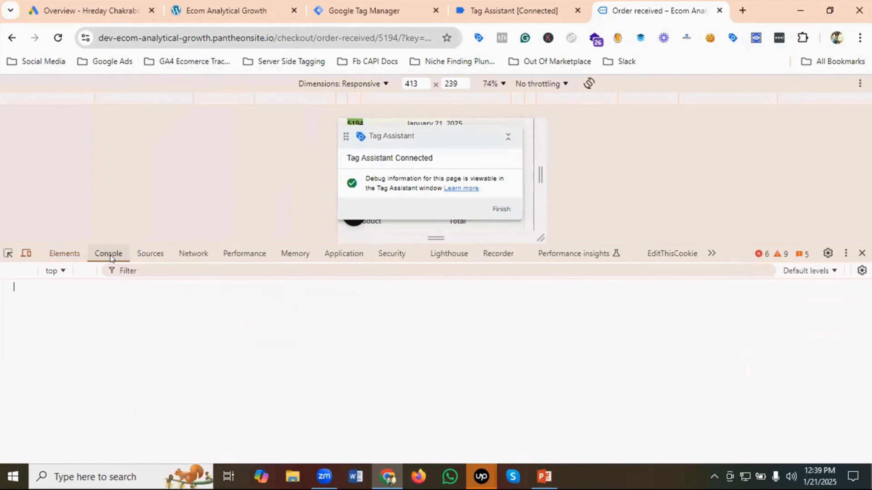
click(26, 271)
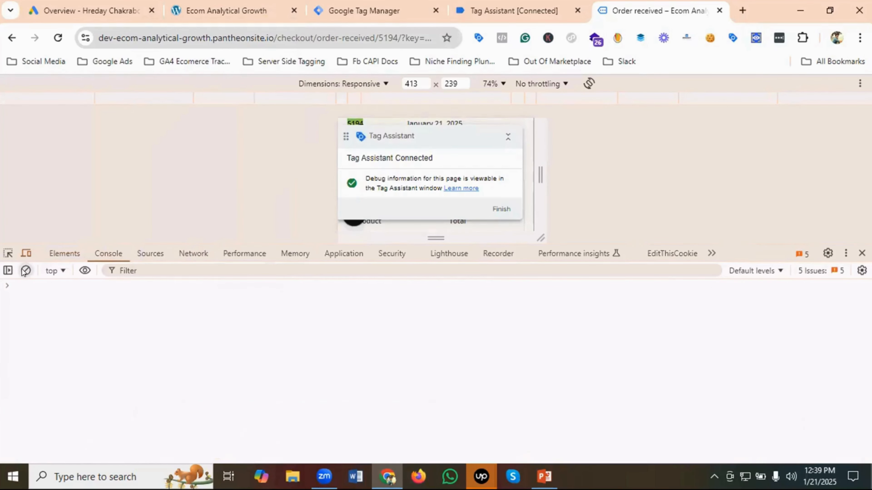
click(29, 283)
key(ctrl+v)
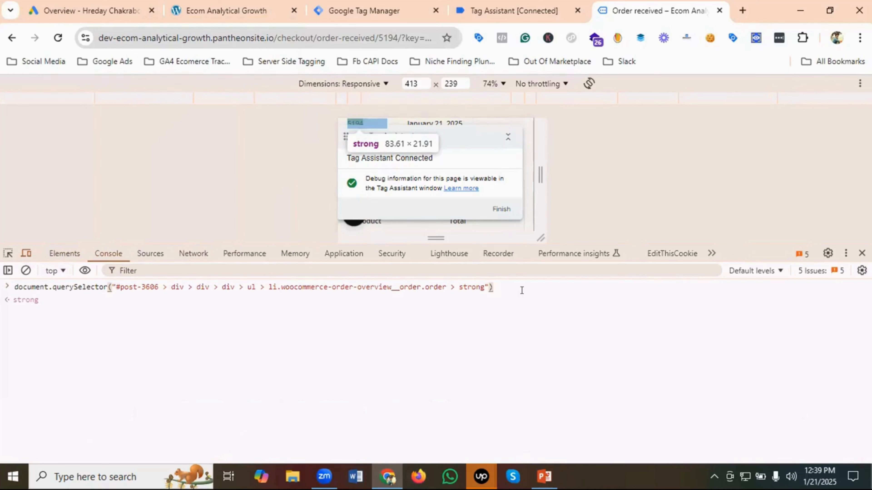
text(.inner)
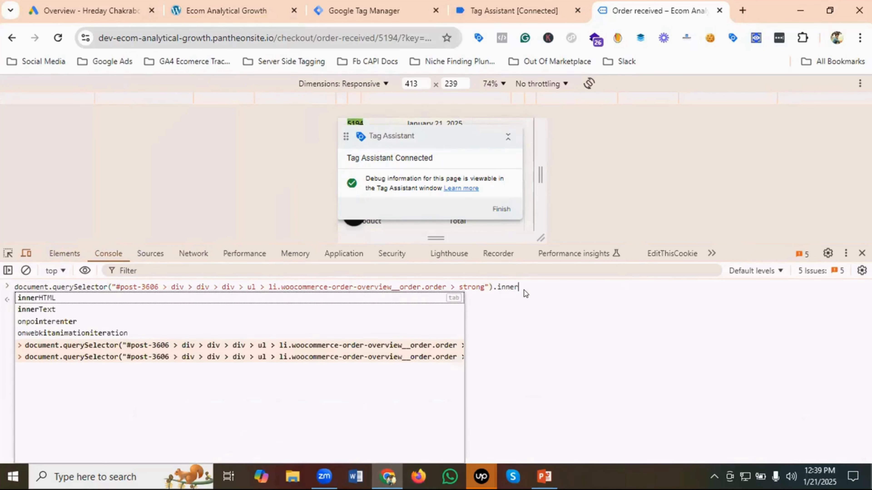
click(56, 309)
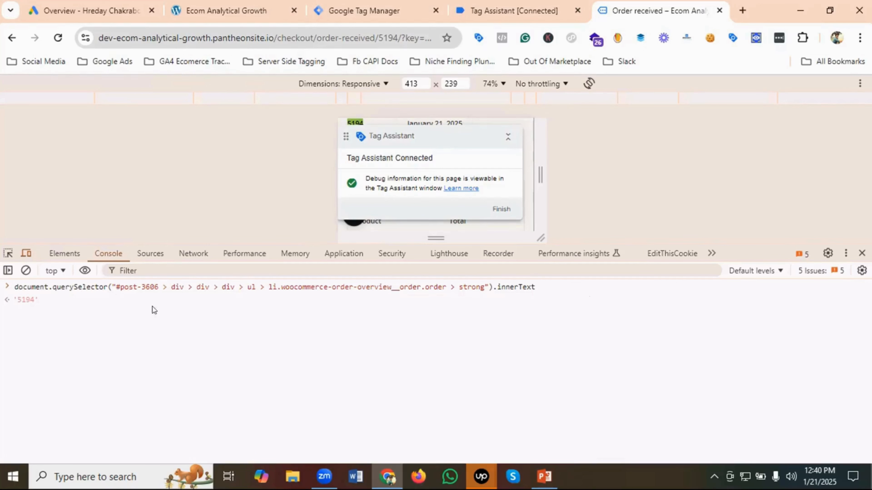
- Wrap the querySelector expression in the console in parseFloat( ) to return the order number as a number
click(15, 287)
text(()
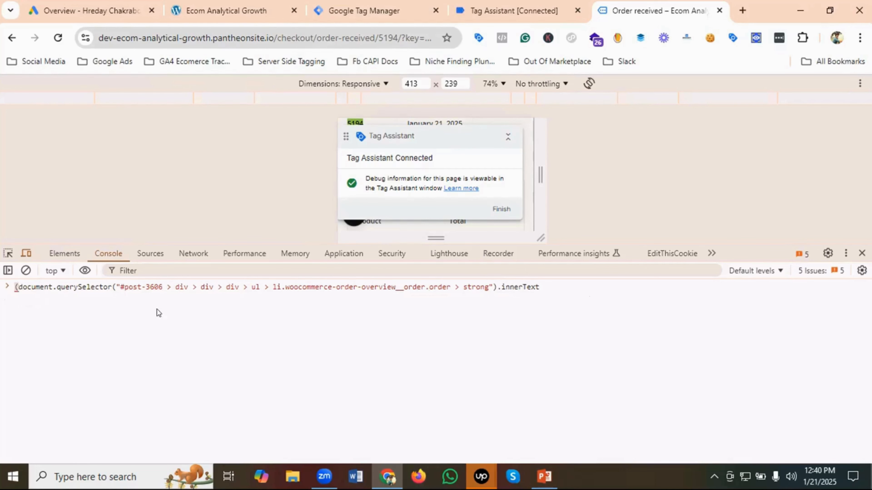
click(562, 286)
text())
click(12, 282)
text(par)
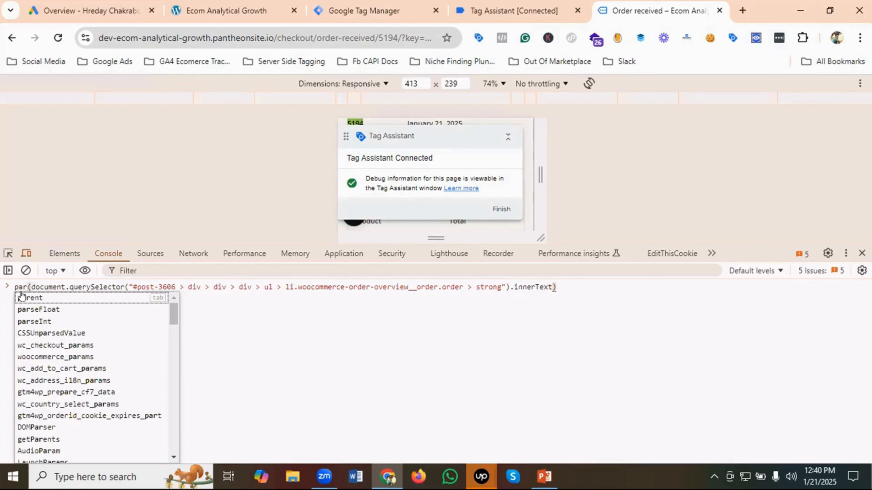
text(se)
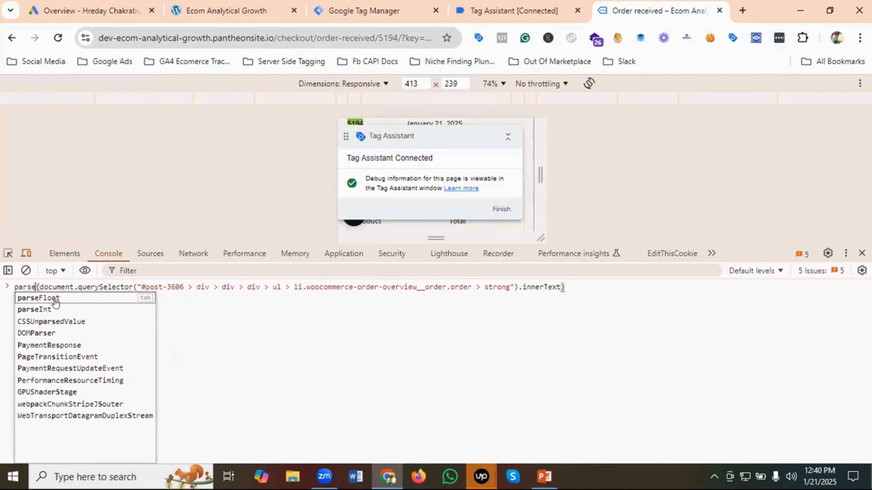
click(52, 298)
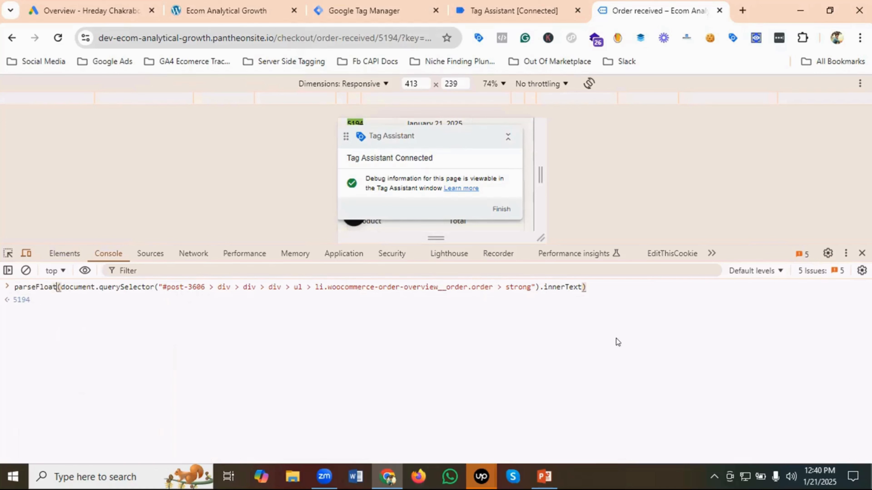
- Copy the complete parseFloat(document.querySelector(...).innerText) expression from the console
drag(598, 288, 15, 283)
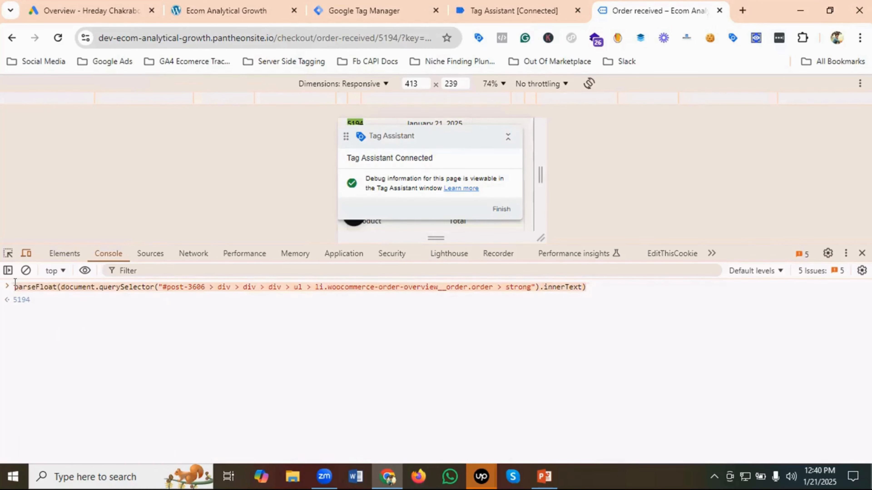
right_click(25, 288)
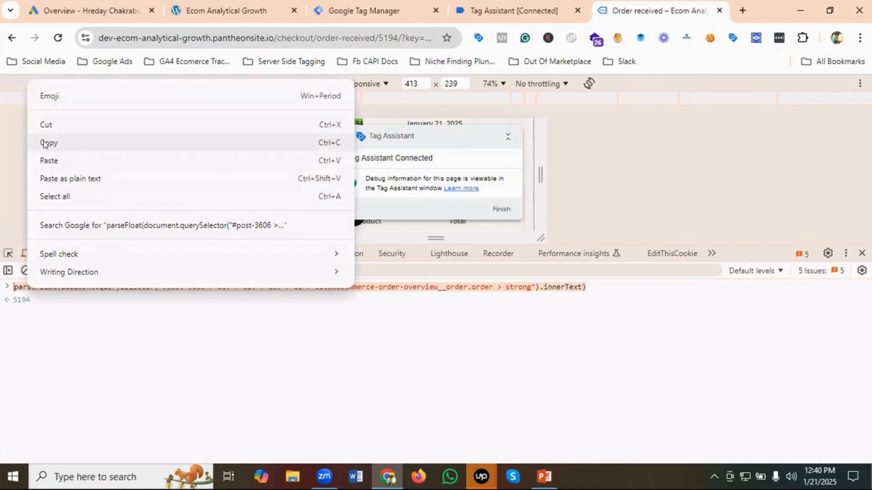
click(45, 143)
- Switch to Google Tag Manager and show the user-defined variables of the GTM & GA4 Course workspace
click(363, 11)
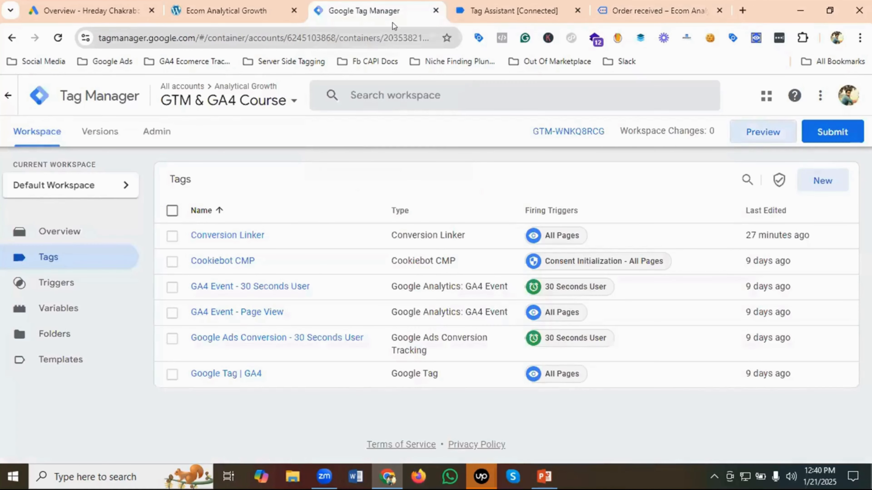
click(65, 308)
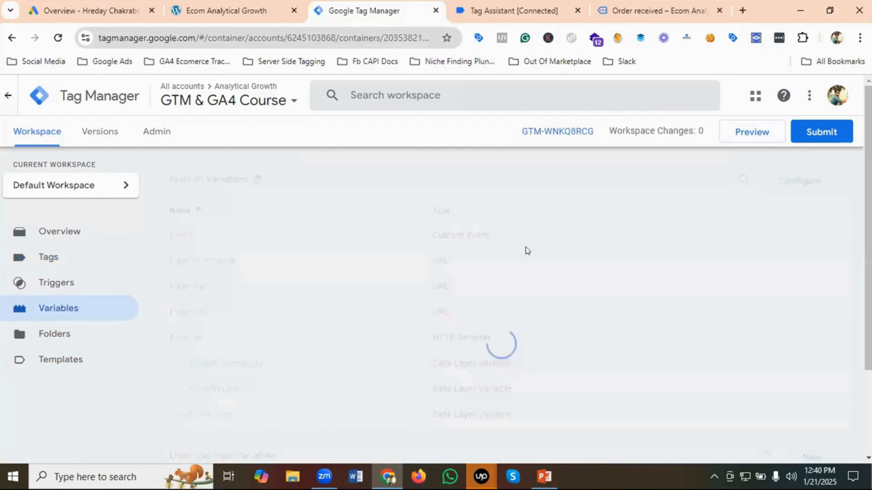
scroll(605, 254, down, 3)
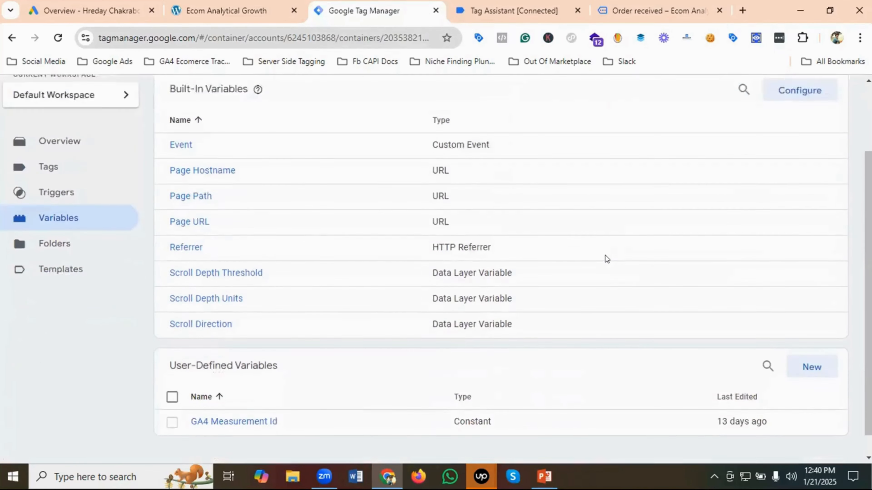
- Create a new user-defined variable and name it CJS - Transaction Id
click(809, 344)
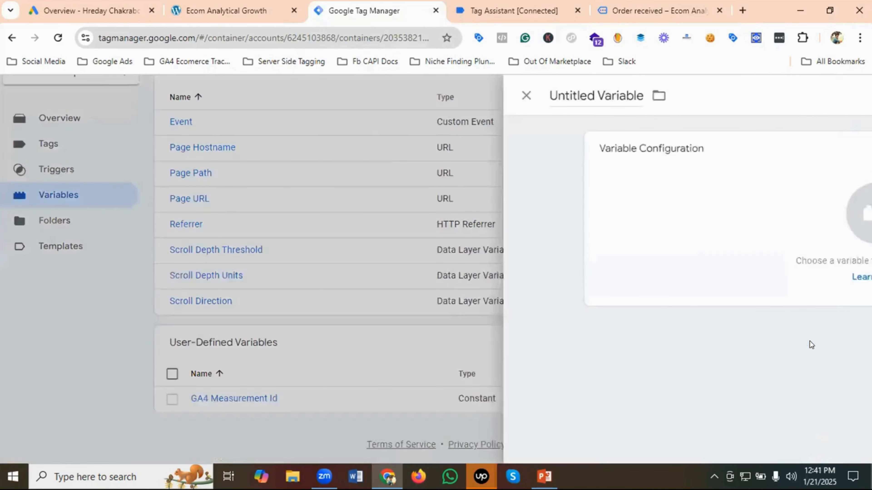
click(229, 97)
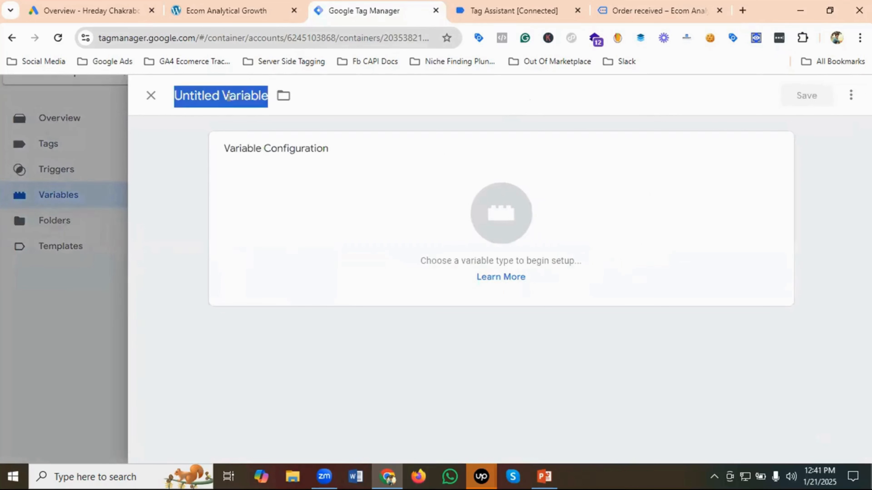
key(BackSpace)
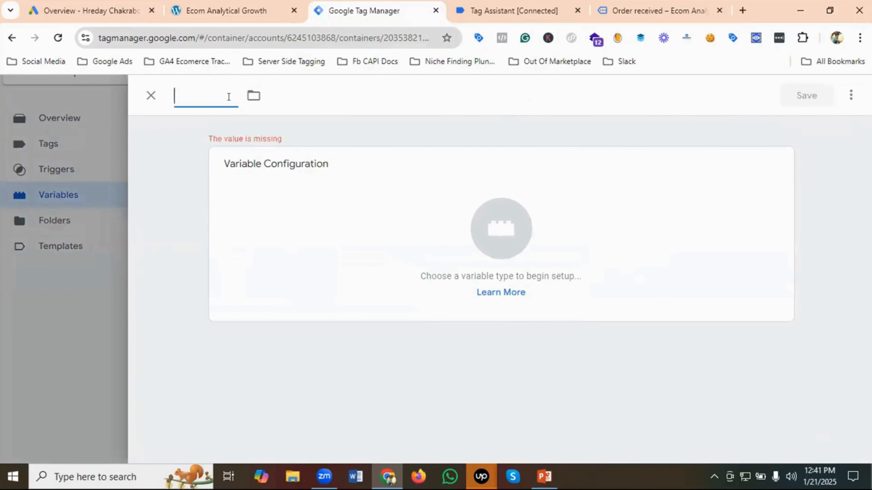
text(CJS)
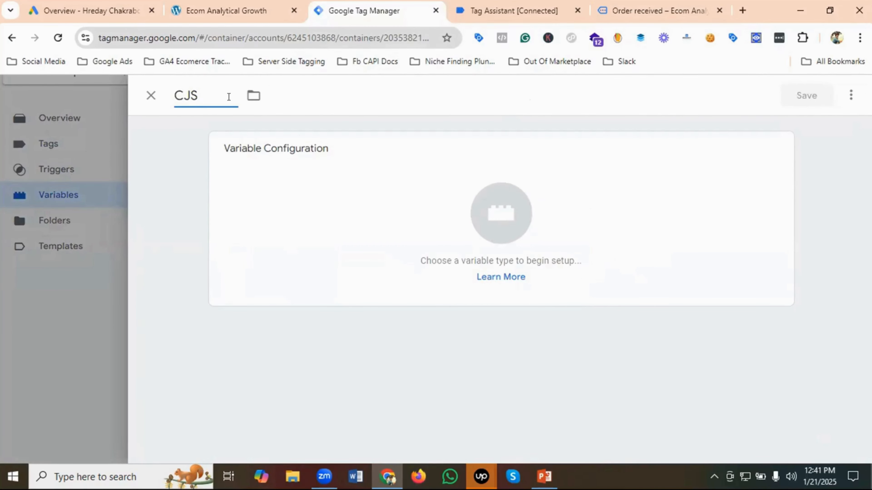
text( - Transact)
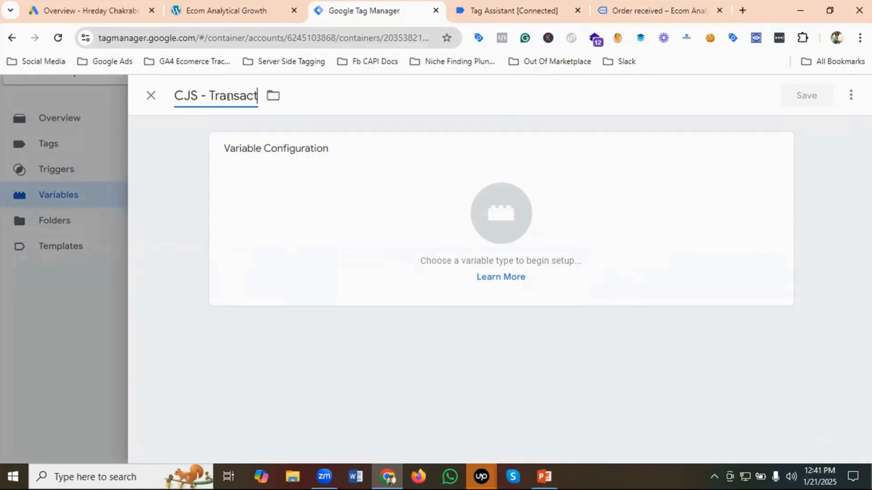
text(ion Id)
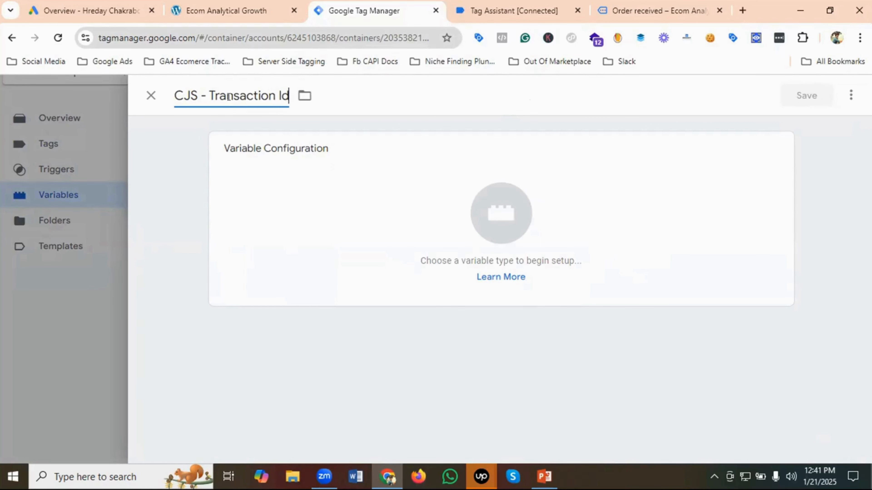
- Choose Custom JavaScript as the type of the CJS - Transaction Id variable
click(515, 211)
scroll(628, 228, down, 2)
scroll(628, 226, down, 2)
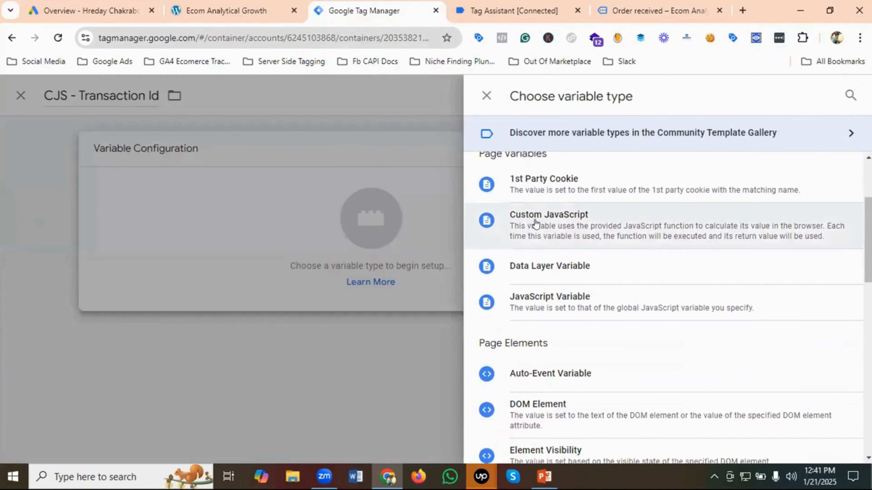
click(558, 224)
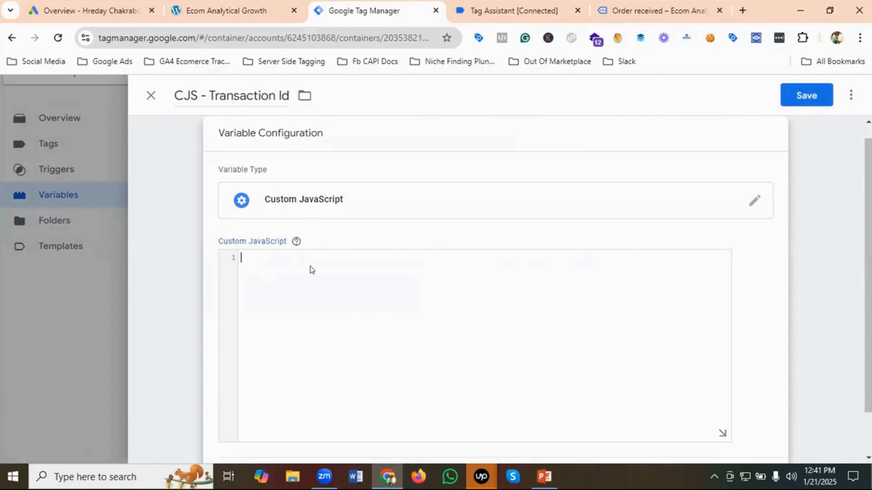
- Write a function() that returns the copied parseFloat(document.querySelector(...).innerText) expression as the variable's code, and save the variable
text(function())
key(Return)
key(Return)
click(264, 266)
text(return)
key(ctrl+v)
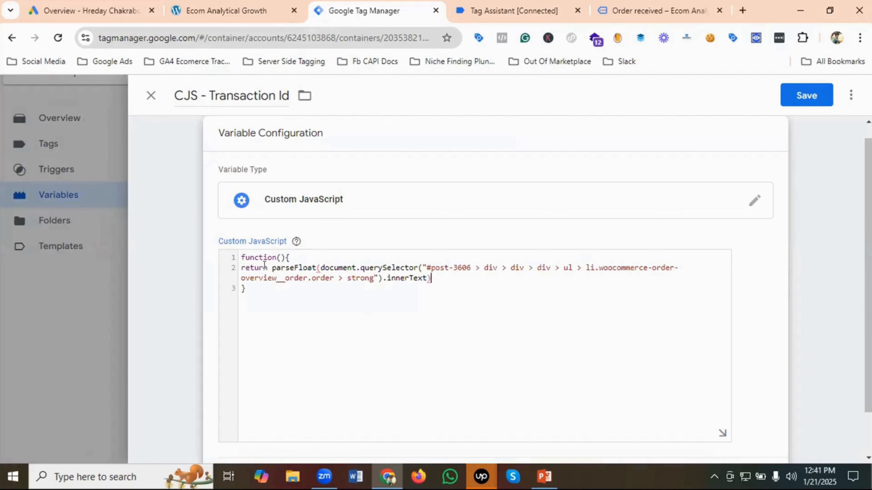
text(;)
click(806, 96)
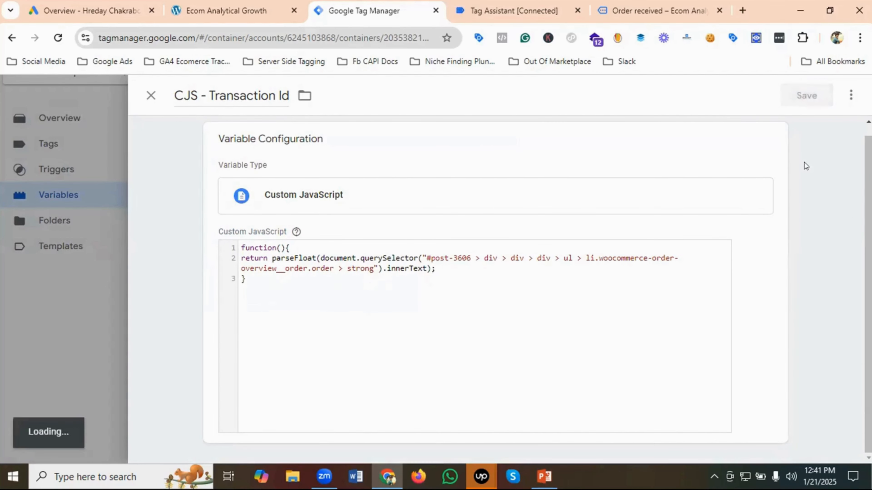
scroll(385, 309, down, 1)
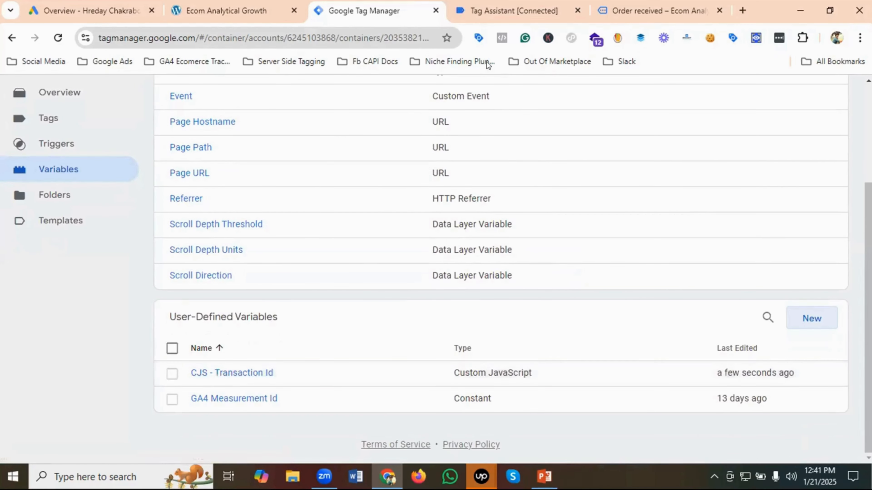
- Return to the Order received page, close the open developer tools, and inspect the amount in the order's Total row
click(640, 12)
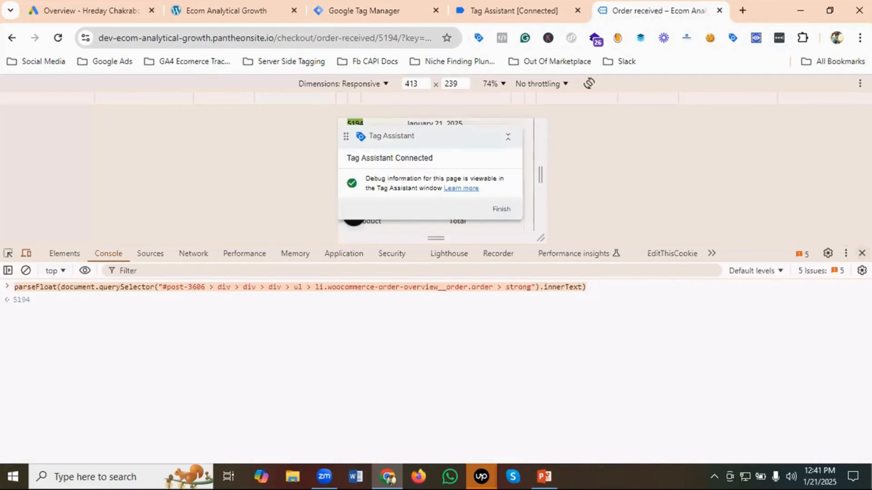
click(861, 254)
scroll(446, 261, down, 3)
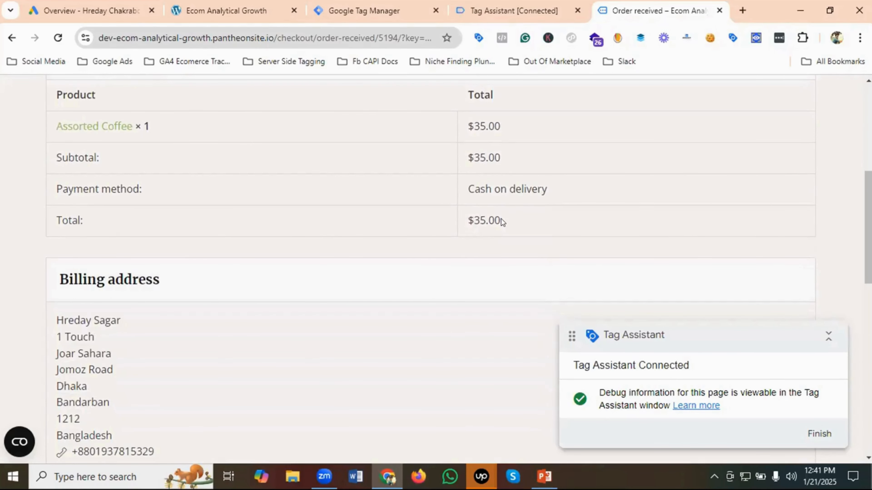
drag(466, 220, 502, 217)
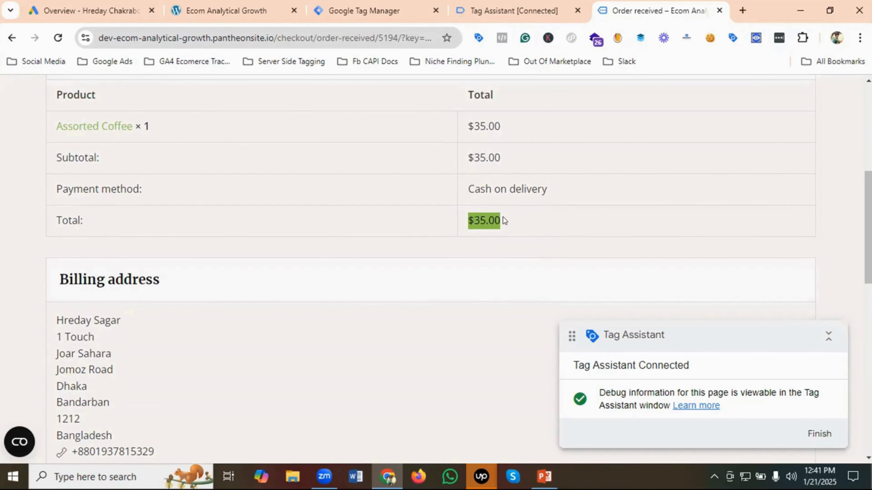
right_click(481, 217)
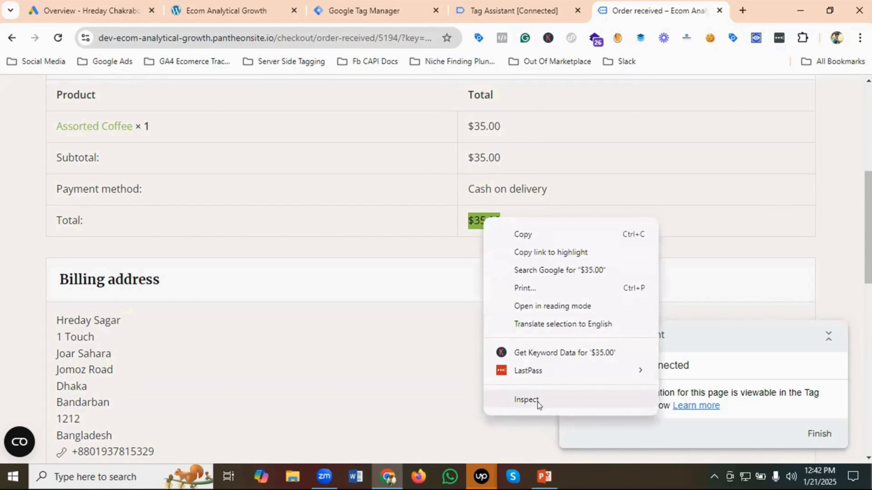
click(527, 399)
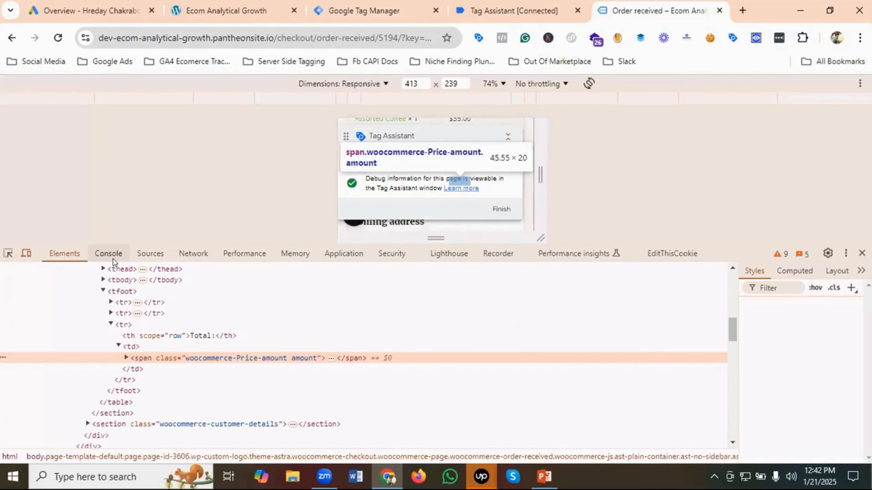
- Copy the JS path of the woocommerce-Price-amount span in the Total row
right_click(197, 359)
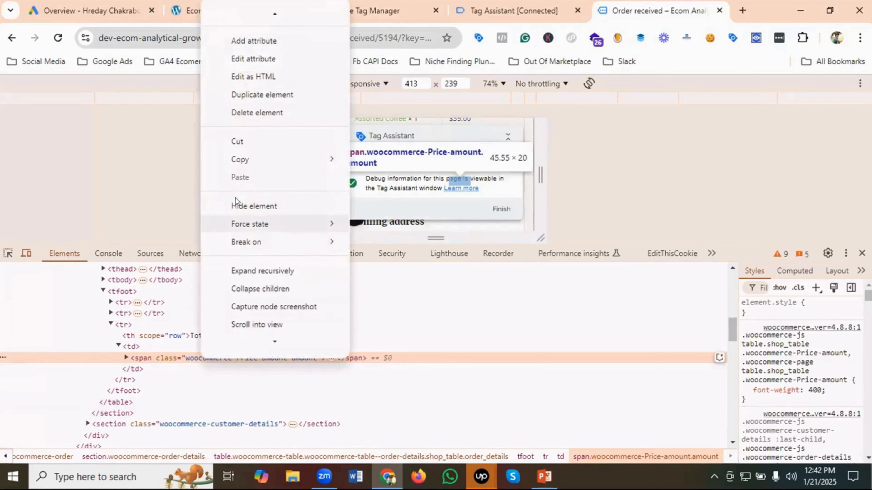
mouse_move(272, 158)
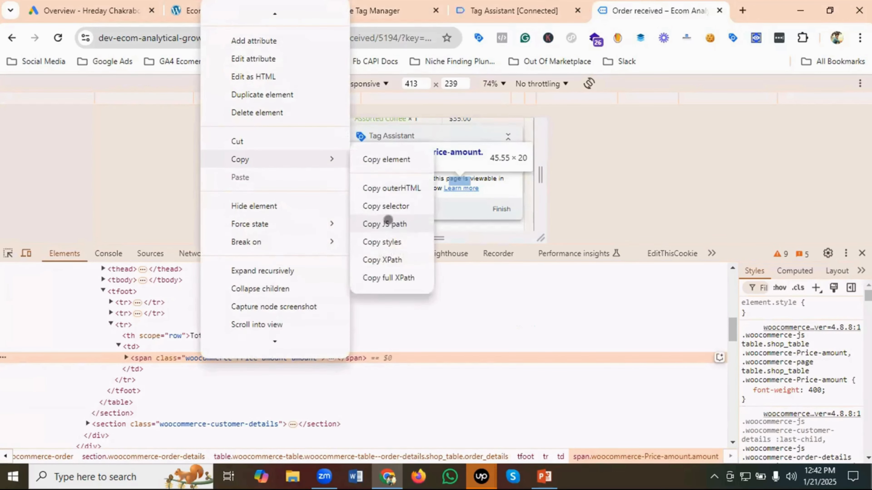
click(393, 223)
- Clear the browser console, paste the order total's JS path into it, and append .innerText
click(108, 254)
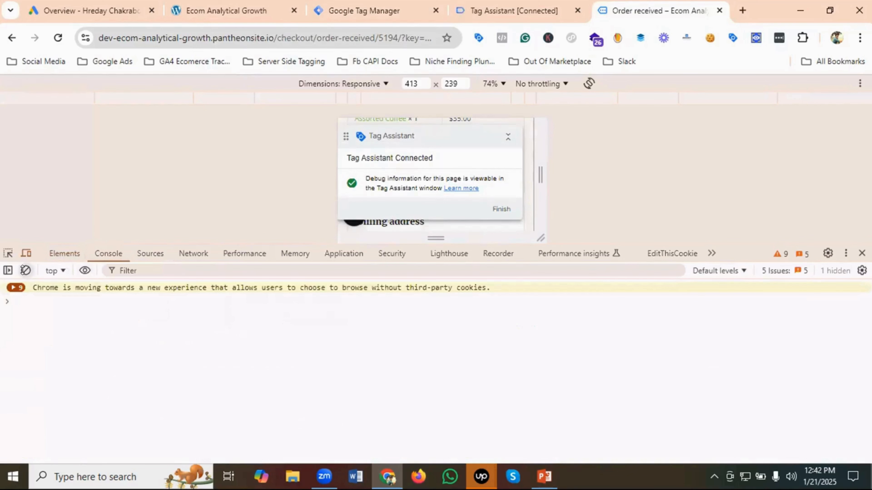
click(26, 271)
click(28, 283)
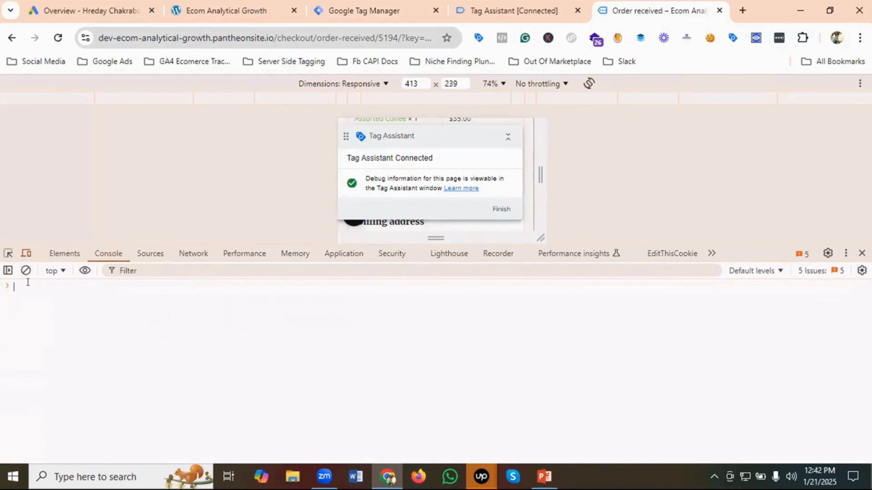
key(ctrl+v)
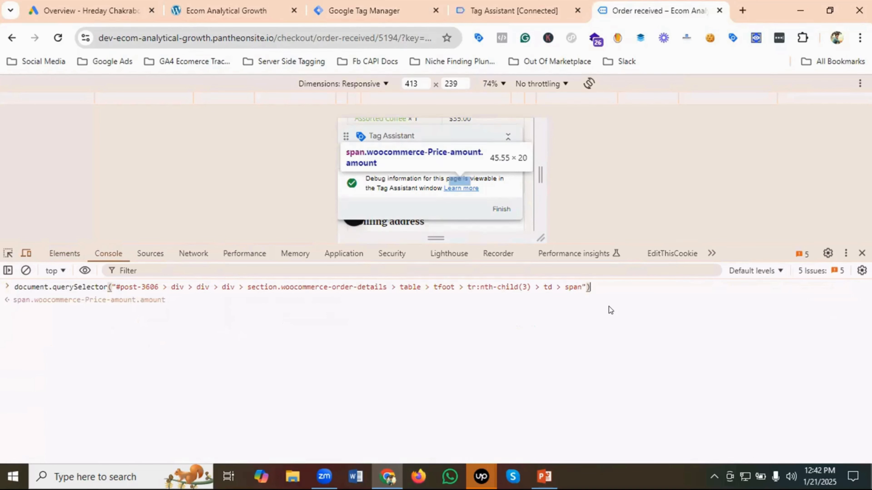
text(.)
text(inner)
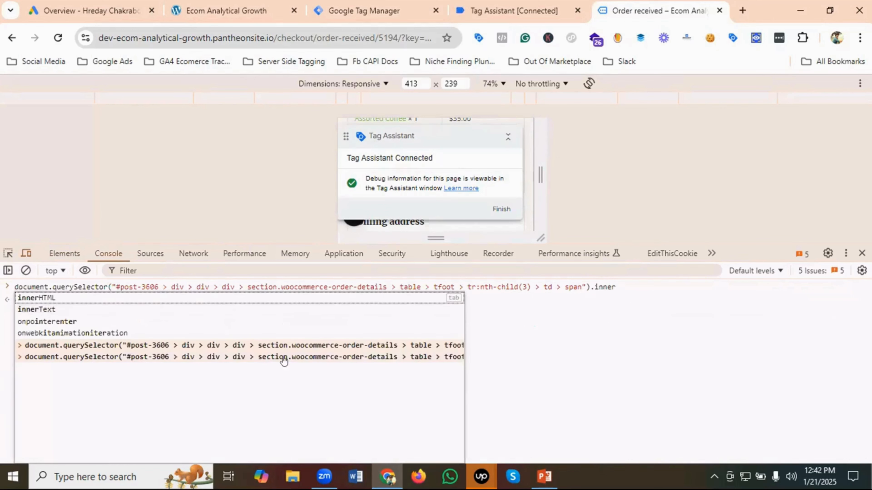
click(54, 309)
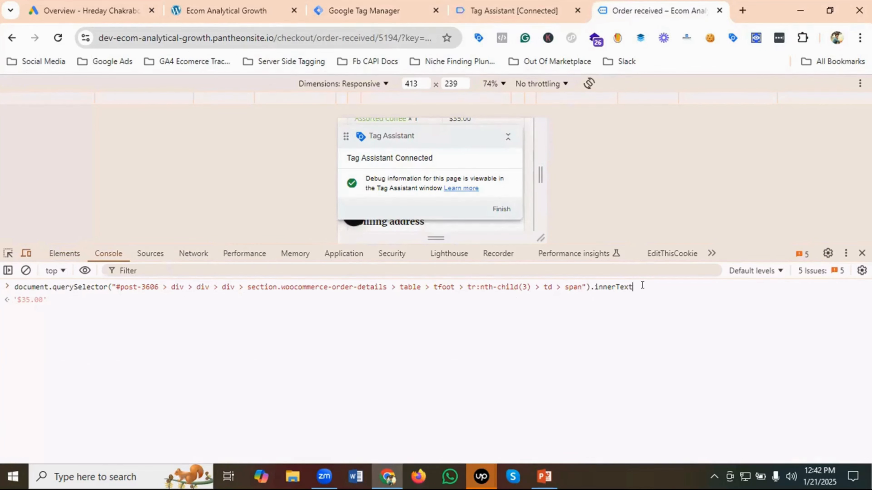
- Append .replace('$', '') to the order total expression to strip the dollar sign, and run it in the console
text(.repla)
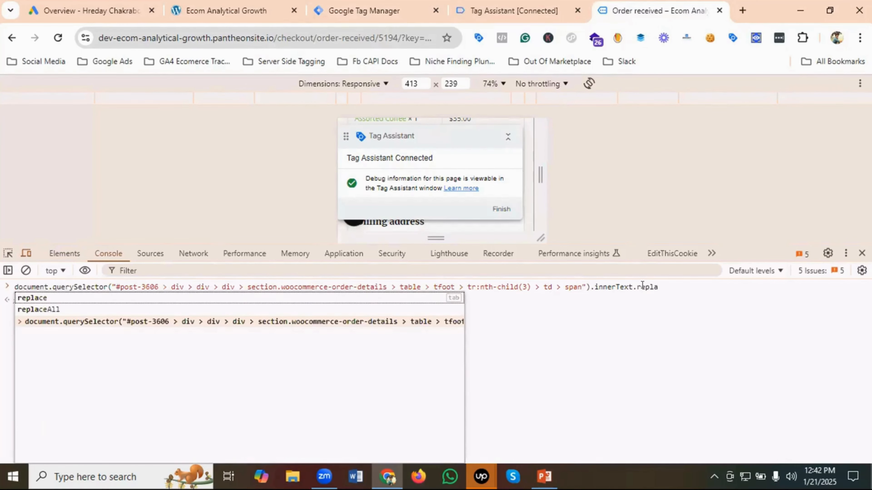
click(31, 299)
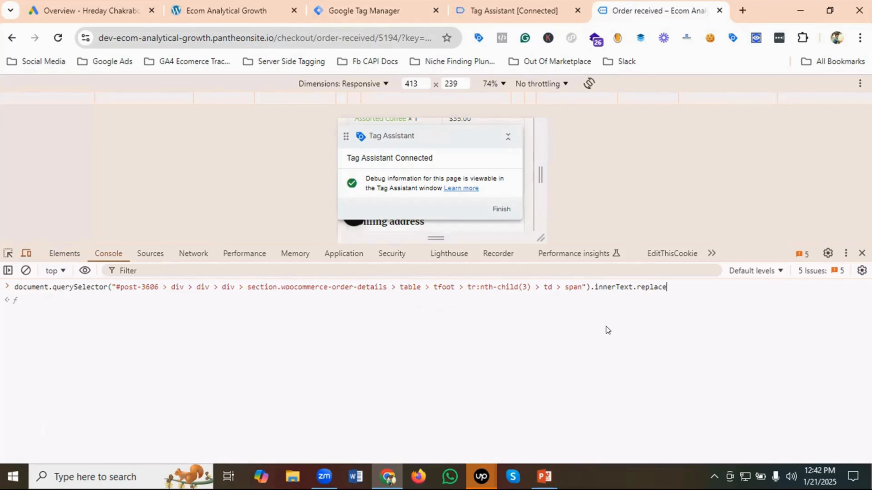
text(())
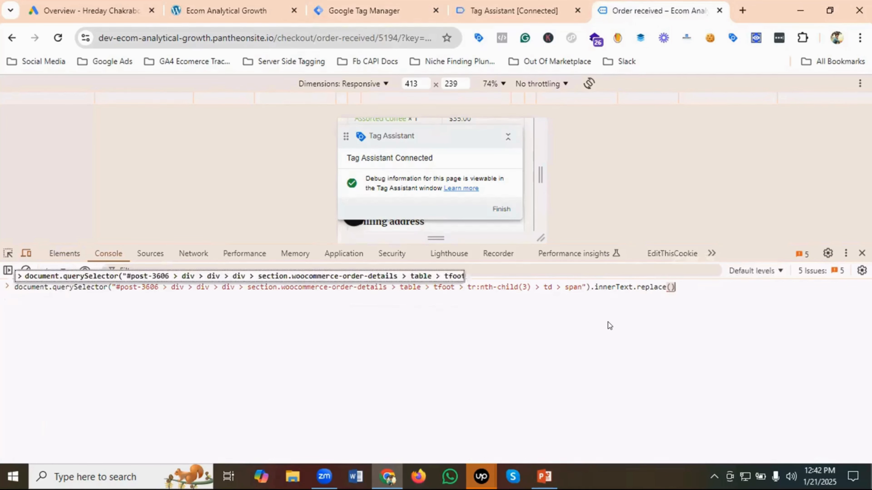
key(Left)
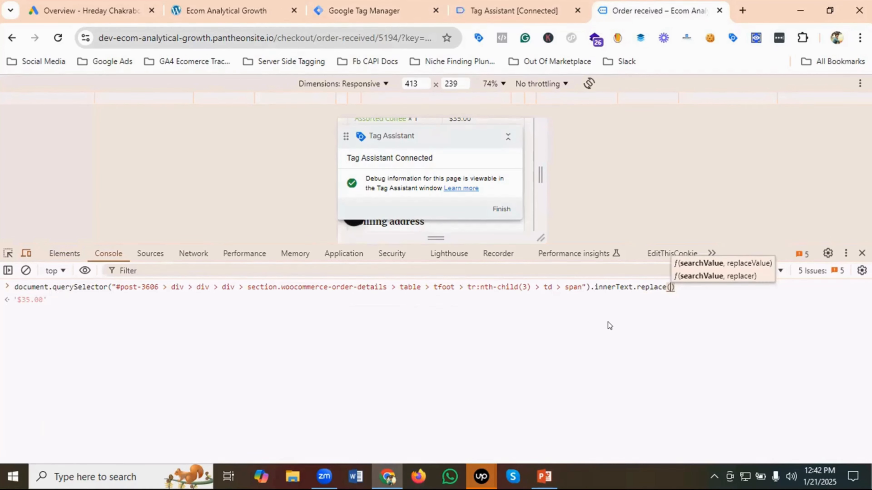
text('')
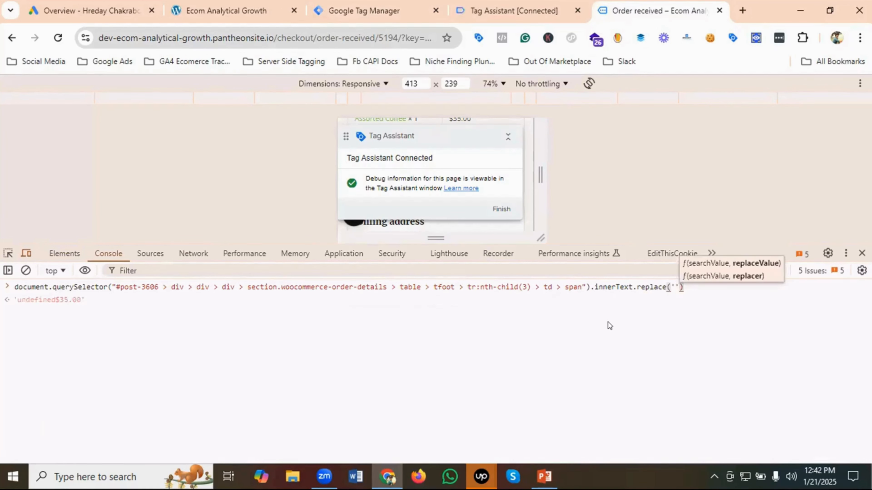
key(Left)
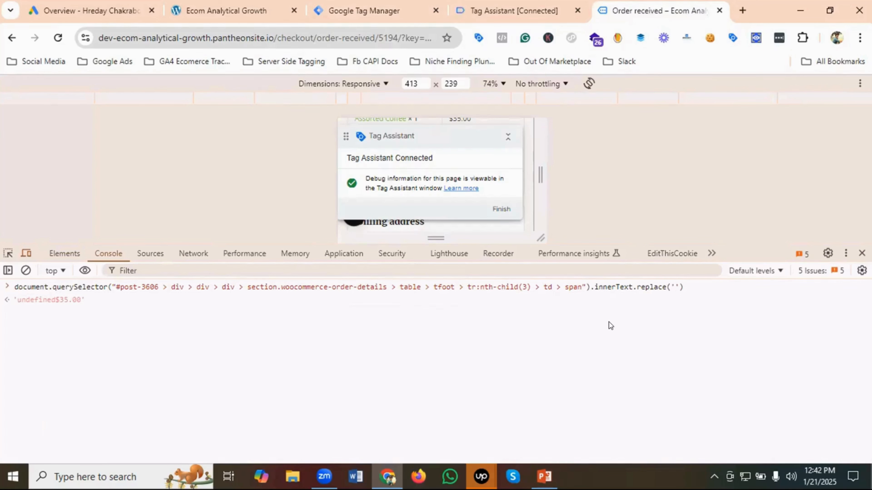
text($)
key(Right)
text(, )
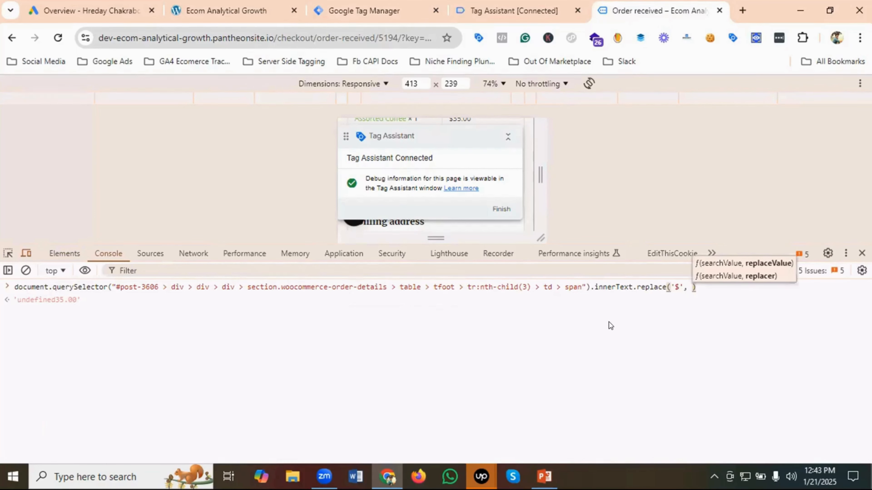
text(")
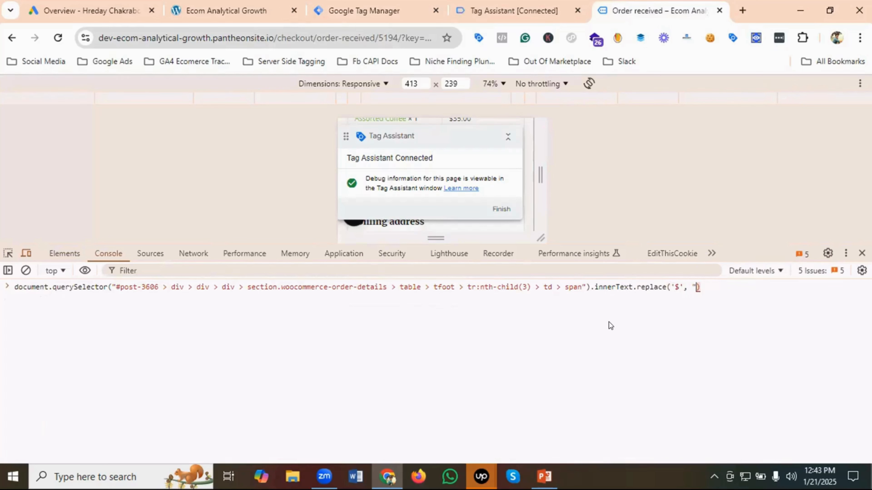
key(BackSpace)
text('')
click(722, 289)
key(Return)
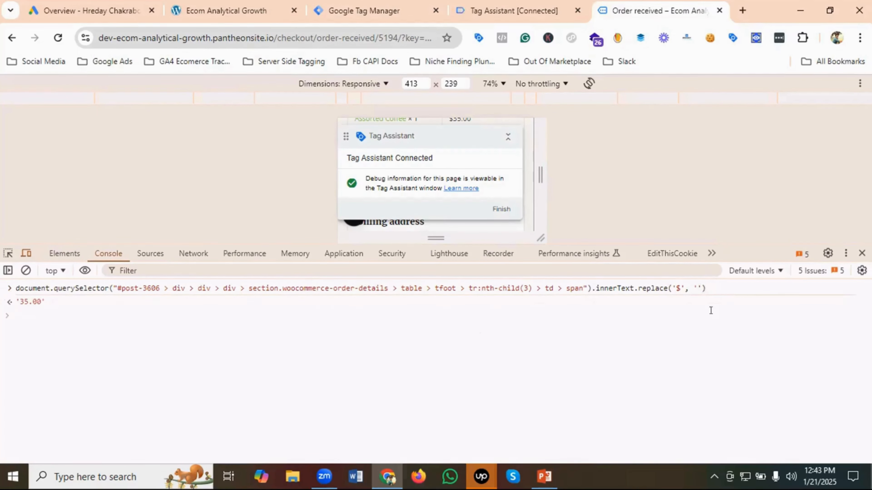
- Copy the complete document.querySelector(...).innerText.replace('$', '') expression from the console output and place the cursor at the empty prompt
click(709, 287)
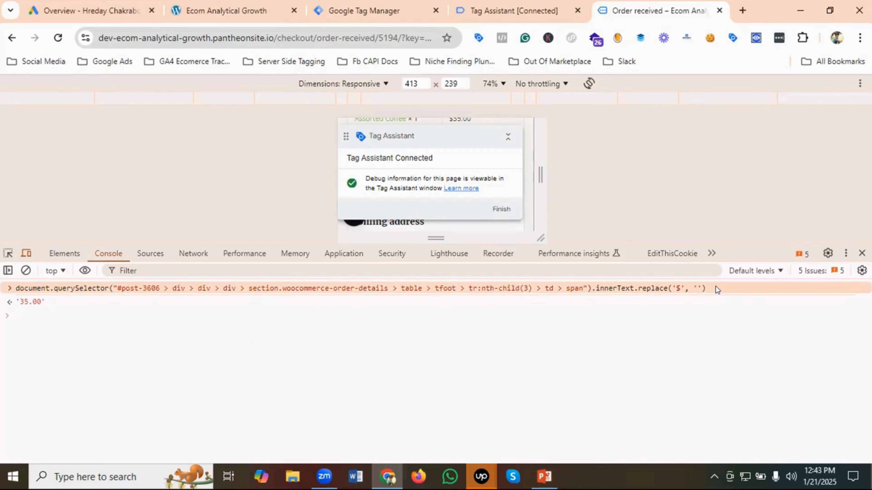
drag(711, 287, 84, 291)
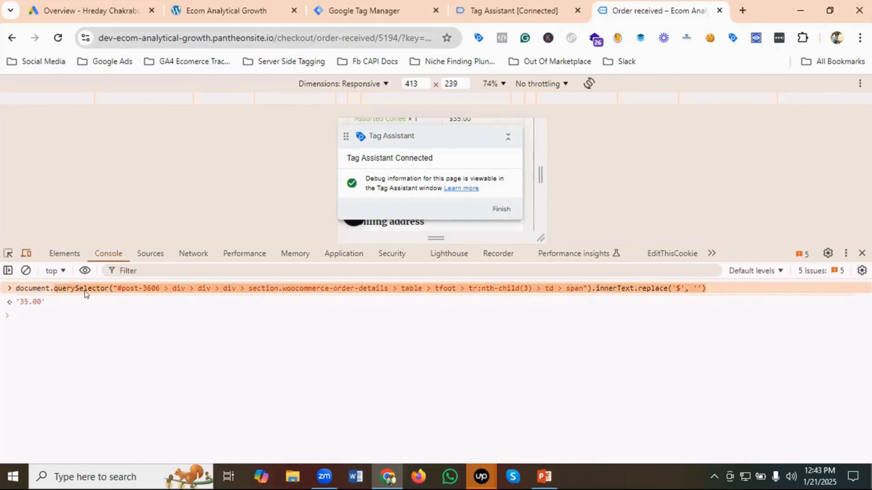
right_click(31, 289)
click(54, 410)
click(23, 319)
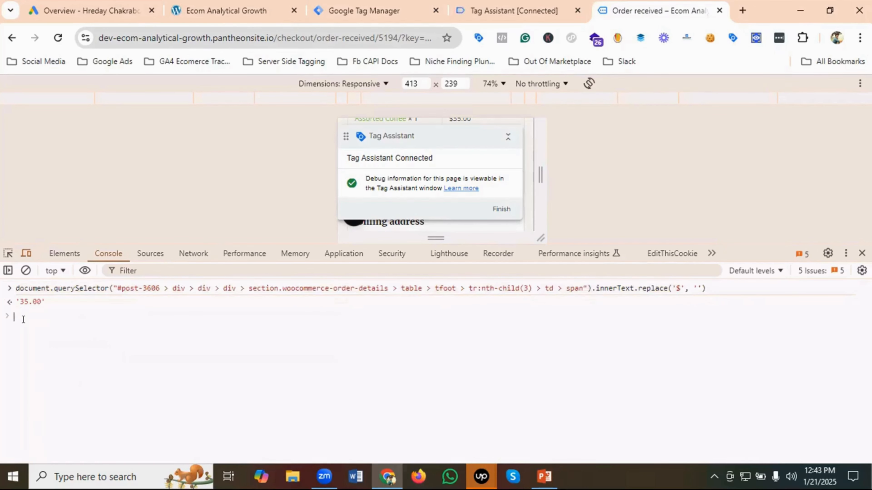
- Paste the copied order total expression at the console prompt and wrap it in parseInt( ) to convert it to a number
key(ctrl+v)
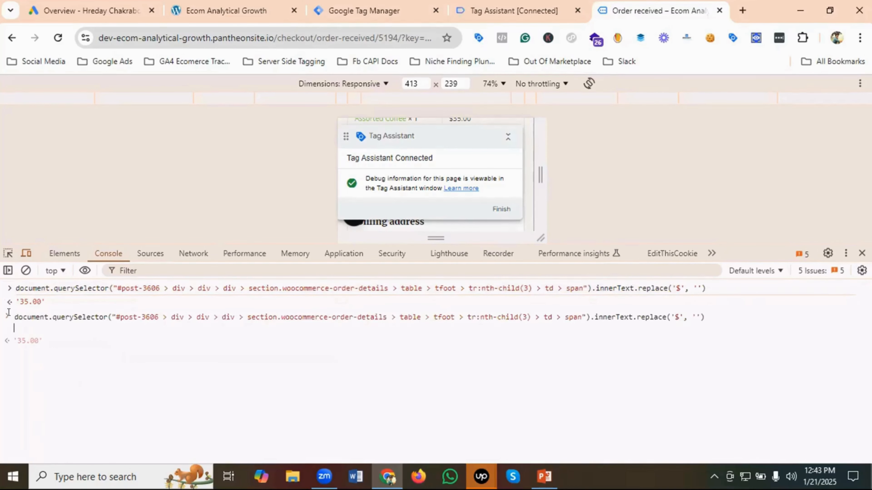
click(13, 316)
text(()
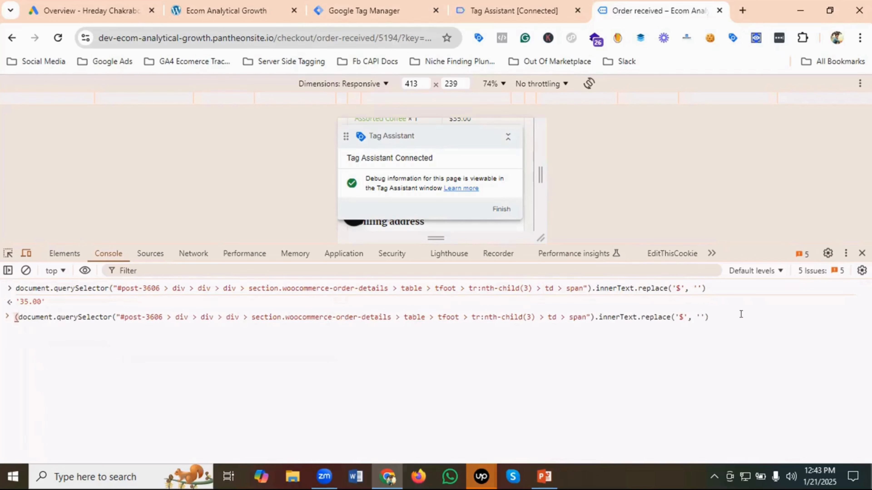
click(726, 314)
text())
click(13, 319)
text(parse)
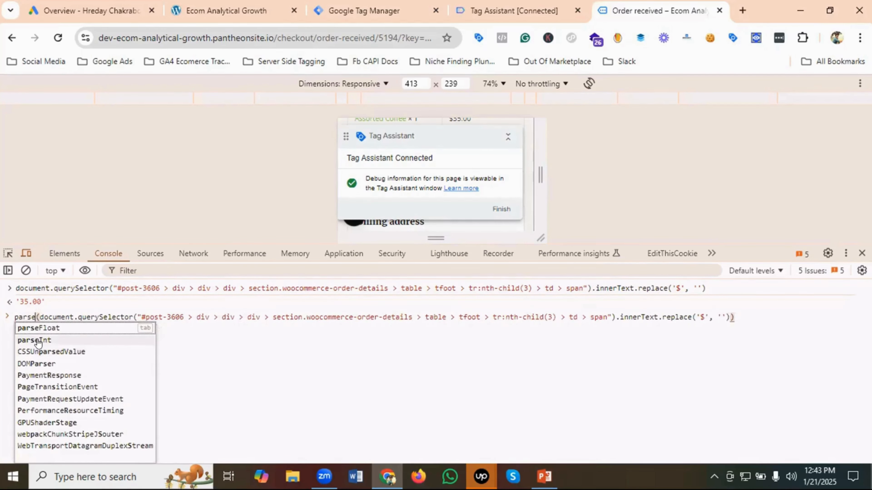
click(40, 339)
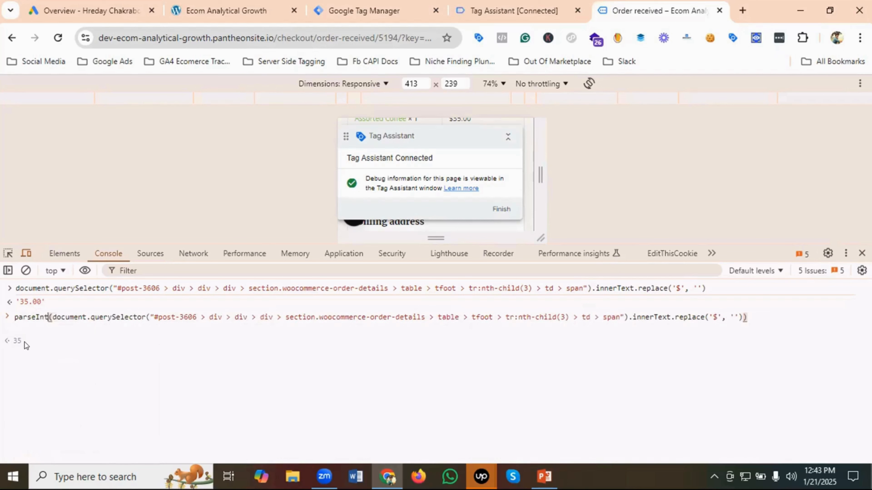
- Copy the complete parseInt(document.querySelector(...).innerText.replace('$', '')) expression from the console prompt
key(End)
key(shift+Return)
double_click(326, 314)
triple_click(327, 316)
right_click(326, 315)
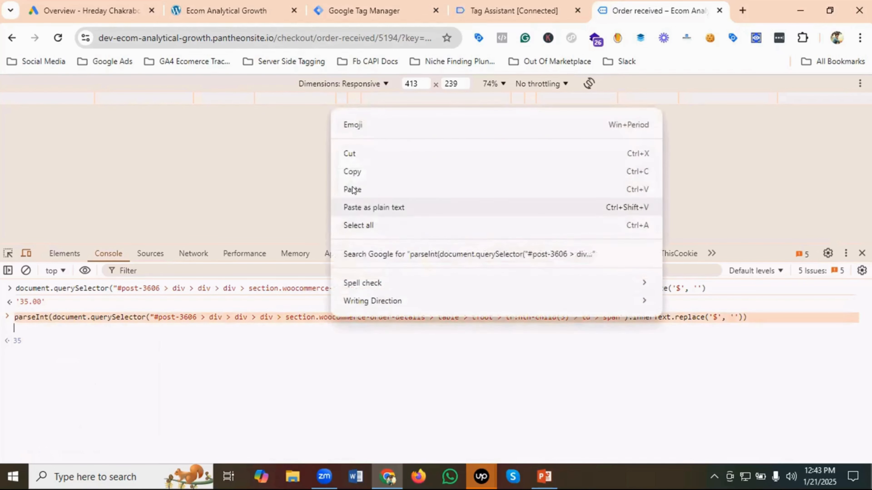
click(354, 171)
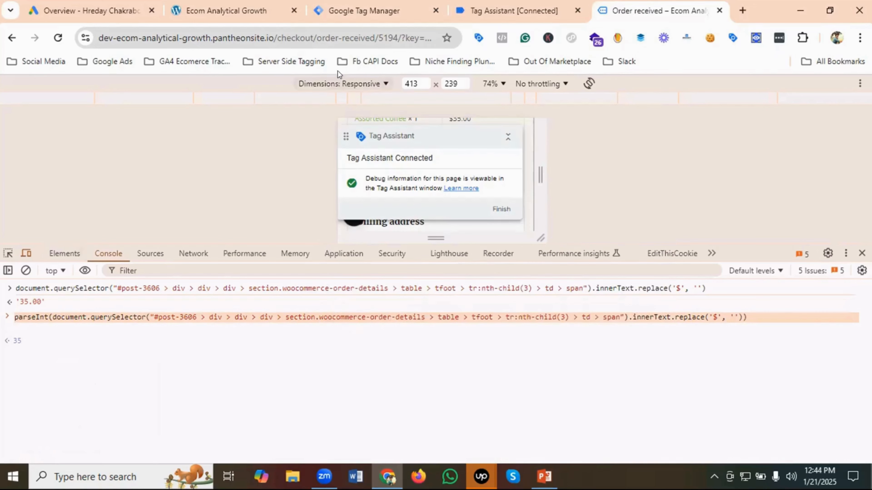
- Switch to Google Tag Manager, create a new user-defined variable, and name it "CJS - Purchase Value"
click(341, 12)
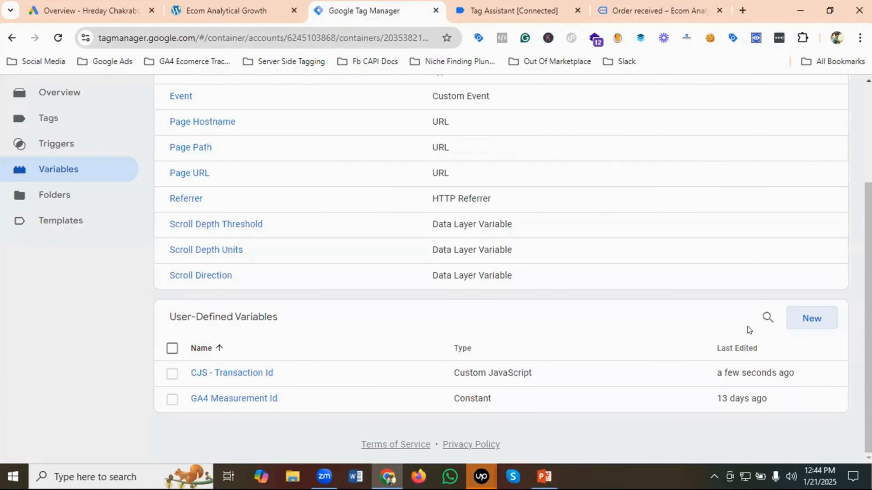
click(812, 319)
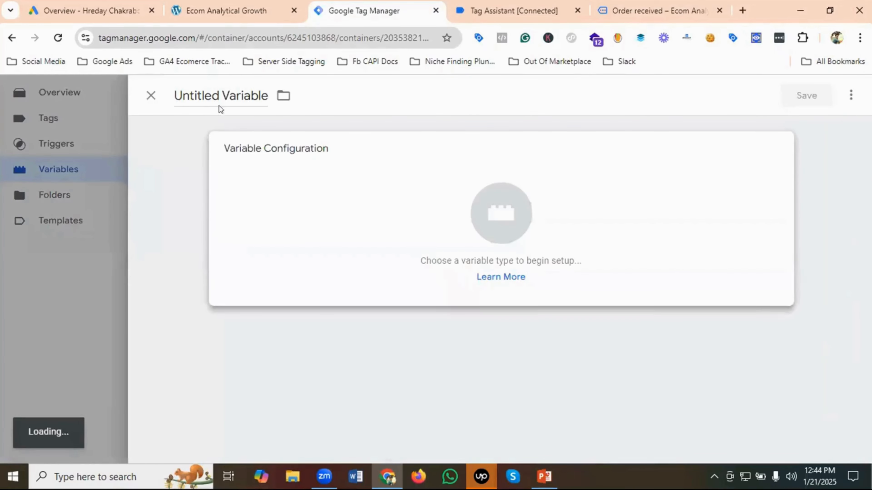
click(212, 97)
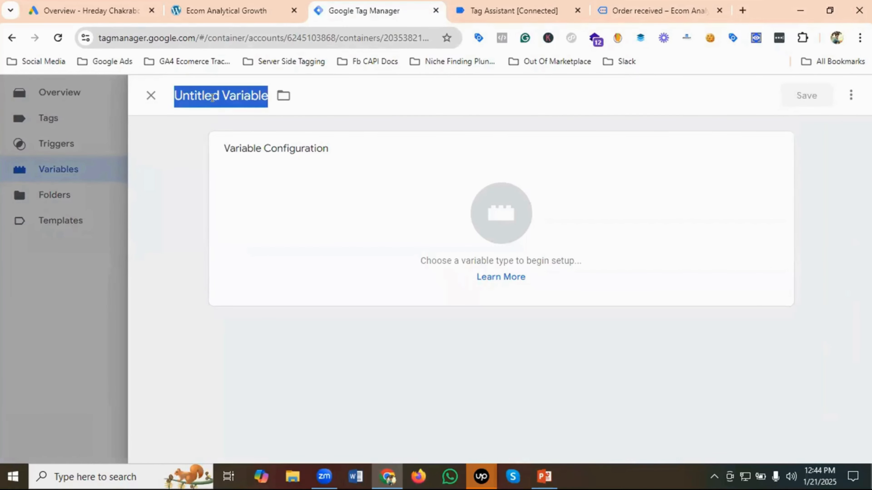
key(BackSpace)
text(CJS )
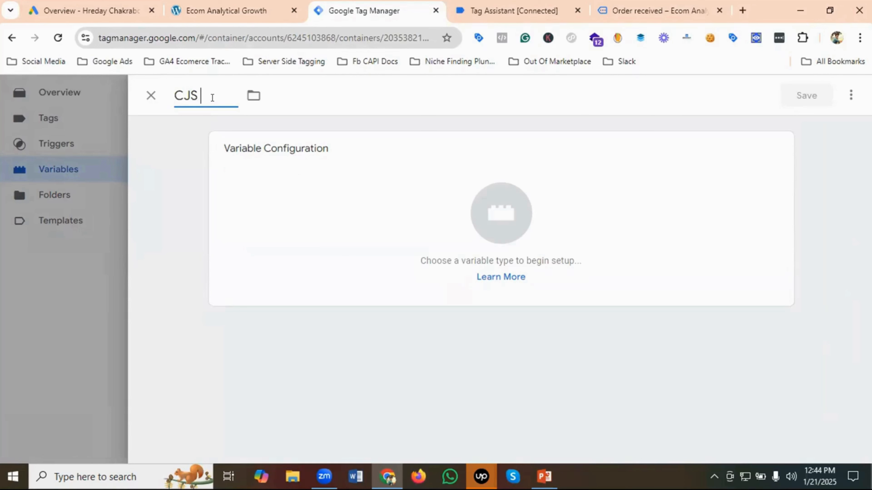
text(- Purchase )
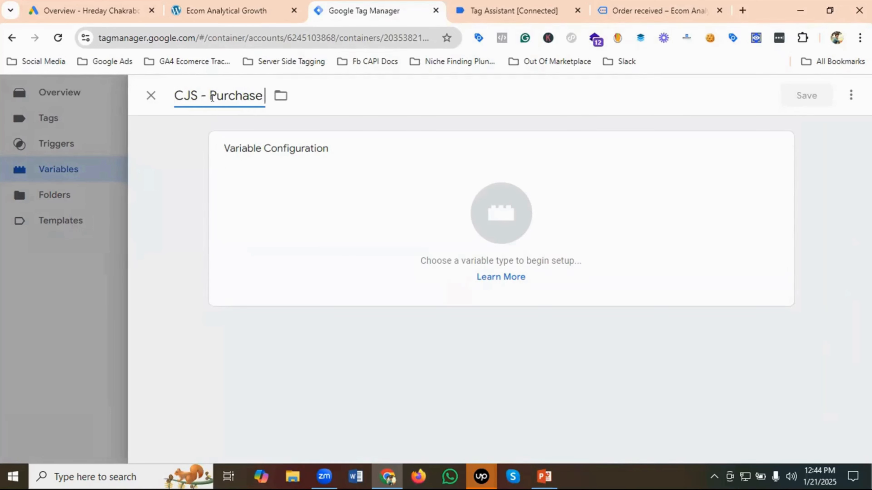
text(Value)
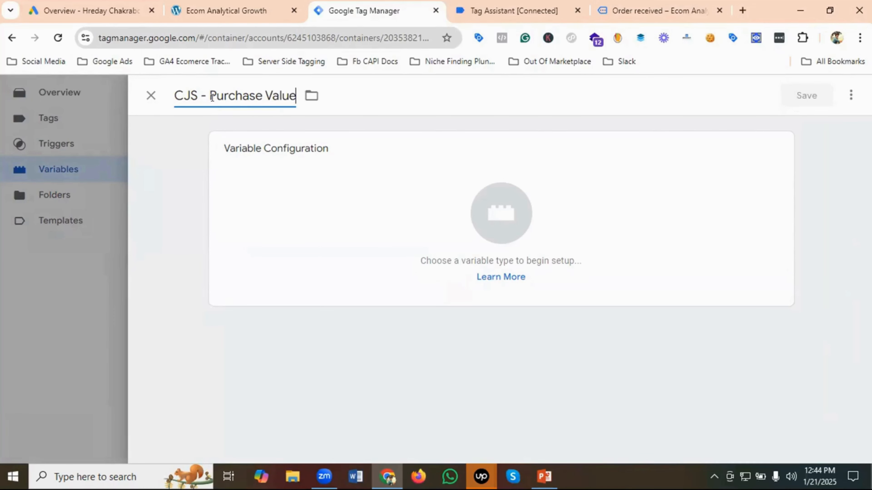
- Set the variable type of CJS - Purchase Value to Custom JavaScript
click(502, 212)
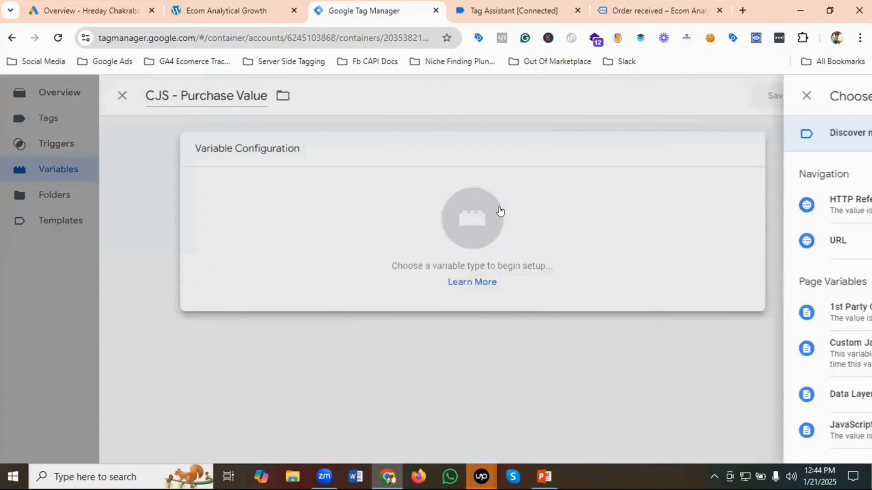
scroll(581, 232, down, 3)
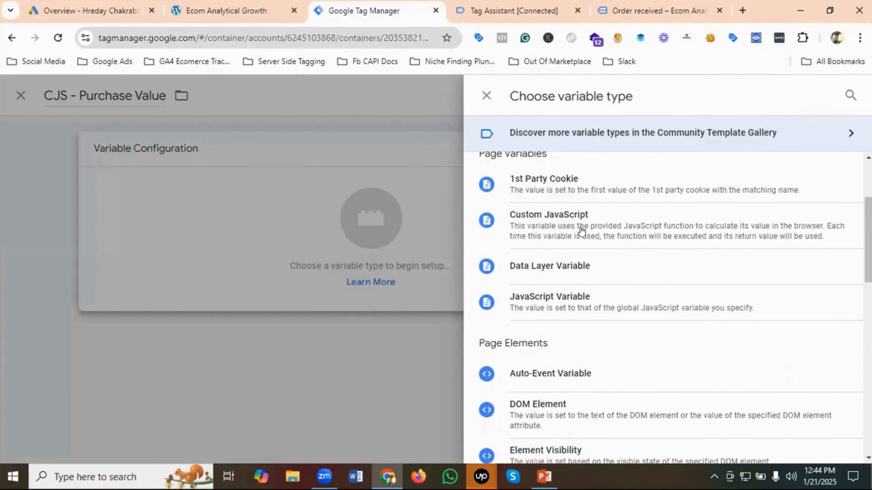
click(543, 219)
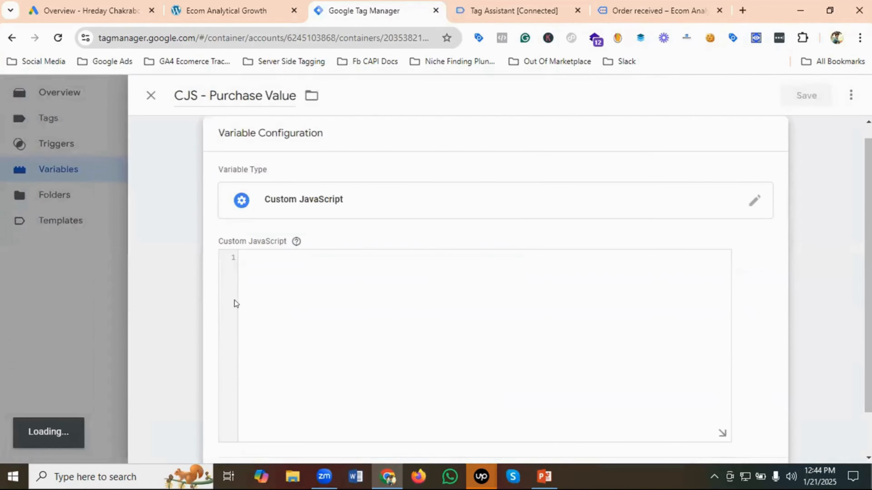
- Write an empty function(){ } block with blank lines between the braces in the Custom JavaScript code
click(260, 253)
text(f)
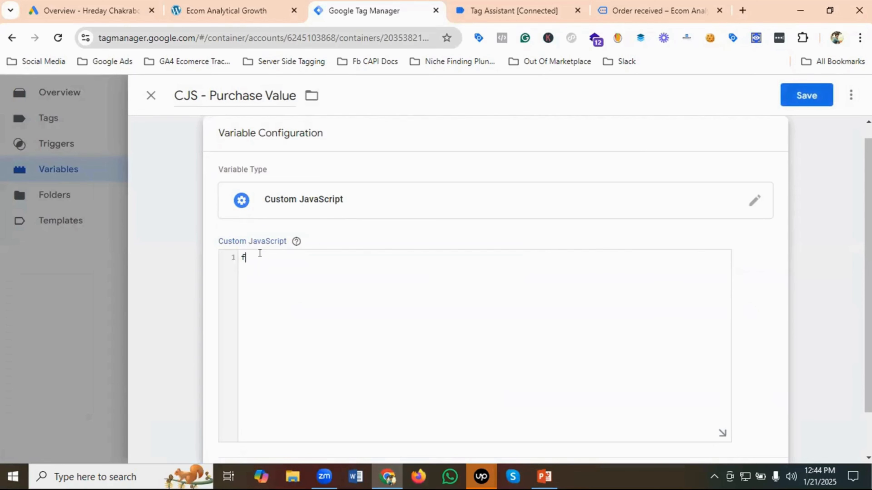
text(unction())
text({)
text(})
key(Left)
key(Return)
key(Return)
key(Return)
- Add a return statement with the copied parseInt expression inside the function and save the variable
click(263, 265)
text(retur)
key(ctrl+v)
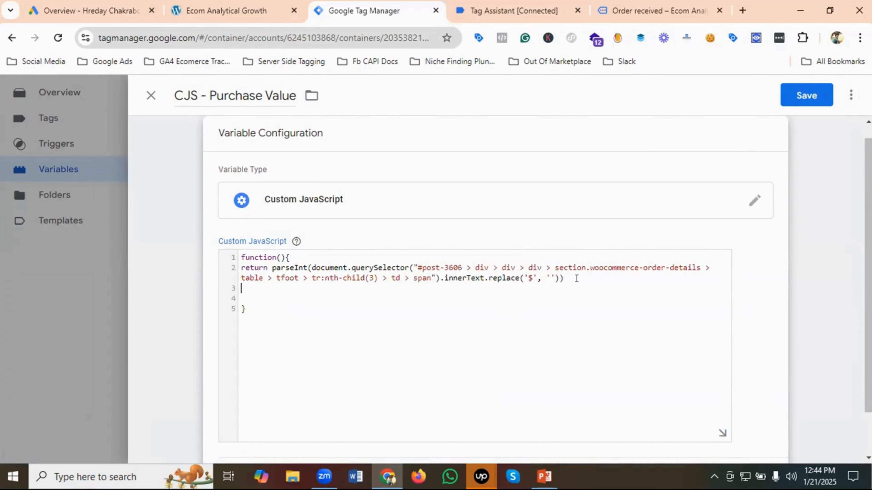
click(592, 279)
click(803, 95)
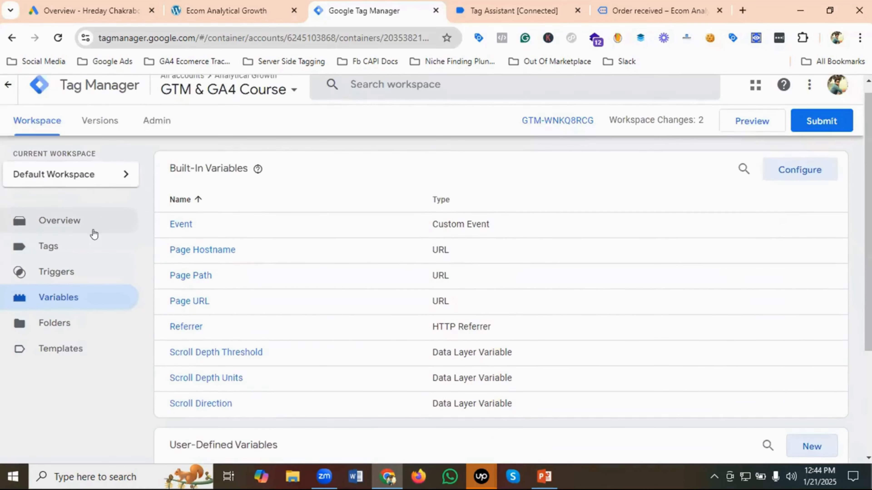
- Create a new trigger in the workspace and name it "Purchase Trigger"
click(54, 247)
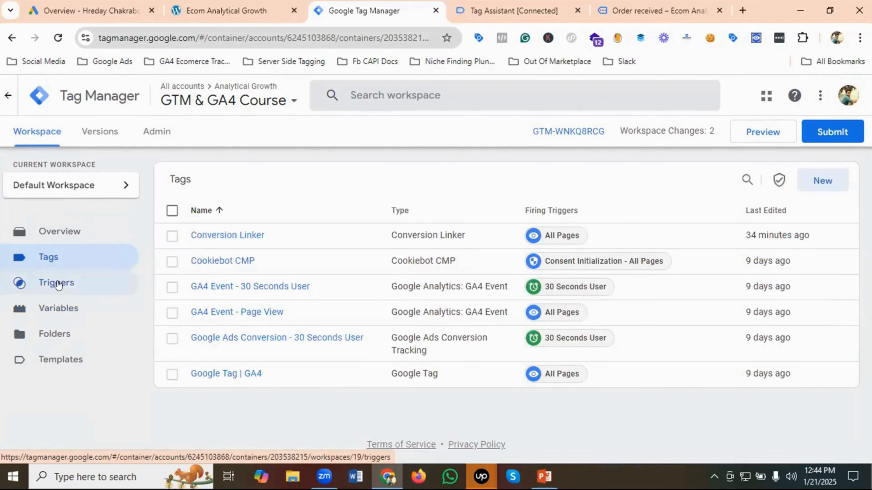
click(58, 285)
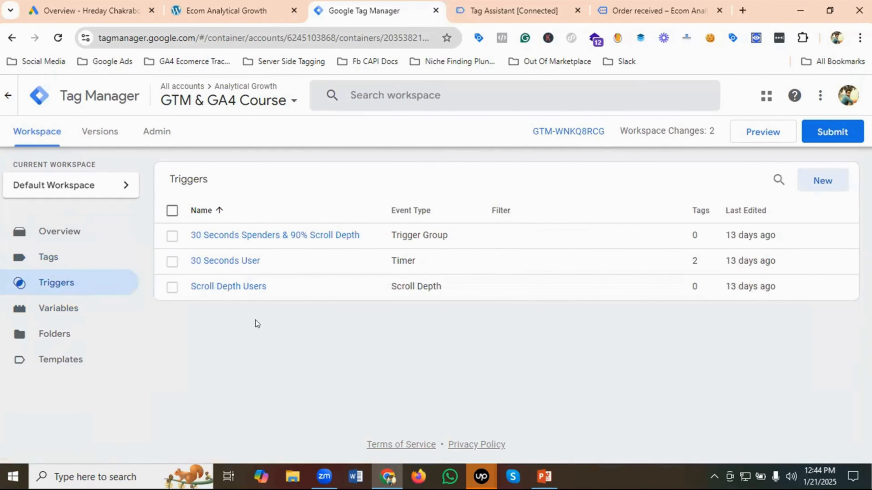
click(827, 187)
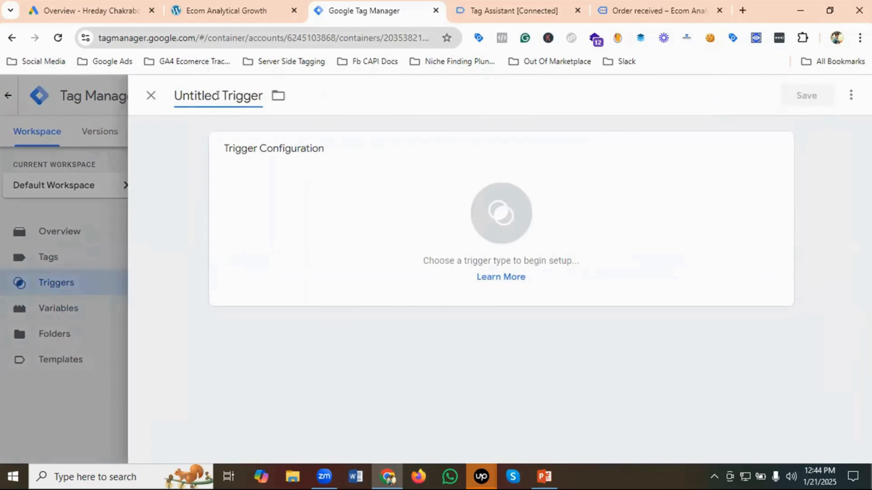
drag(220, 95, 169, 96)
text(Purc)
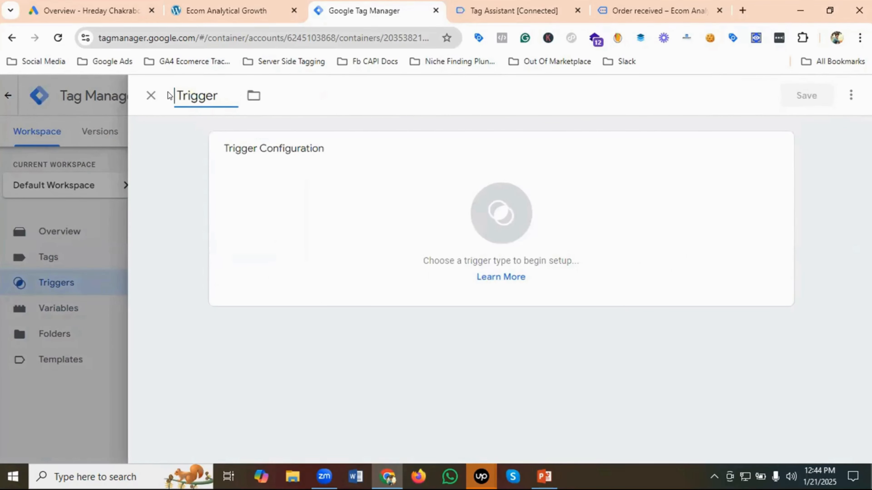
text(hase)
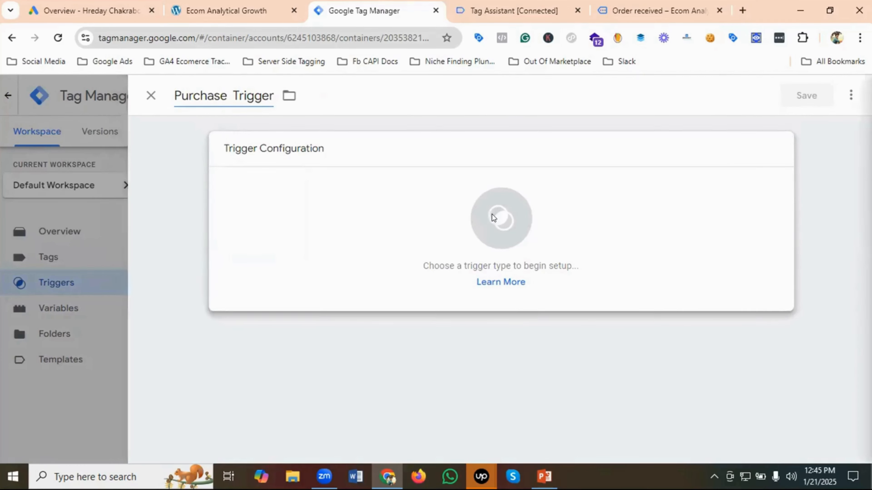
- Set the trigger type of Purchase Trigger to Custom Event
click(501, 215)
scroll(609, 259, down, 8)
scroll(610, 259, down, 2)
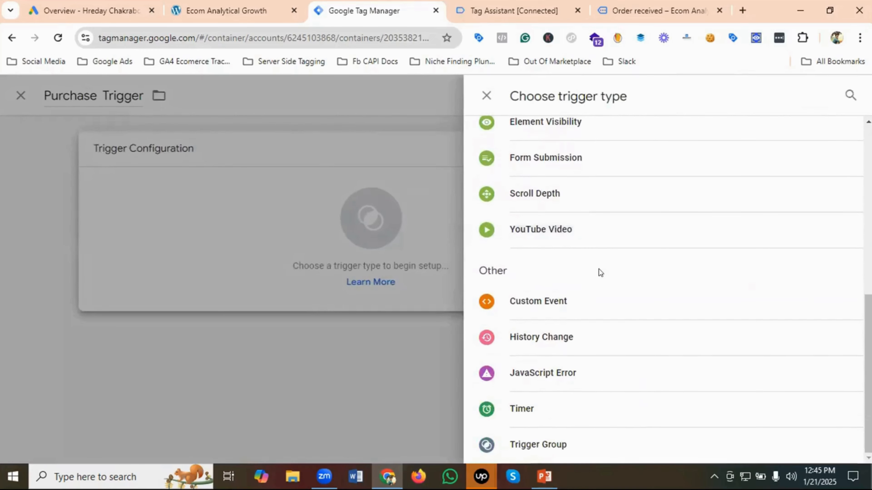
click(537, 303)
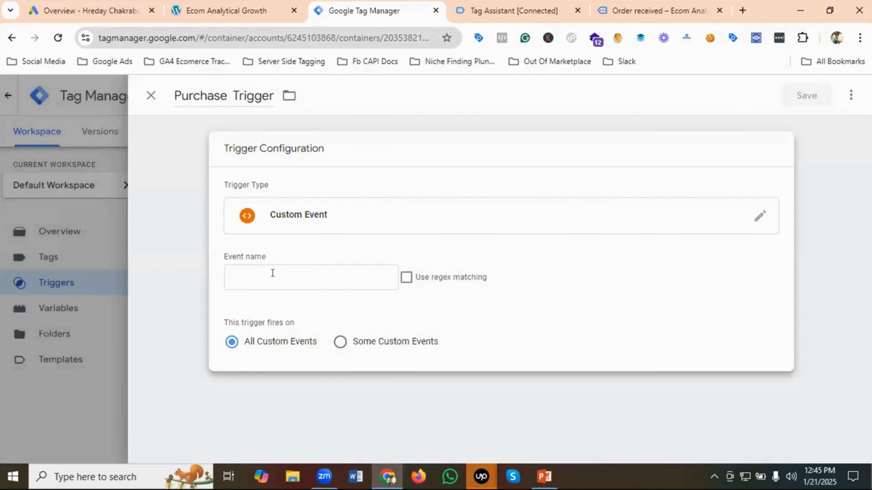
- Set the trigger's event name to purchase, keep it firing on all custom events, and save it
click(274, 273)
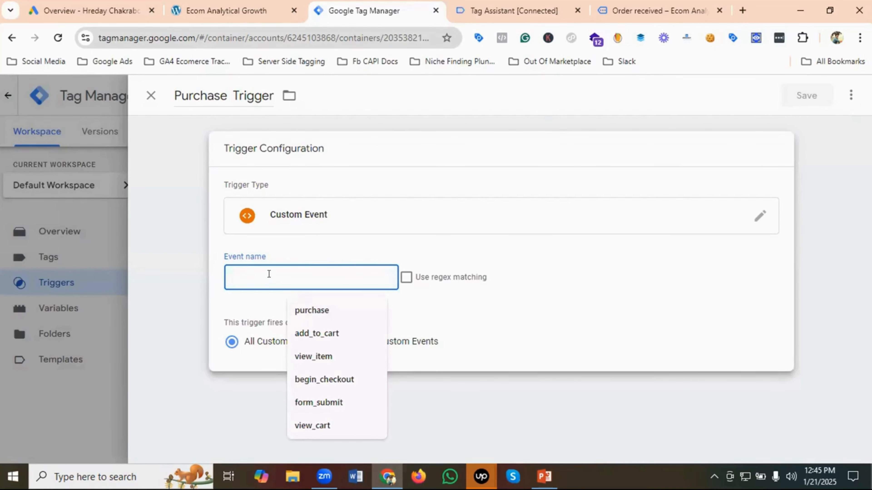
click(504, 6)
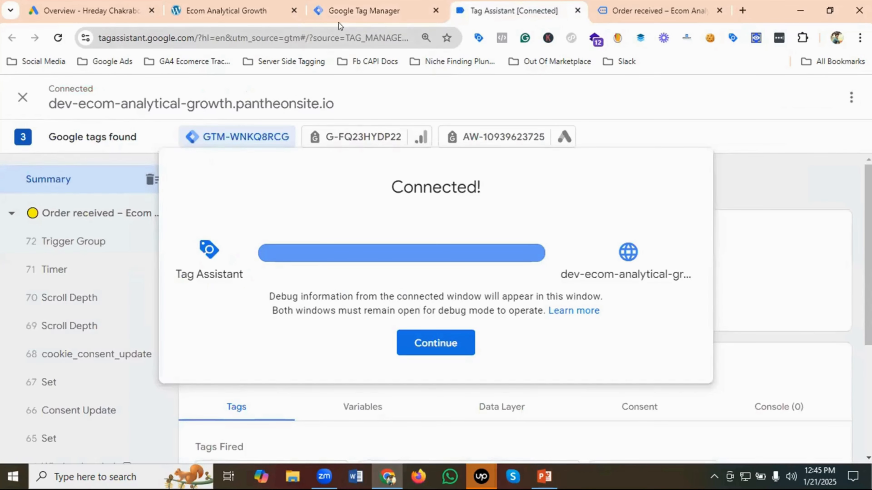
click(351, 12)
click(259, 275)
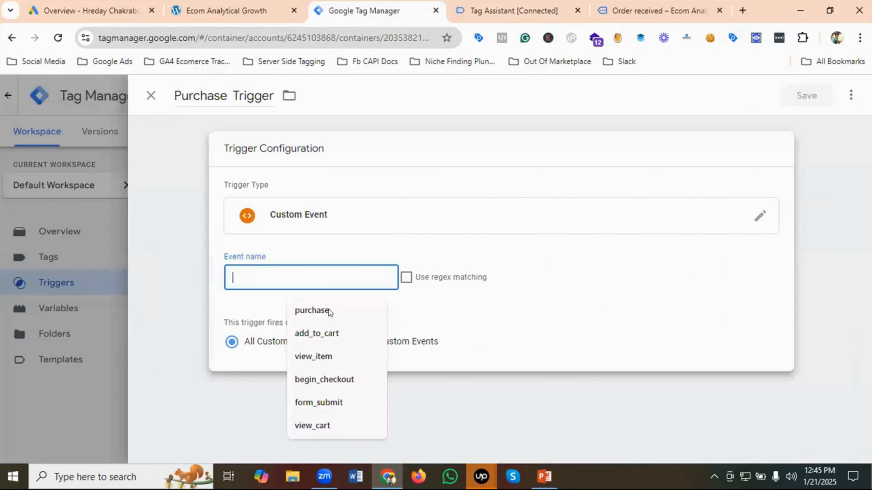
click(319, 311)
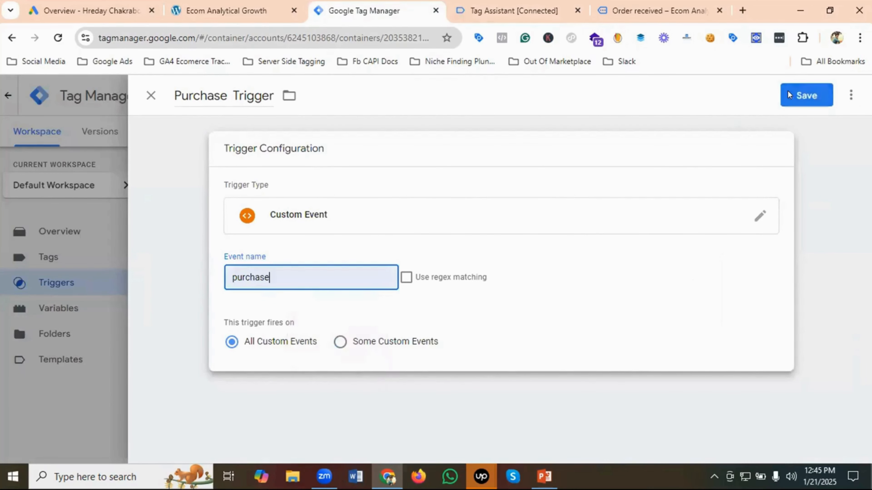
click(810, 95)
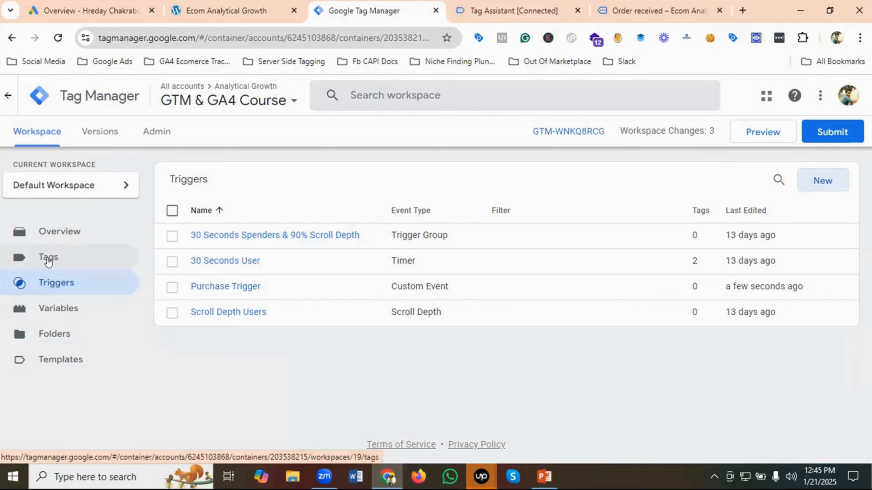
- Create a new tag in the workspace and name it "Google Ads Conversion - Purchase"
click(49, 261)
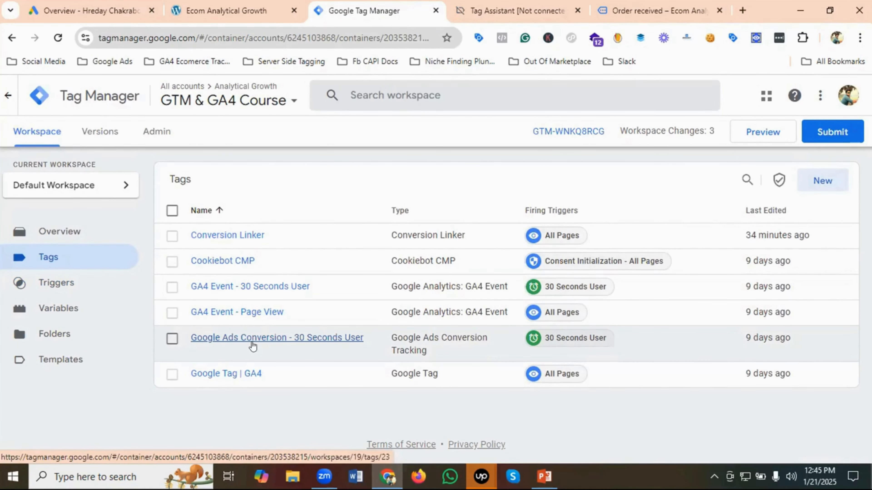
click(817, 187)
click(218, 99)
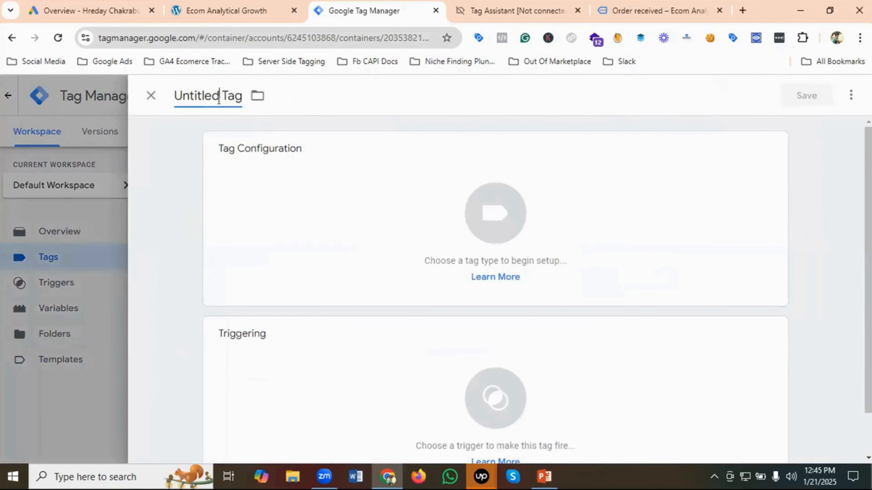
triple_click(219, 99)
key(BackSpace)
text(G)
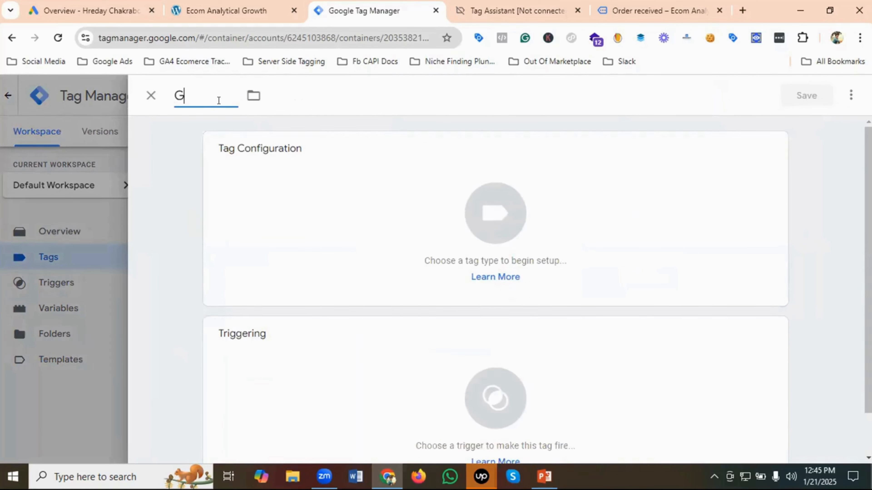
text(oogle Ads)
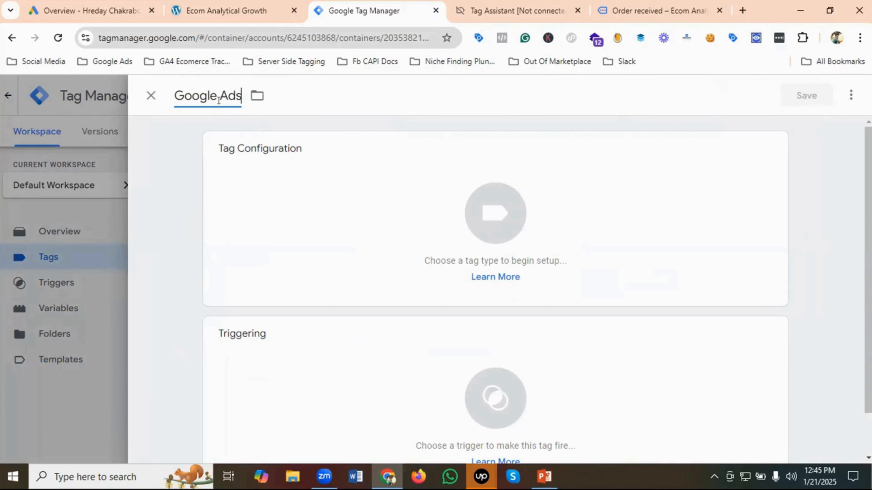
text( Conve)
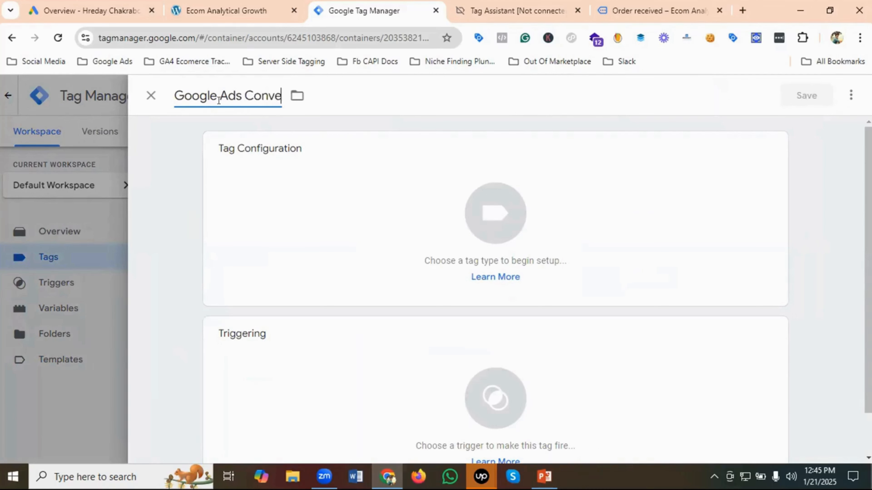
text(rsion -)
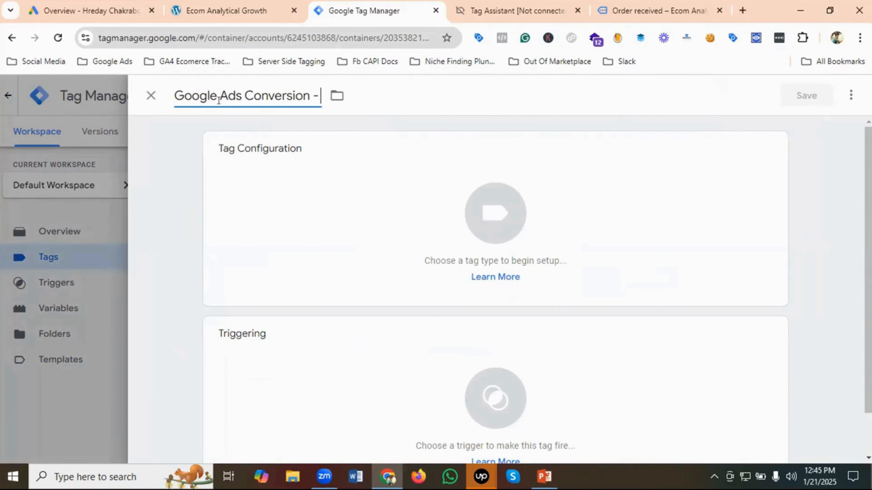
text( Purchas)
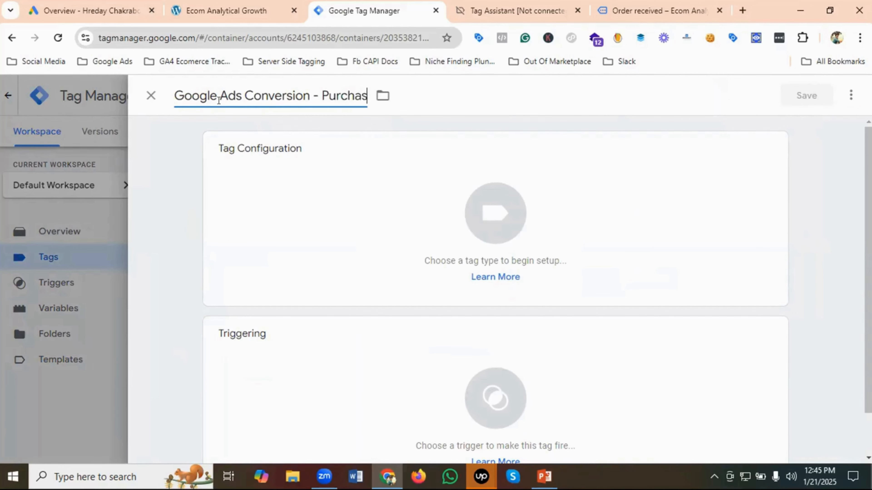
text(e)
- Set the tag type to Google Ads Conversion Tracking and look over its conversion fields
click(499, 209)
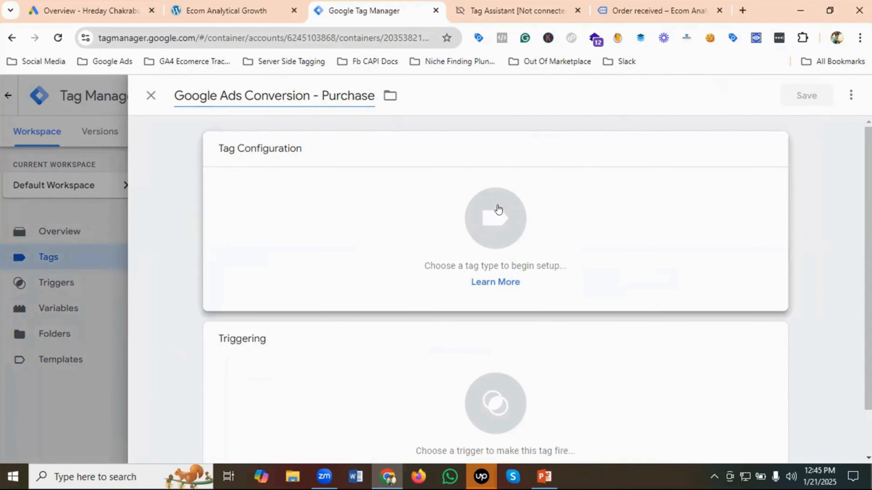
scroll(576, 217, down, 2)
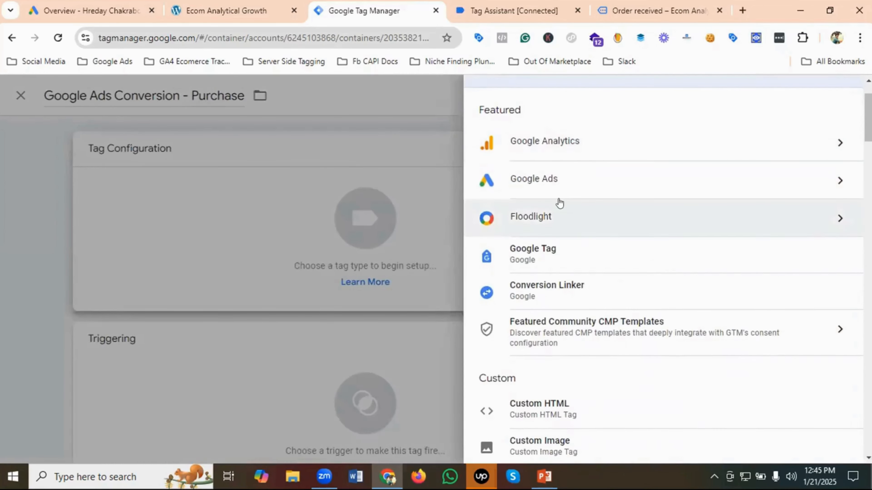
click(549, 184)
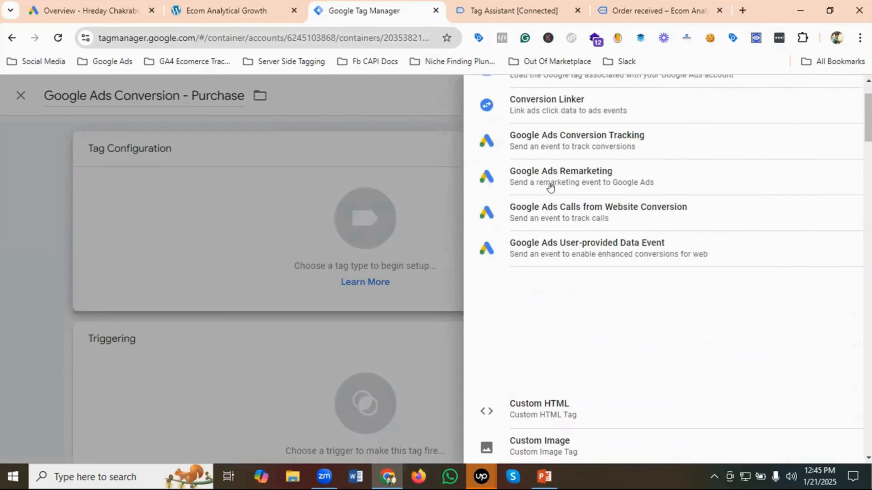
click(580, 140)
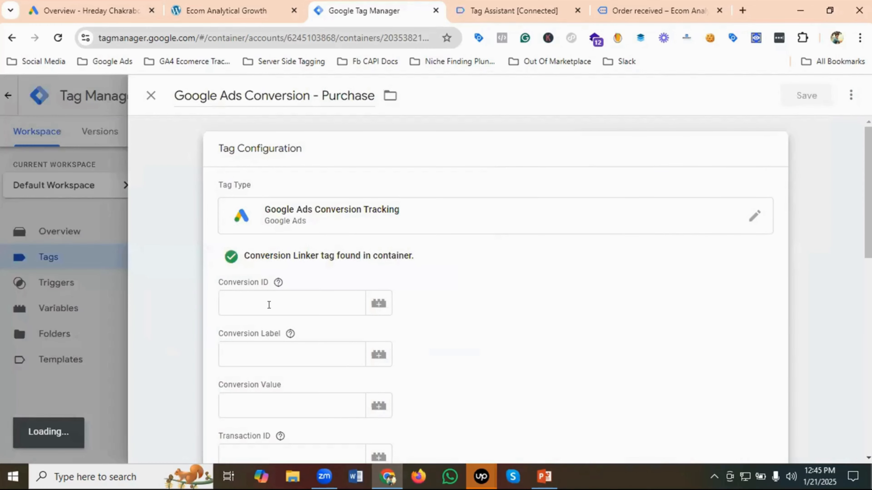
click(269, 304)
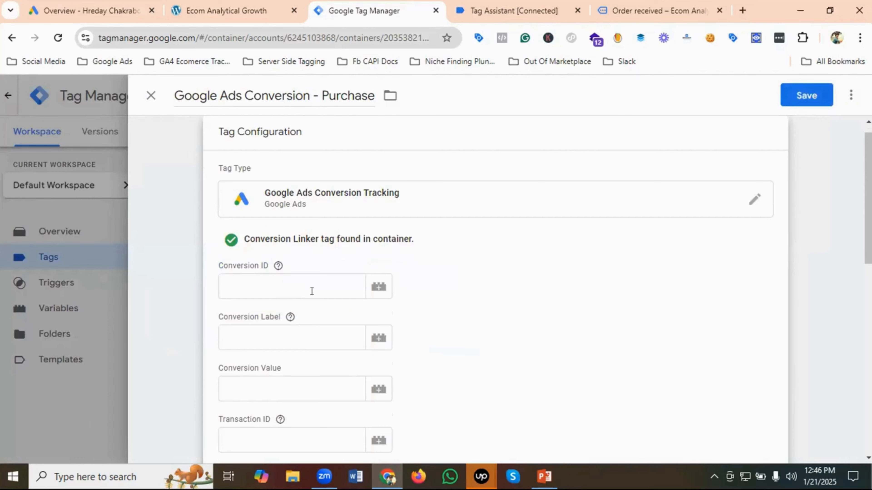
scroll(312, 291, down, 2)
scroll(311, 324, down, 2)
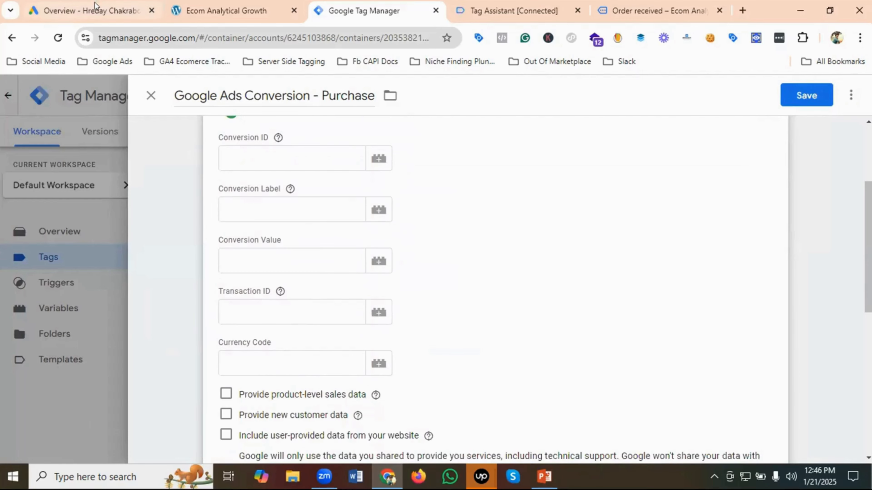
- Switch to Google Ads and start creating a new conversion action from the conversions summary
click(96, 8)
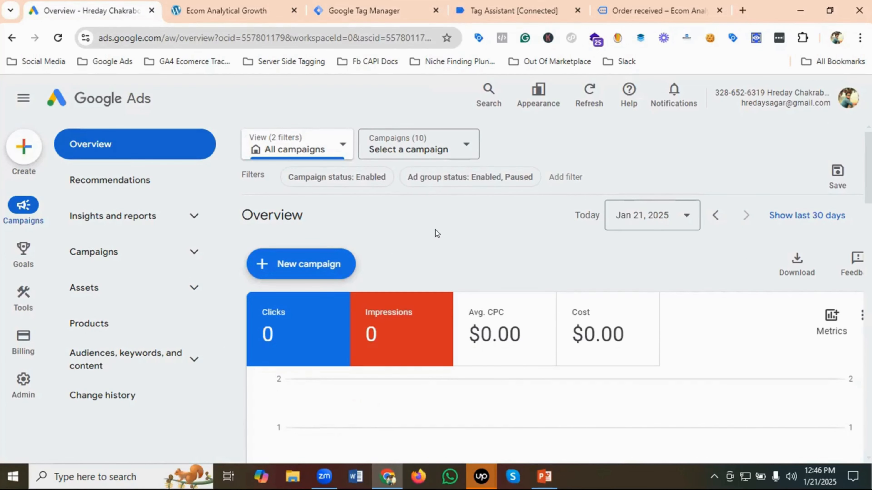
mouse_move(21, 262)
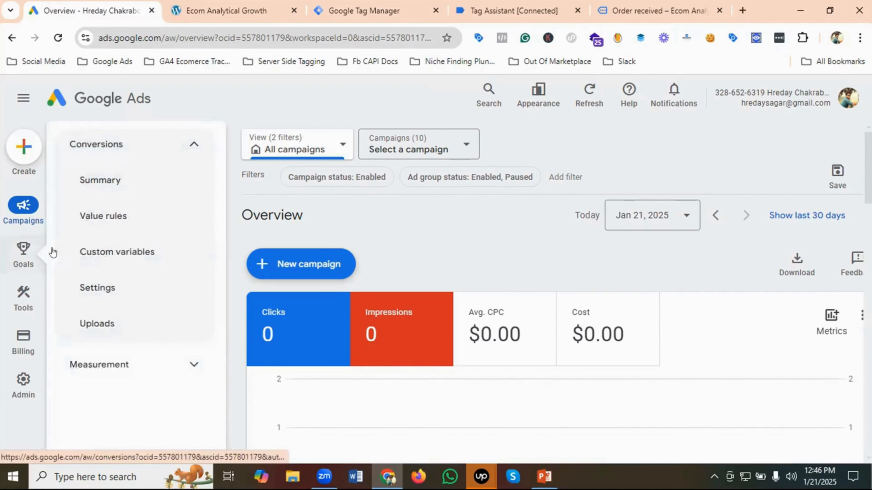
click(107, 181)
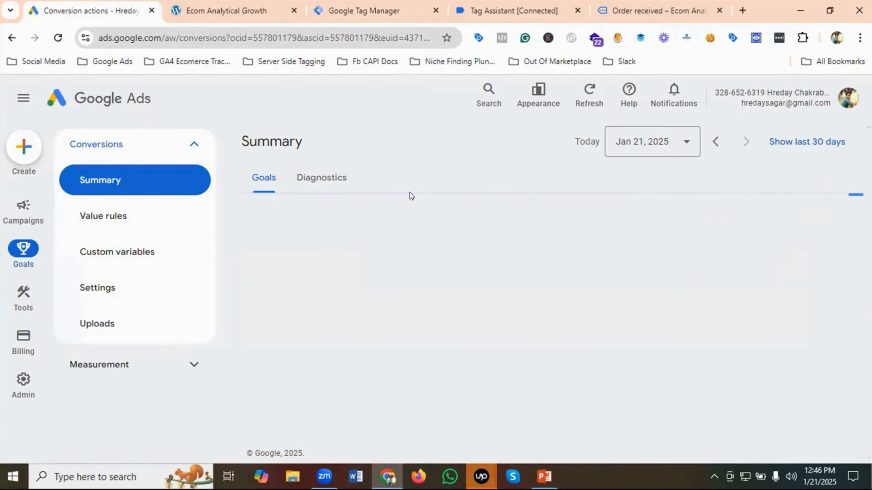
scroll(343, 276, down, 3)
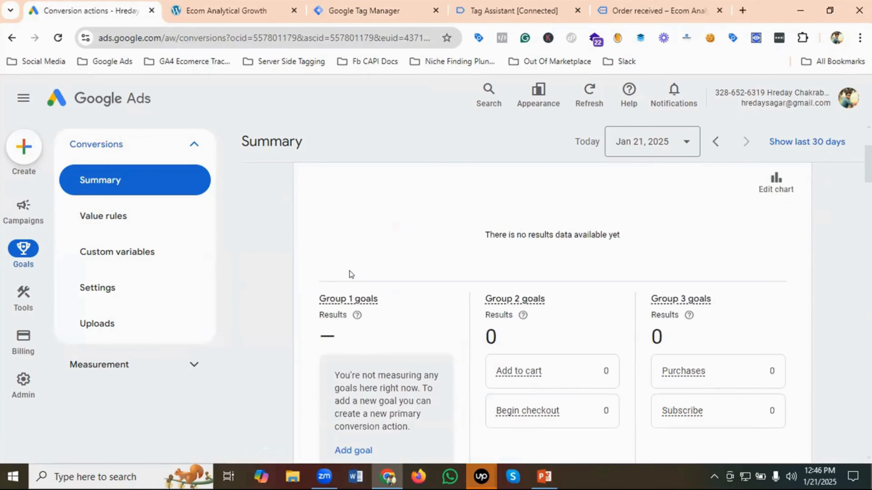
scroll(354, 270, up, 3)
scroll(358, 271, down, 8)
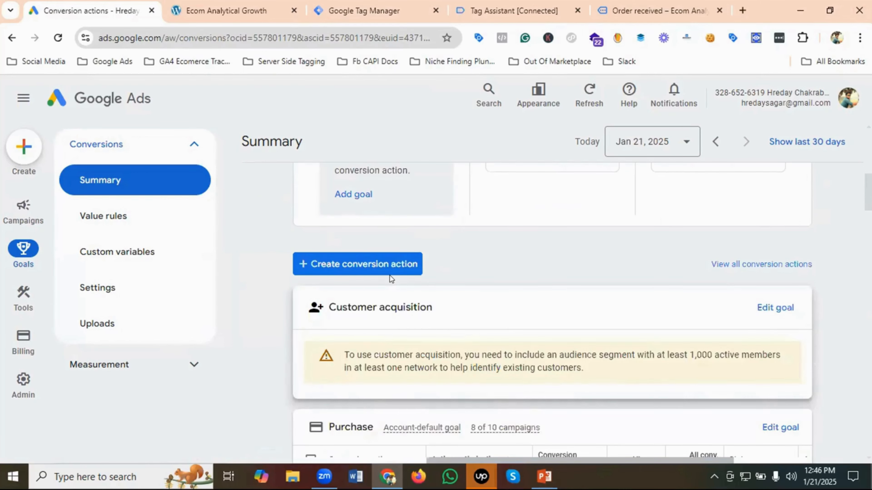
click(374, 265)
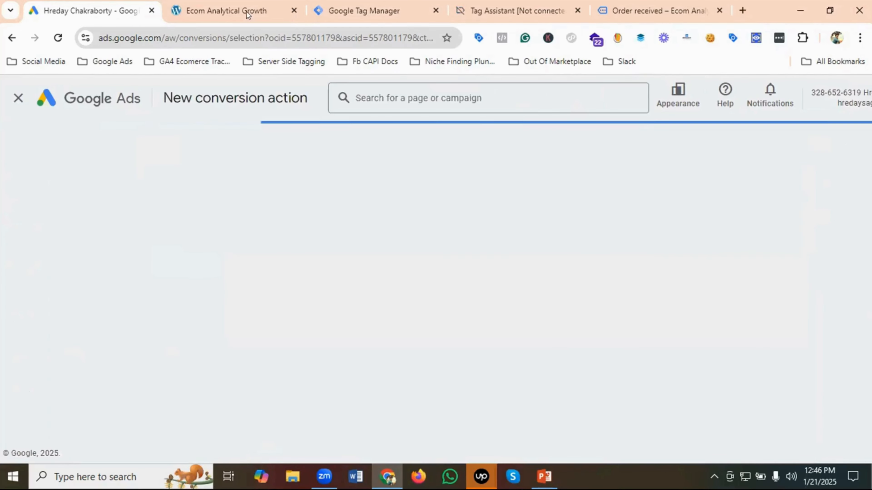
- Copy the web address of the Ecom Analytical Growth store's home page
click(240, 8)
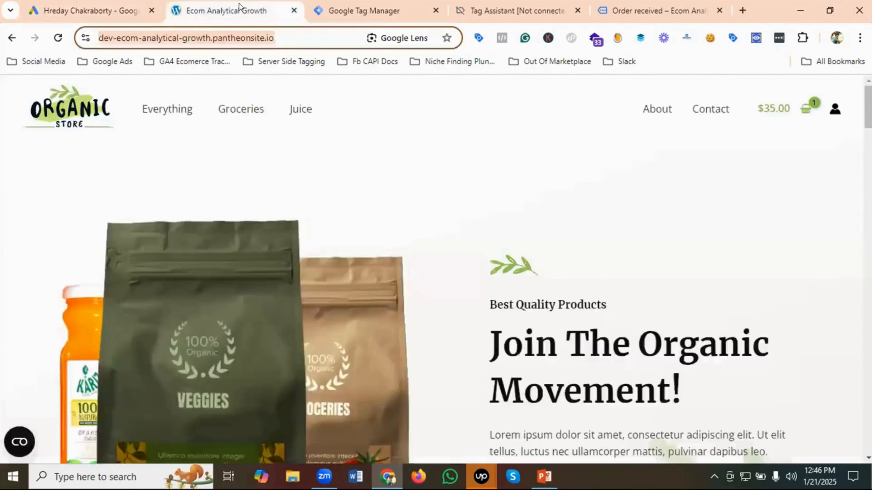
right_click(185, 33)
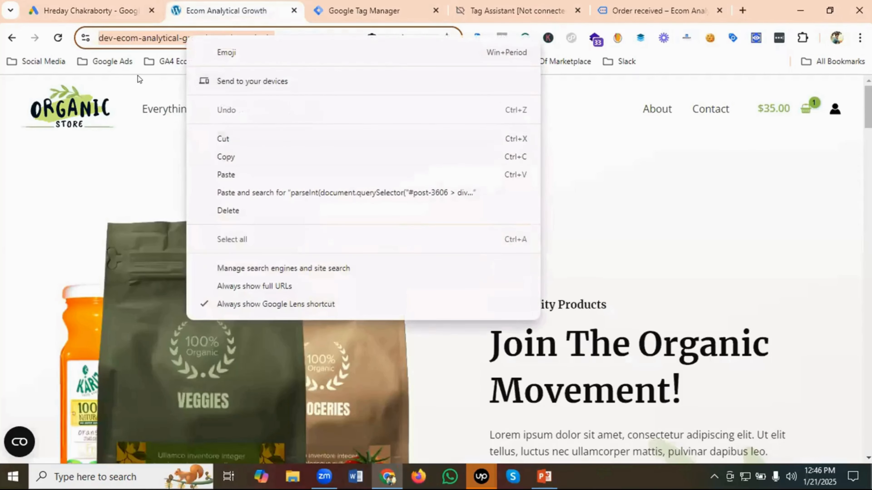
click(226, 157)
click(79, 11)
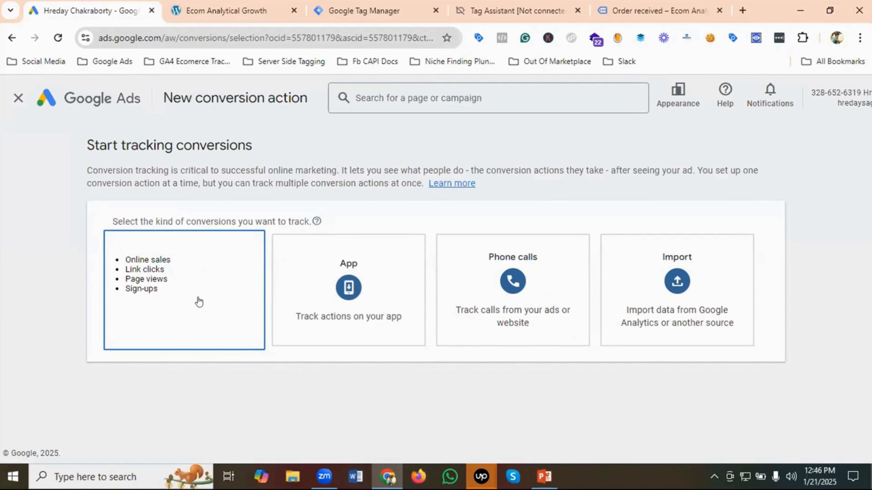
click(171, 295)
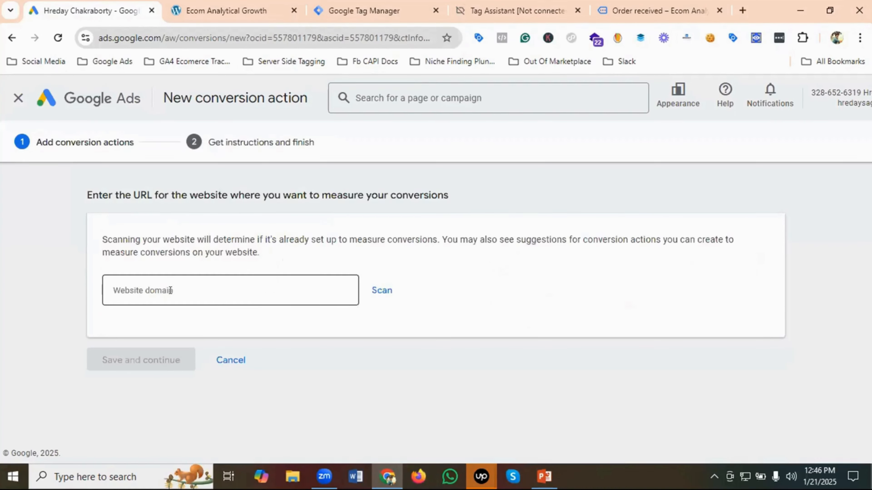
click(179, 285)
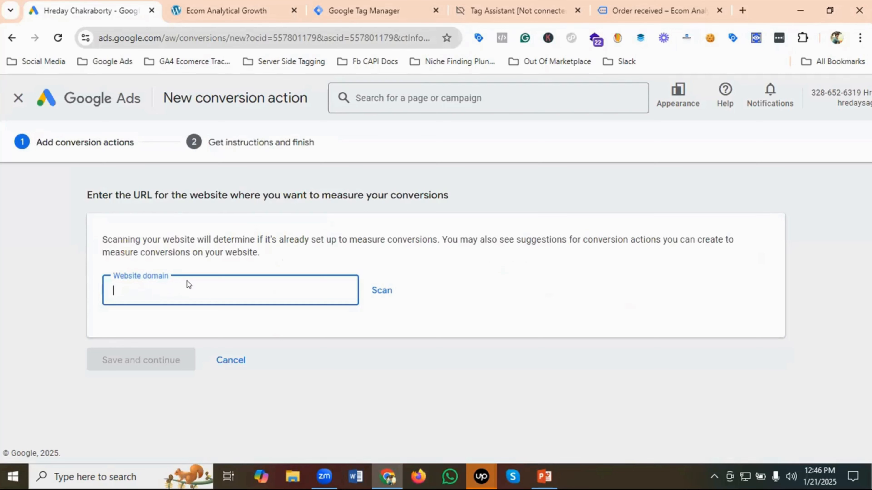
key(ctrl+v)
click(382, 291)
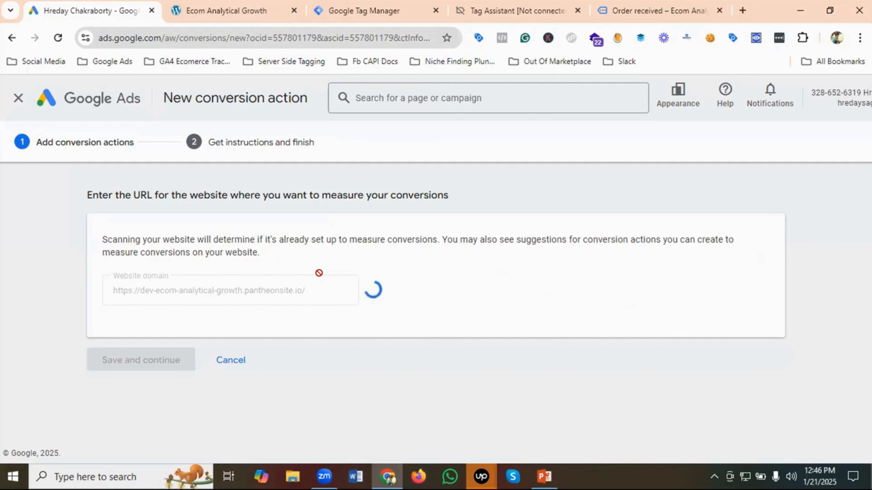
- Add a conversion action manually and set its goal category to Purchase
scroll(326, 276, down, 6)
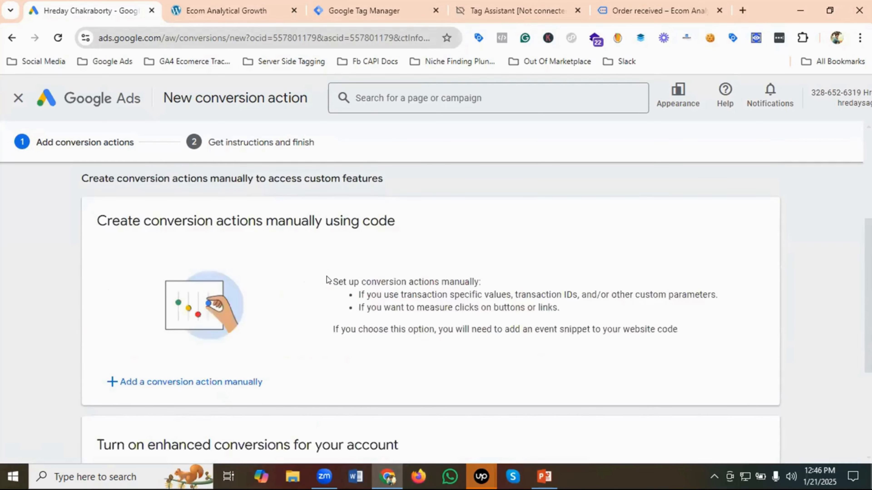
scroll(326, 277, down, 2)
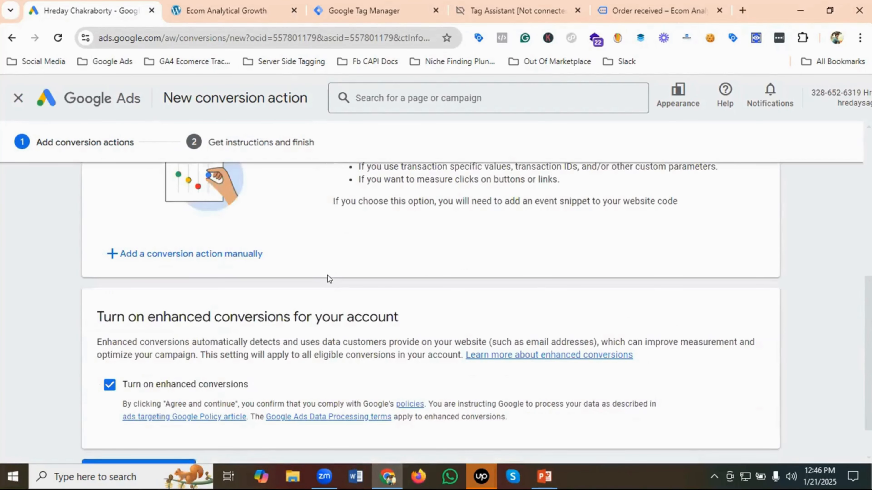
click(189, 254)
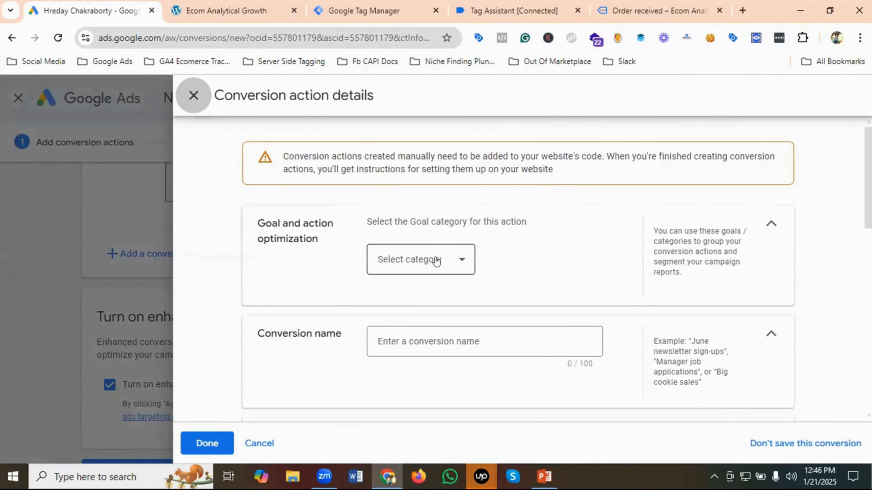
click(436, 262)
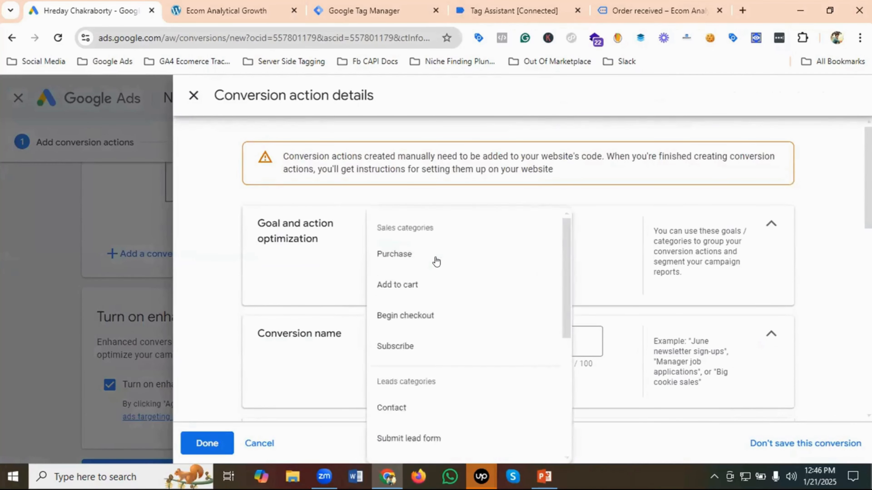
click(393, 254)
- Switch to Google Tag Manager and copy the name of the purchase conversion tag
scroll(405, 292, down, 2)
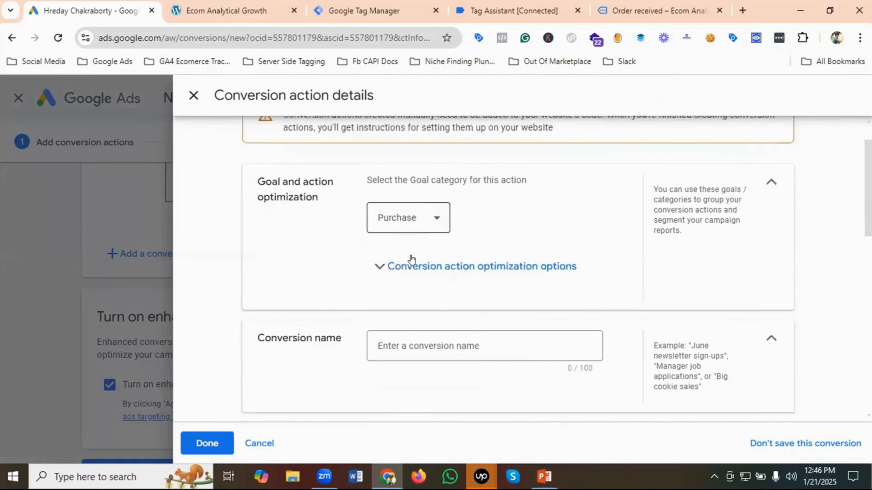
click(416, 323)
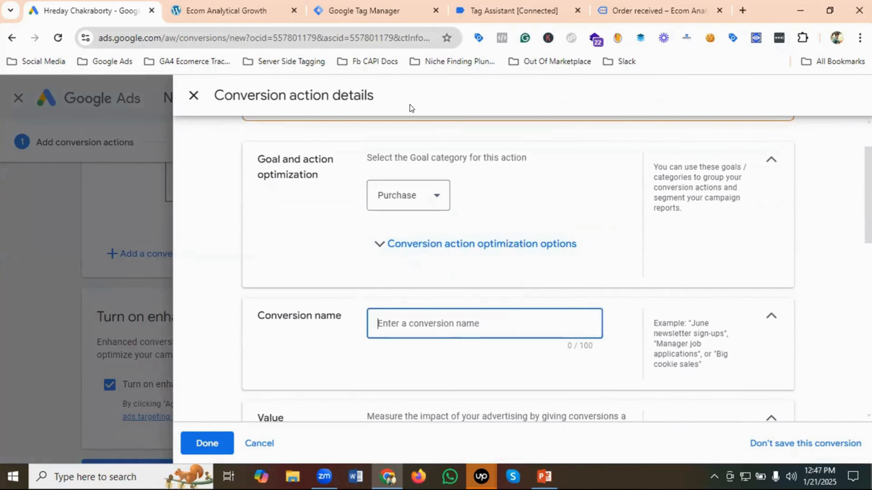
click(381, 11)
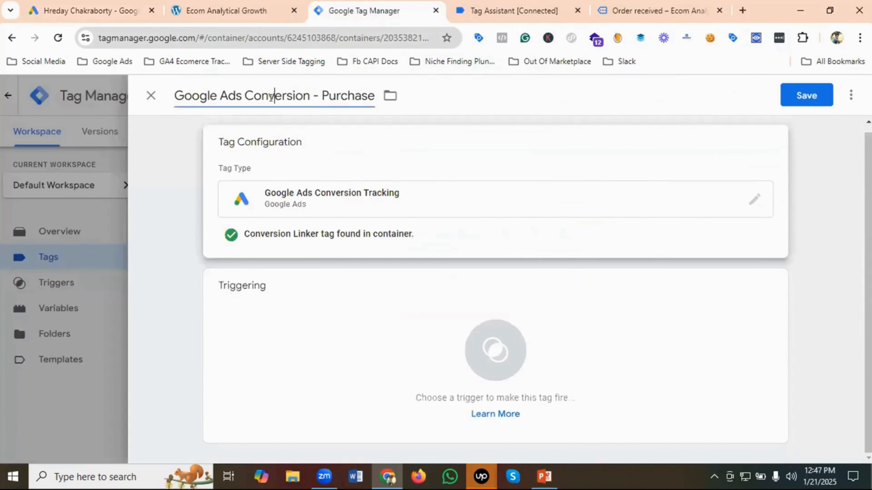
click(270, 98)
right_click(270, 97)
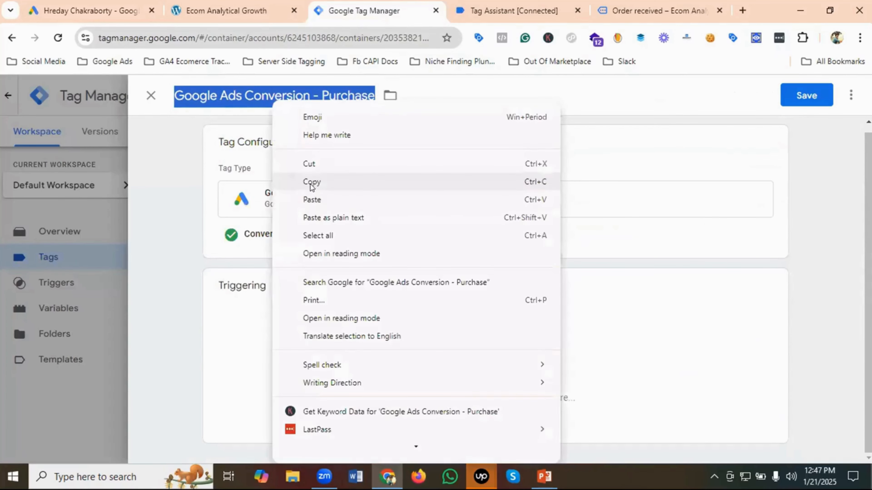
click(311, 182)
- Switch back to Google Ads and name the conversion action "Google Ads Conversion - Purchase | Analytical Growth"
key(ctrl+1)
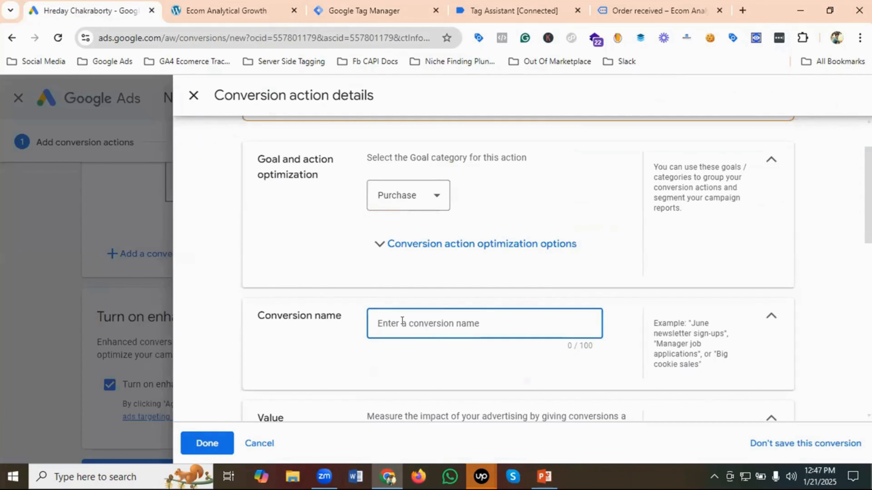
key(ctrl+v)
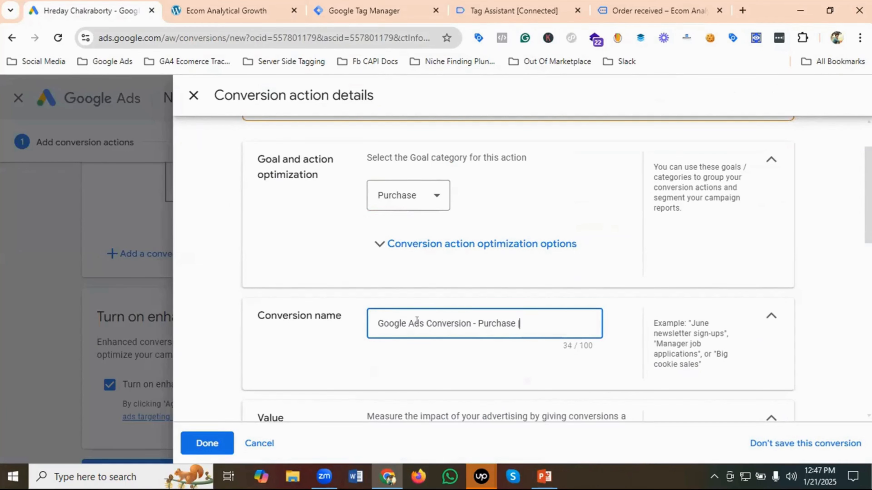
click(637, 5)
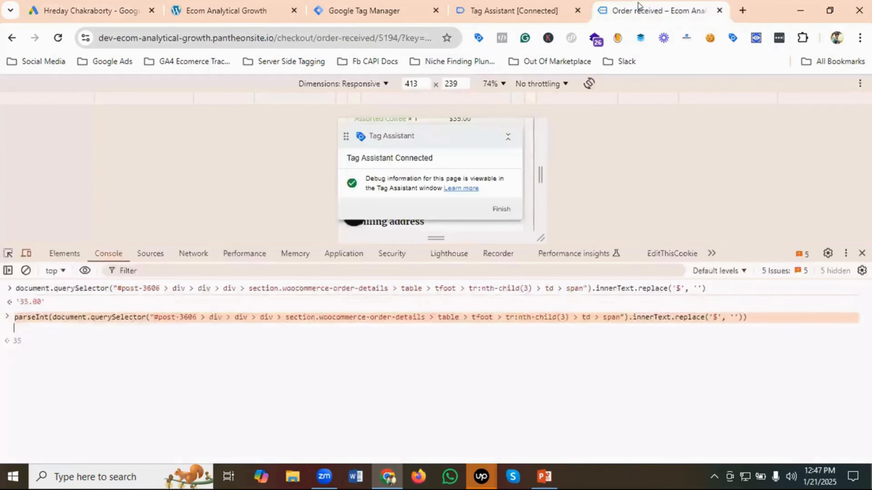
click(112, 11)
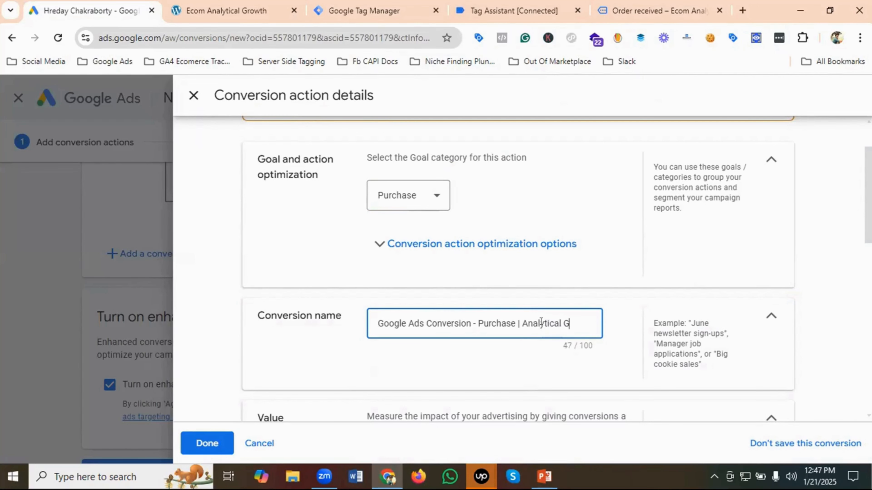
- Review the value and count settings and set the click-through conversion window to 90 days
scroll(540, 323, down, 5)
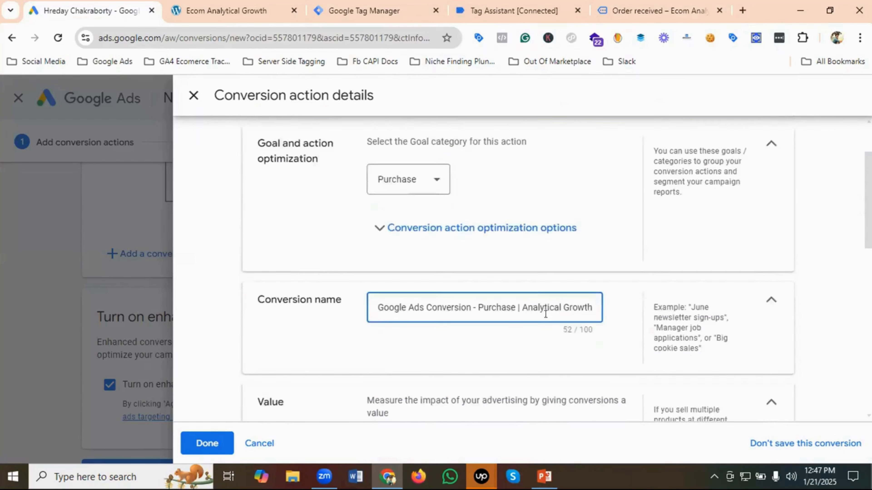
scroll(414, 242, down, 2)
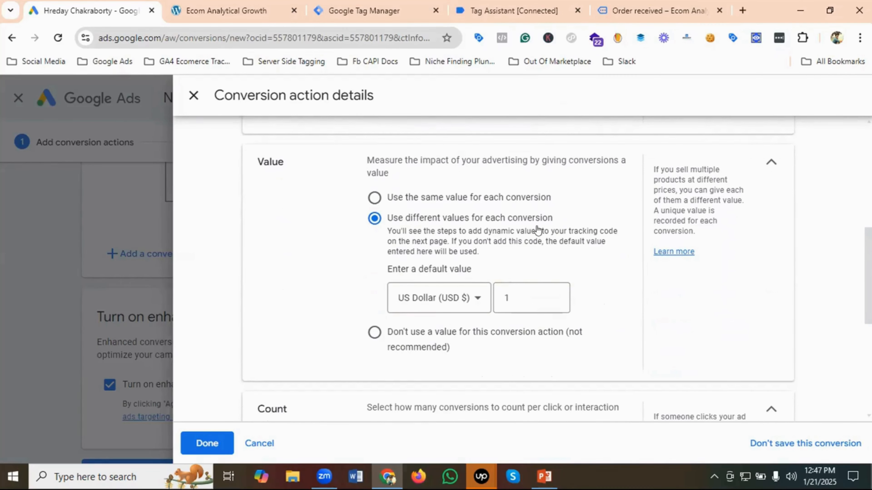
scroll(537, 234, down, 5)
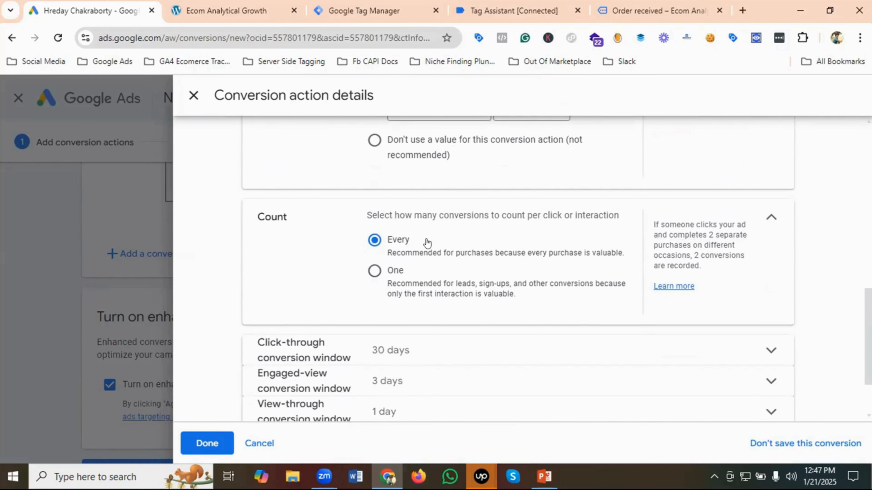
scroll(433, 243, down, 2)
click(404, 271)
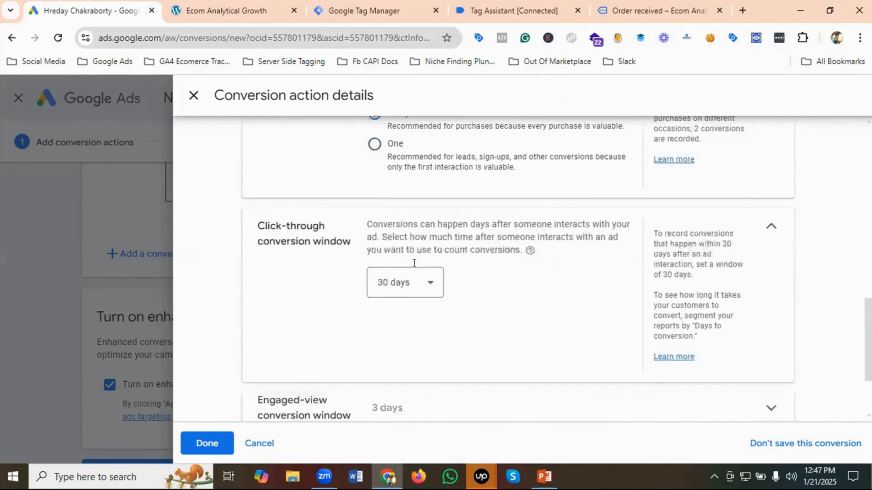
click(405, 263)
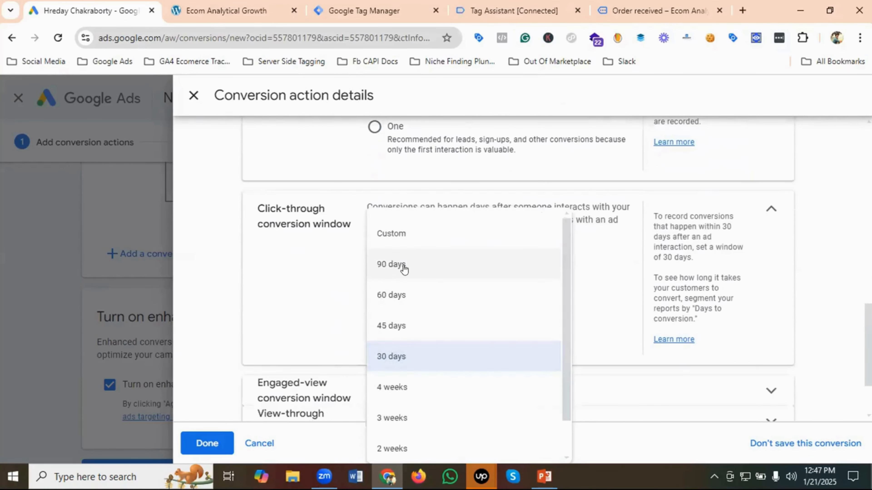
click(403, 267)
- Set the engaged-view conversion window to 30 days
scroll(430, 259, down, 2)
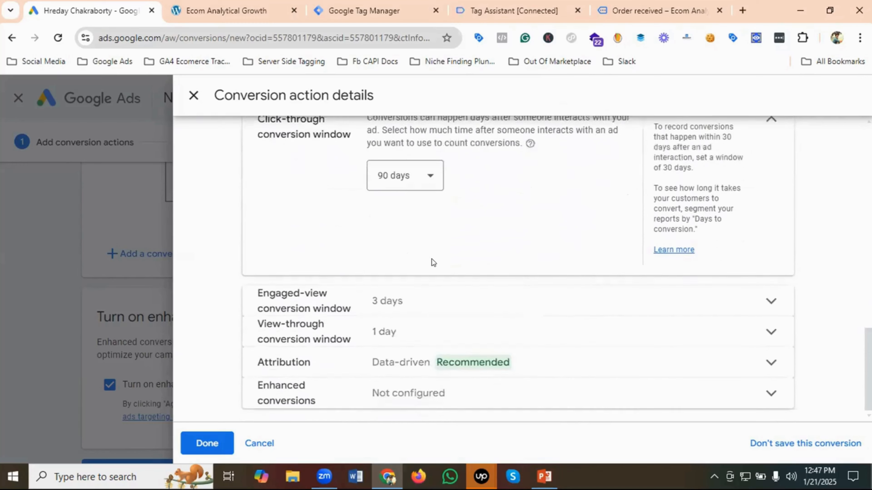
click(403, 302)
click(406, 336)
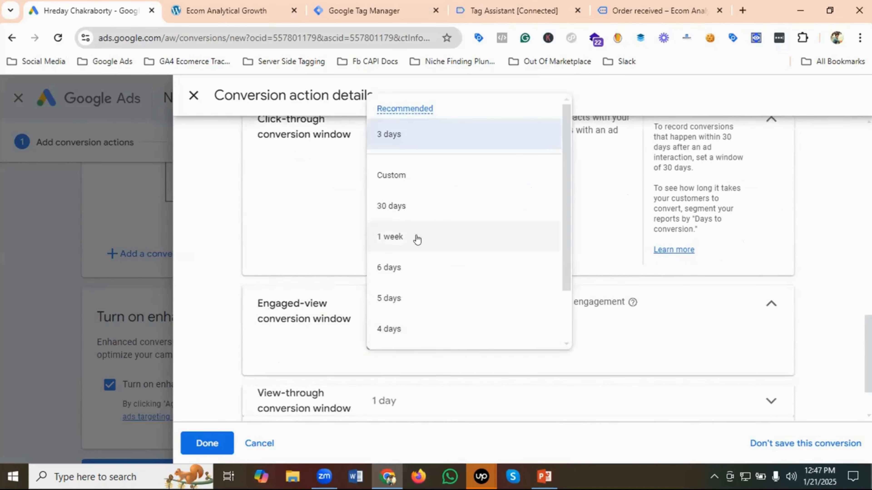
click(392, 206)
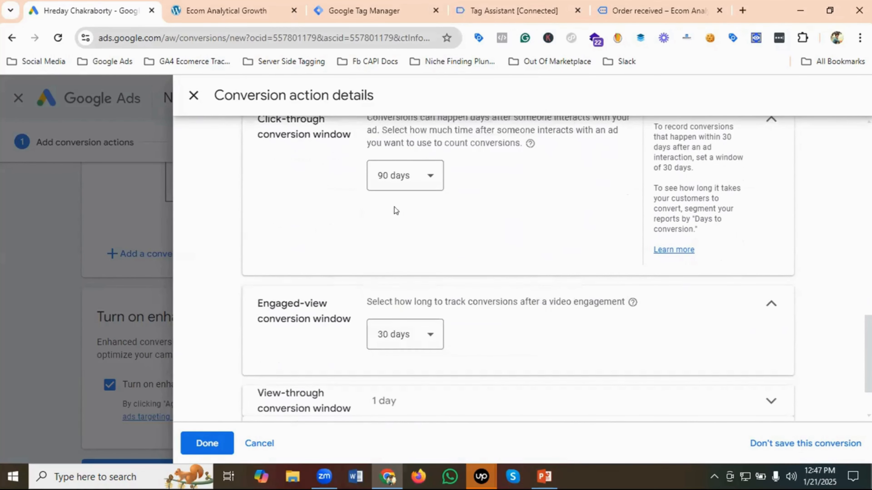
- Set the view-through conversion window to 30 days
scroll(432, 267, down, 2)
click(403, 324)
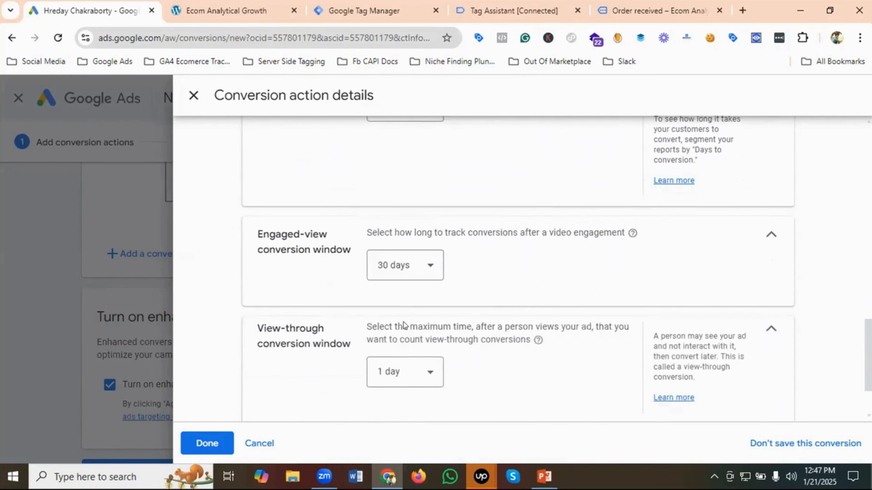
click(410, 374)
click(391, 226)
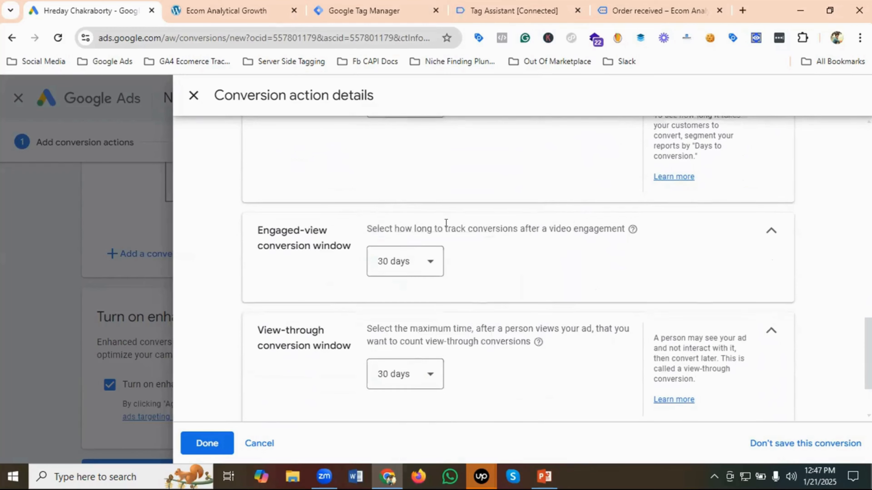
- Finish the conversion action details and agree to continue with enhanced conversions turned on
scroll(446, 230, down, 2)
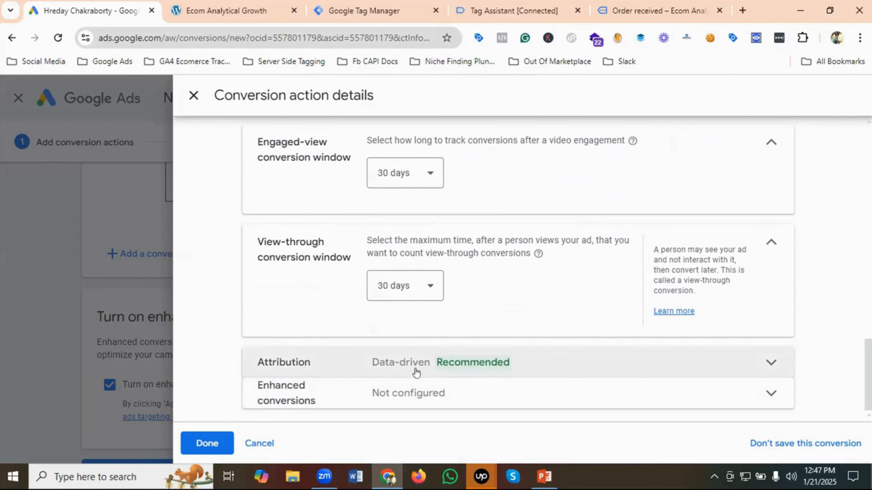
click(455, 372)
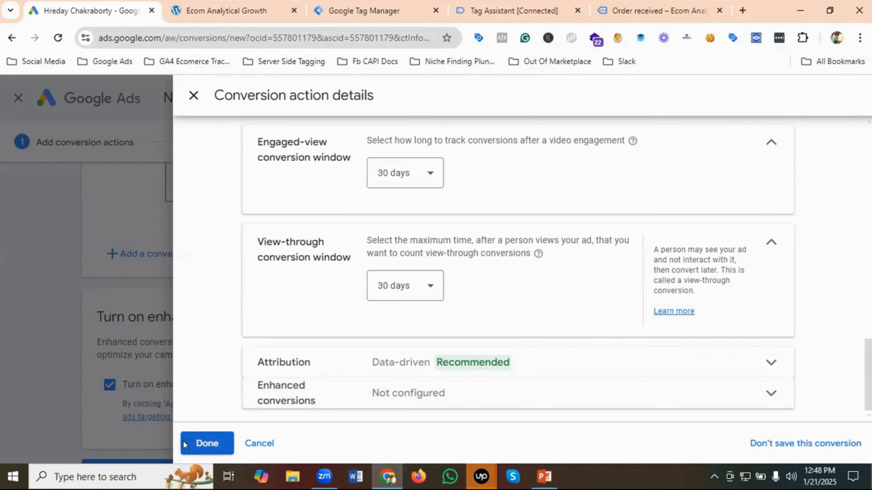
click(204, 443)
scroll(266, 346, down, 3)
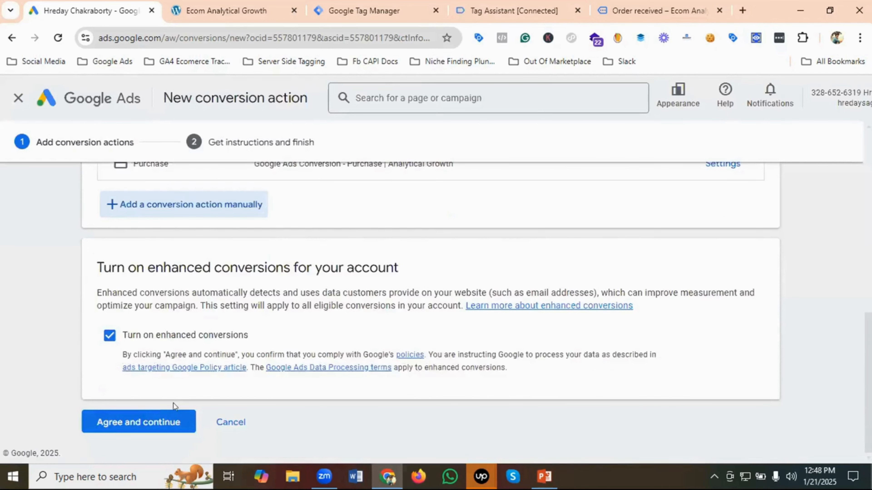
click(126, 425)
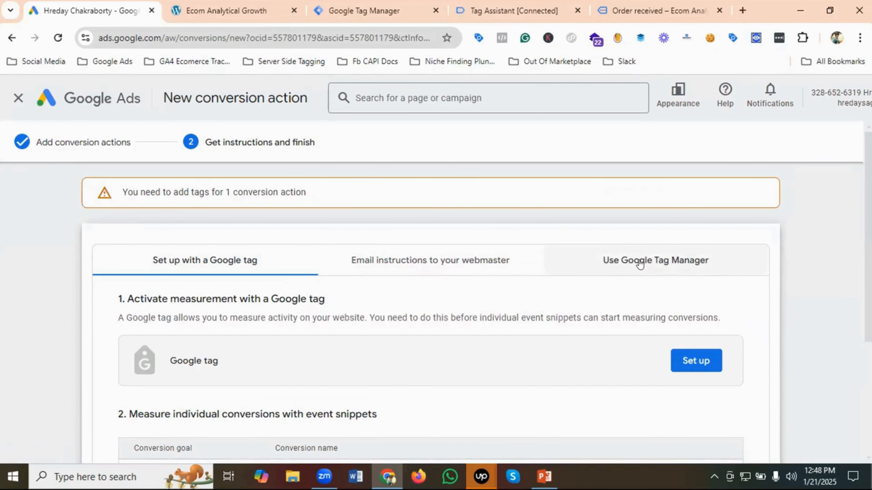
- Show the Google Tag Manager setup instructions for the new conversion action and copy its conversion ID
click(639, 265)
scroll(301, 291, down, 2)
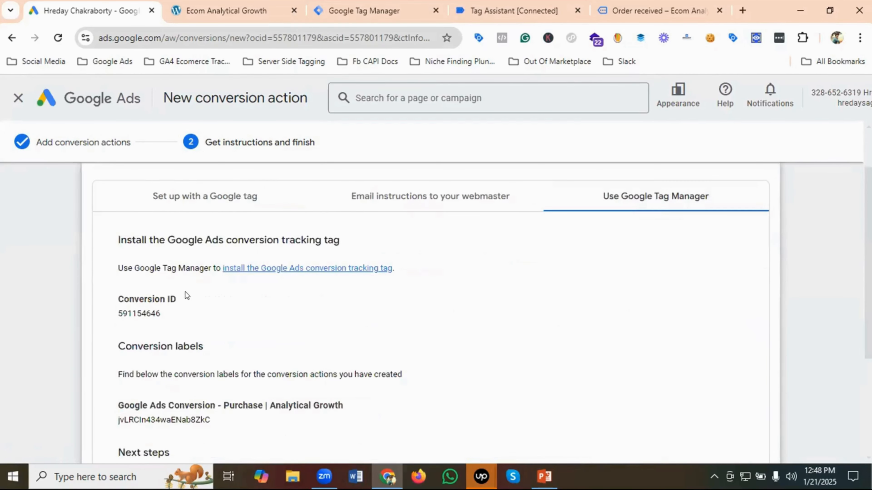
scroll(186, 296, down, 2)
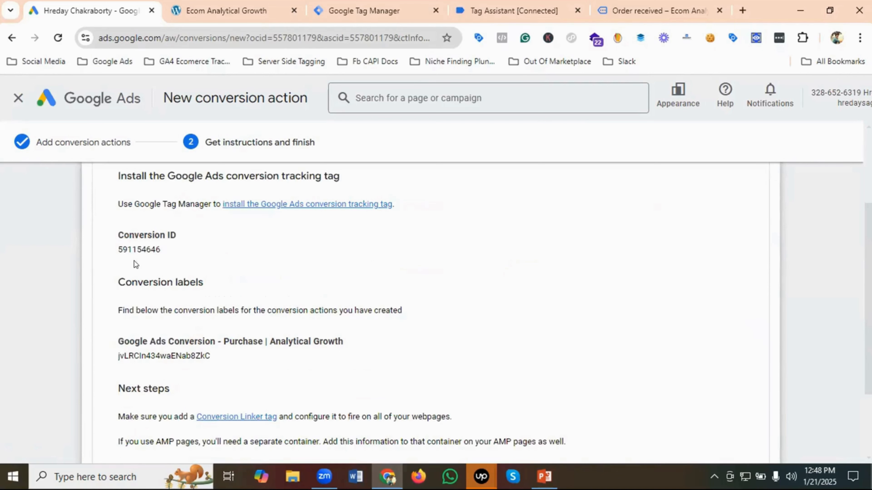
double_click(135, 249)
right_click(173, 262)
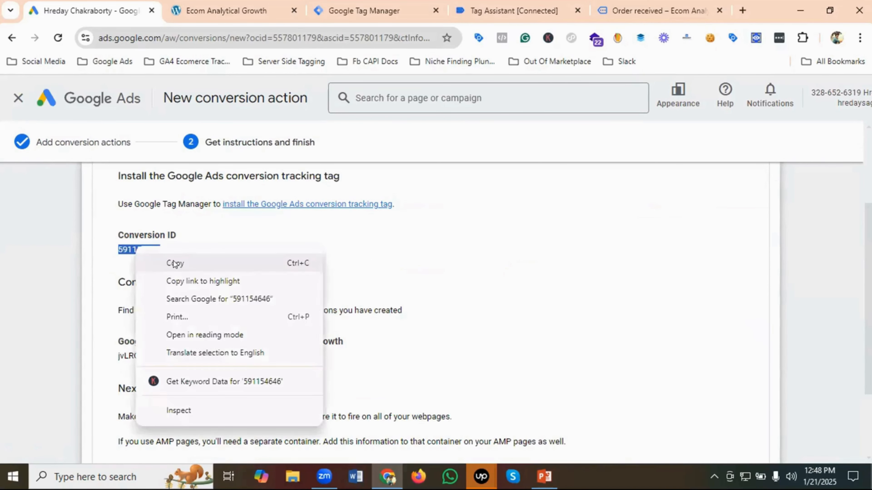
click(173, 263)
- Switch to Google Tag Manager and paste the conversion ID into the Google Ads Conversion - Purchase tag
click(353, 17)
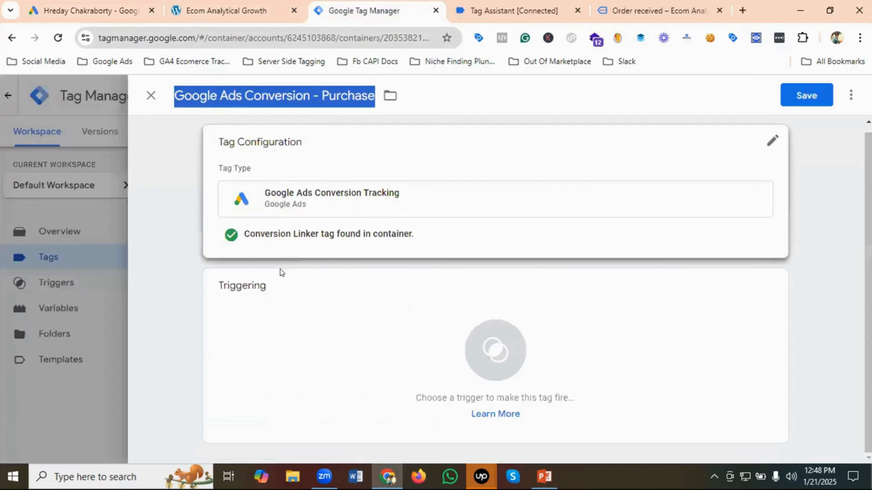
click(302, 229)
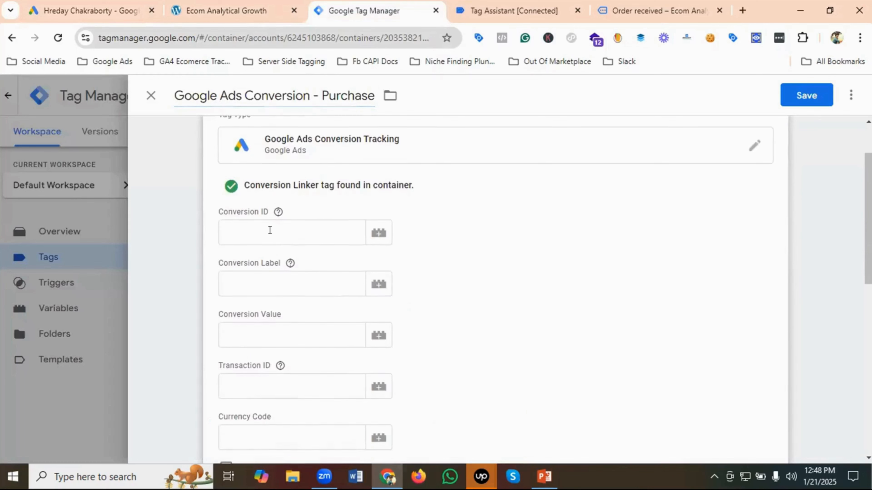
click(270, 230)
key(ctrl+v)
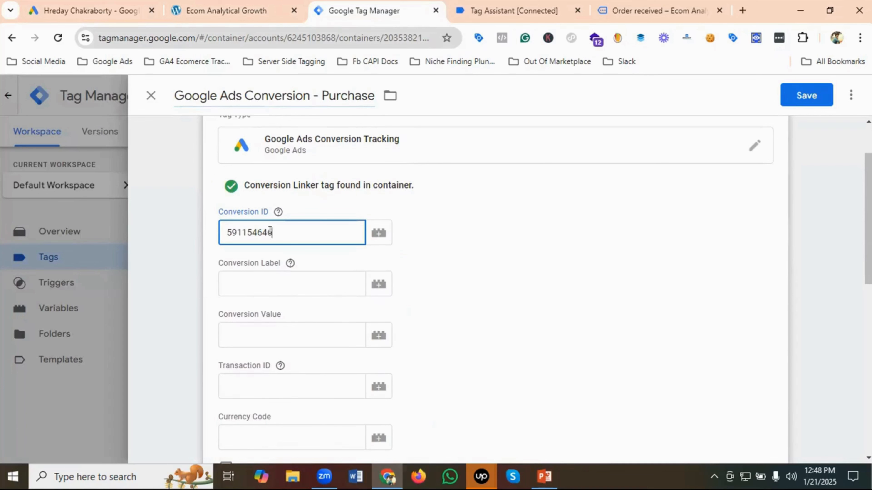
- Copy the purchase conversion label from Google Ads and paste it as the tag's Conversion Label in Google Tag Manager
click(249, 282)
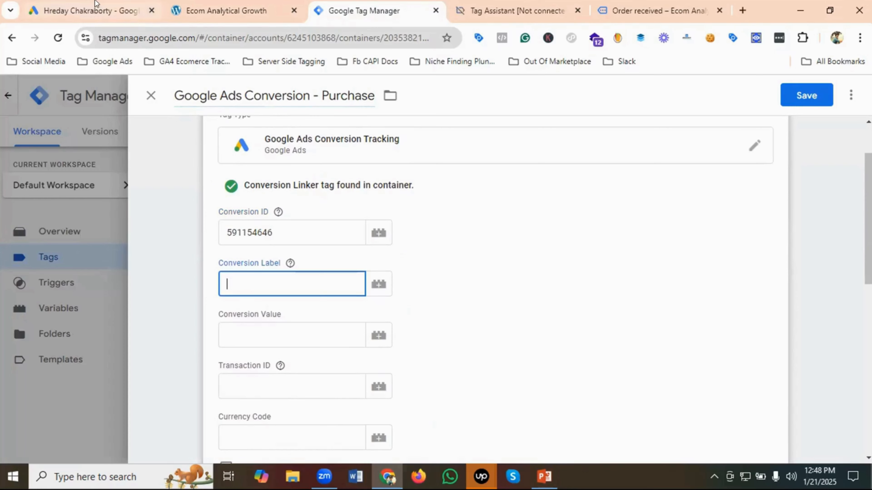
click(95, 8)
scroll(188, 271, down, 2)
double_click(151, 291)
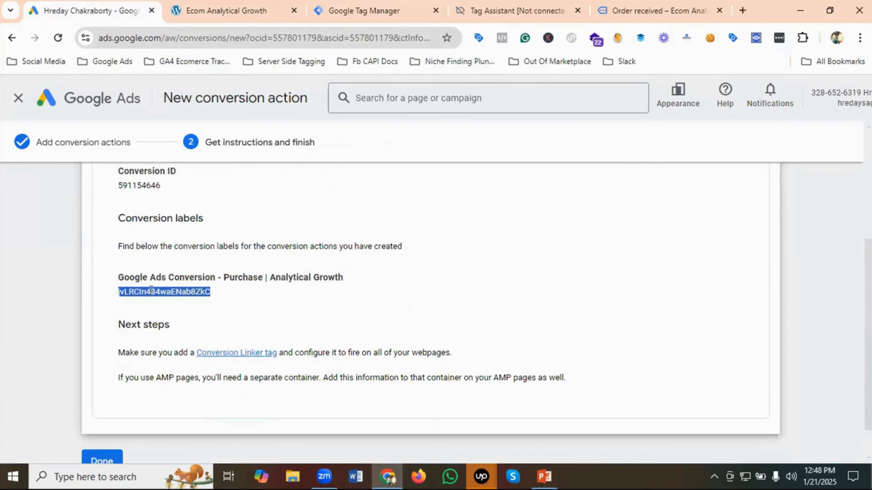
right_click(150, 292)
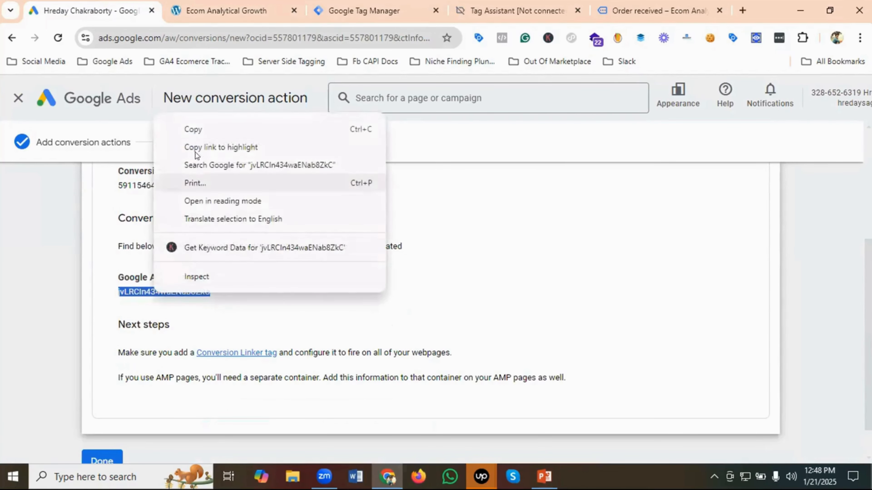
click(194, 130)
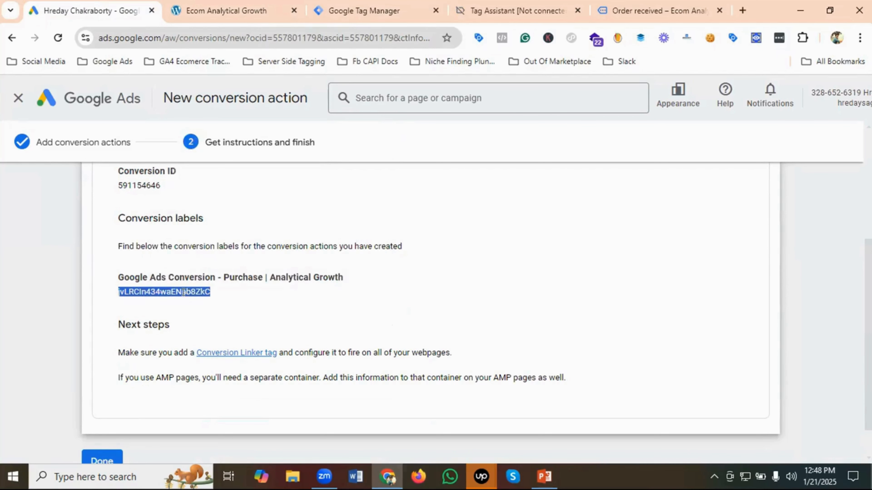
right_click(172, 291)
click(210, 130)
click(364, 10)
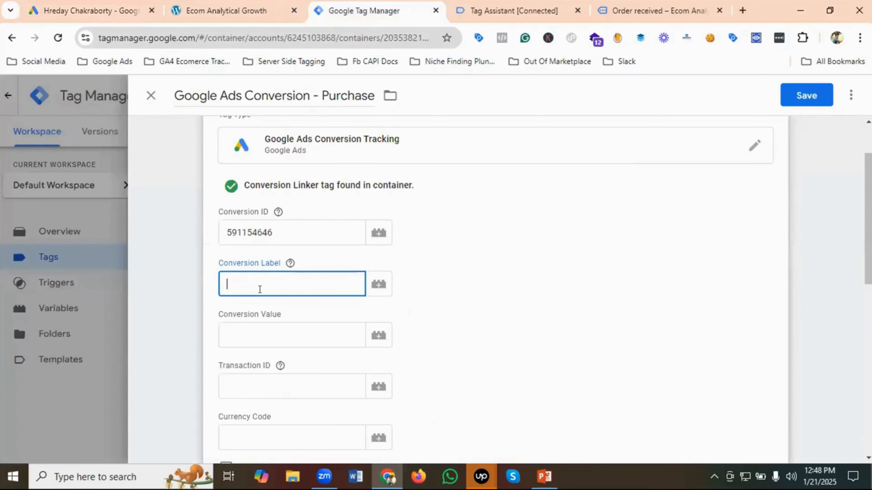
key(ctrl+v)
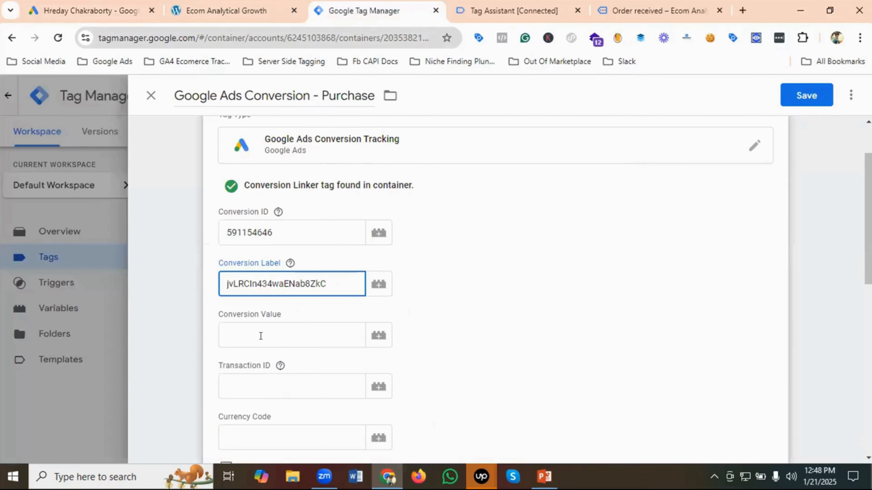
- Set the tag's Conversion Value to the CJS - Purchase Value variable
click(260, 336)
scroll(280, 323, down, 2)
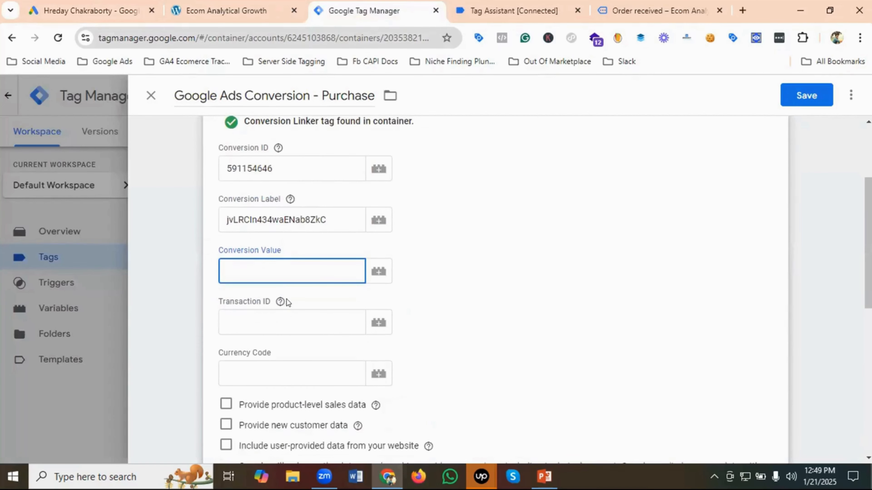
click(260, 272)
click(375, 271)
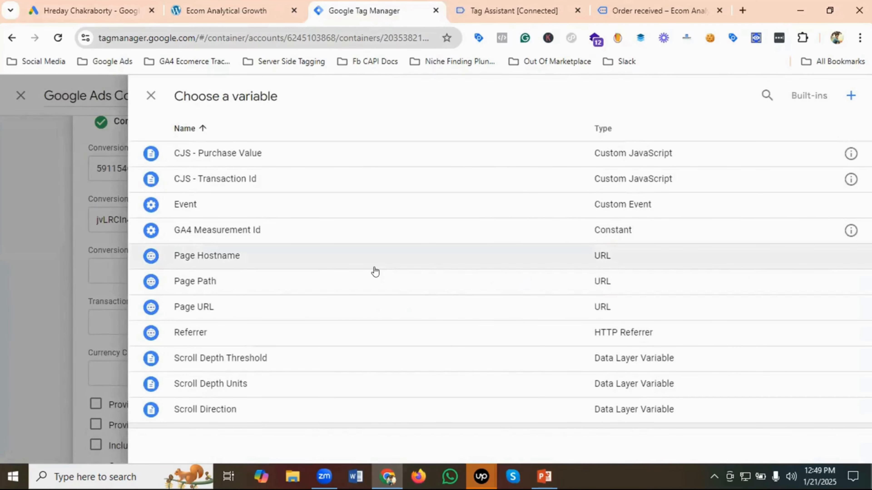
click(236, 153)
- Set the tag's Transaction ID to the CJS - Transaction Id variable
scroll(309, 254, down, 1)
click(363, 258)
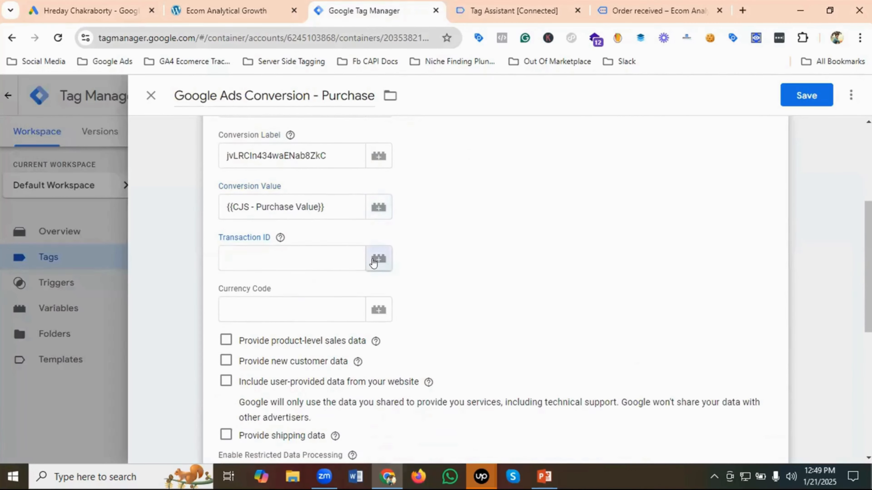
click(373, 263)
click(237, 180)
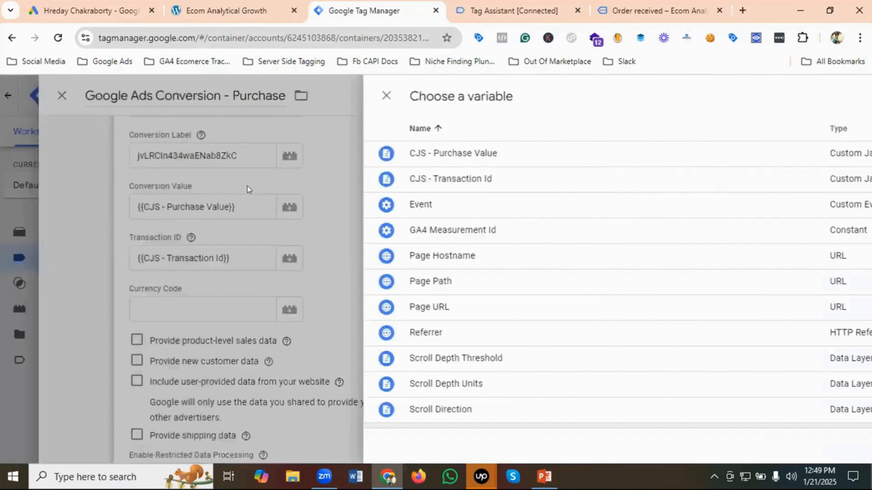
- Switch to the Ecom Analytical Growth store and check which currency its product prices use for the tag's Currency Code
click(281, 311)
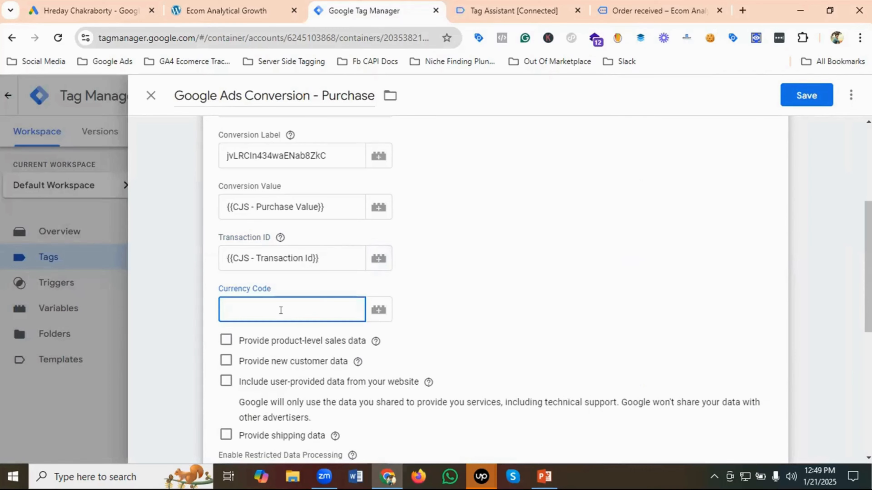
click(249, 9)
scroll(580, 219, down, 3)
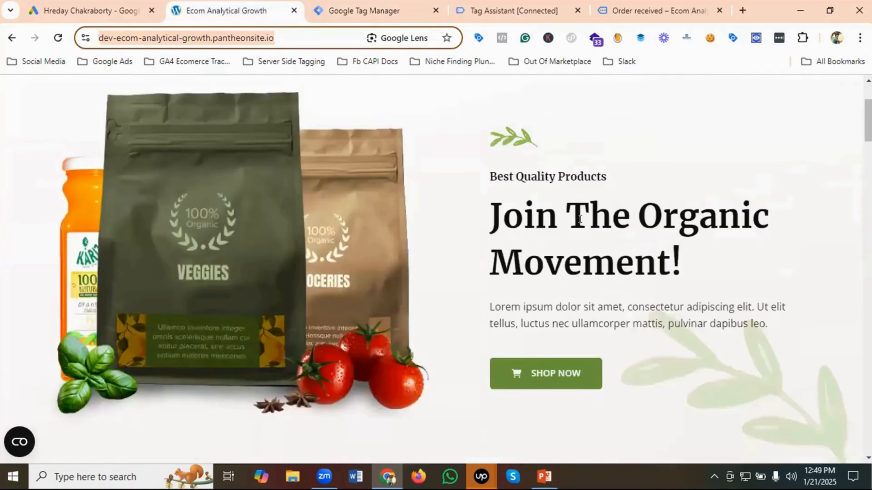
scroll(579, 220, down, 10)
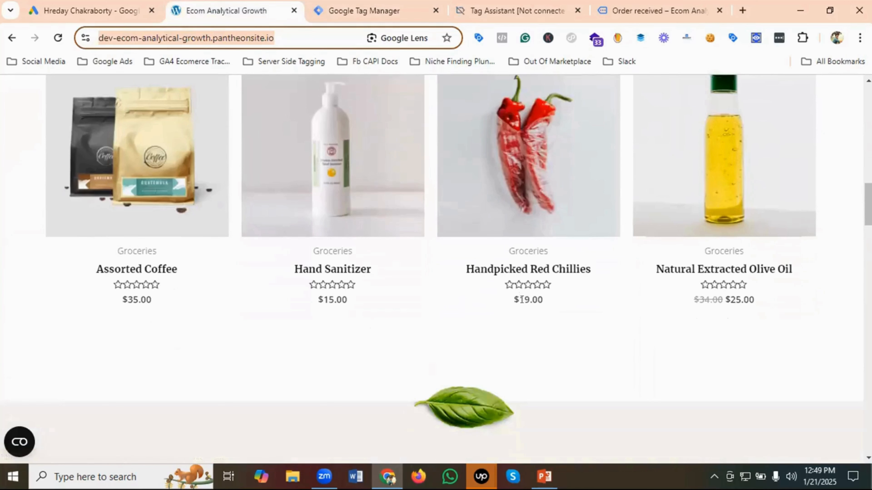
- Switch to Google Ads and finish the new conversion action from its instructions page
click(102, 10)
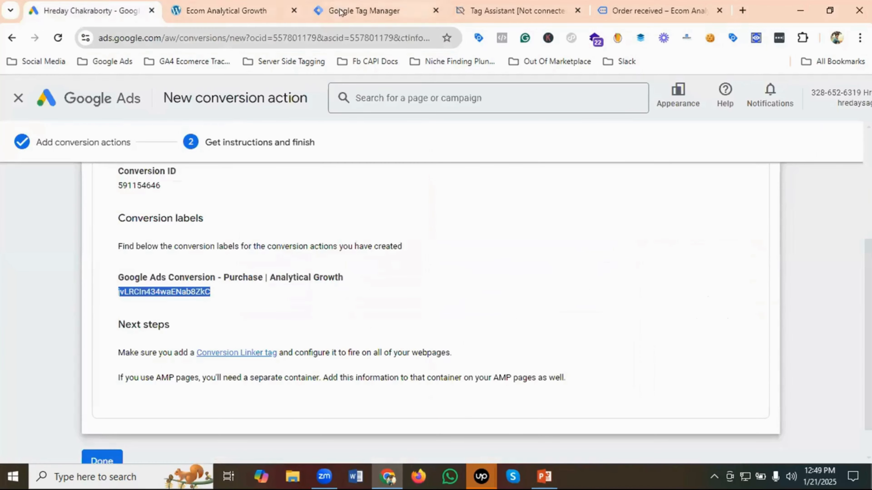
scroll(247, 268, down, 1)
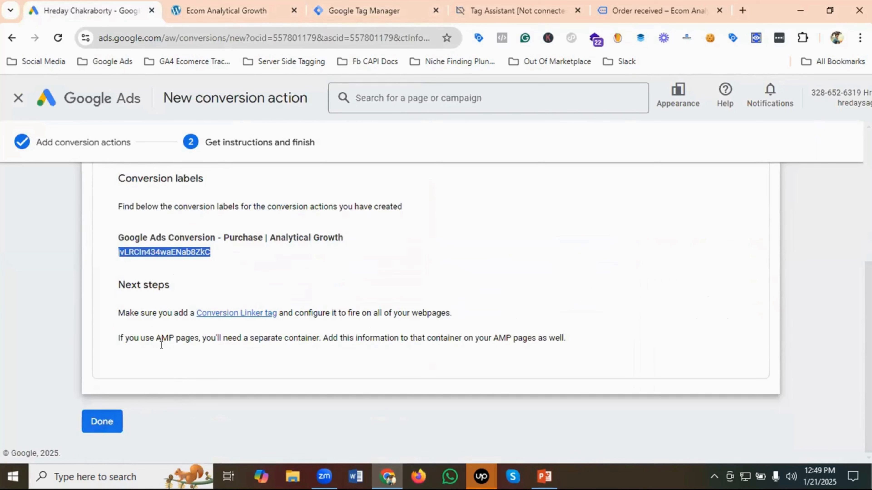
click(99, 423)
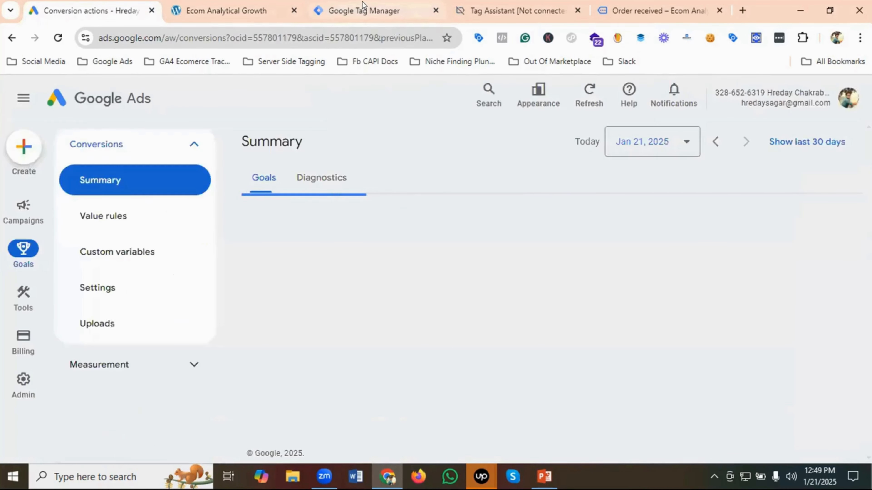
- Return to Google Tag Manager and set the purchase tag's Currency Code to USD
click(363, 5)
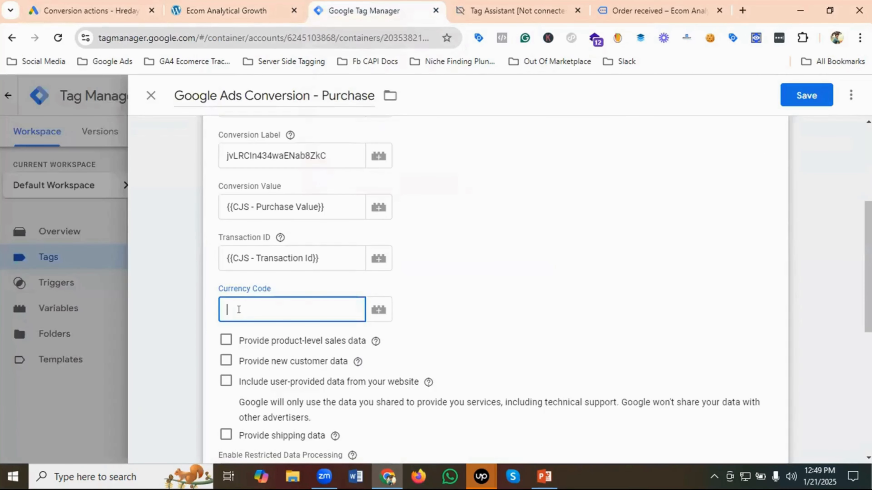
text(USD)
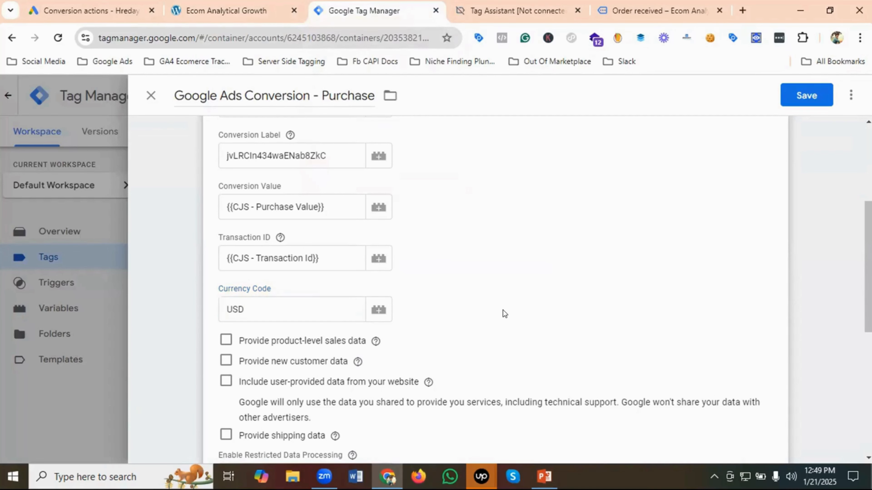
- Assign the Purchase Trigger as the tag's firing trigger and save the Google Ads Conversion - Purchase tag
scroll(503, 310, down, 5)
scroll(502, 313, down, 2)
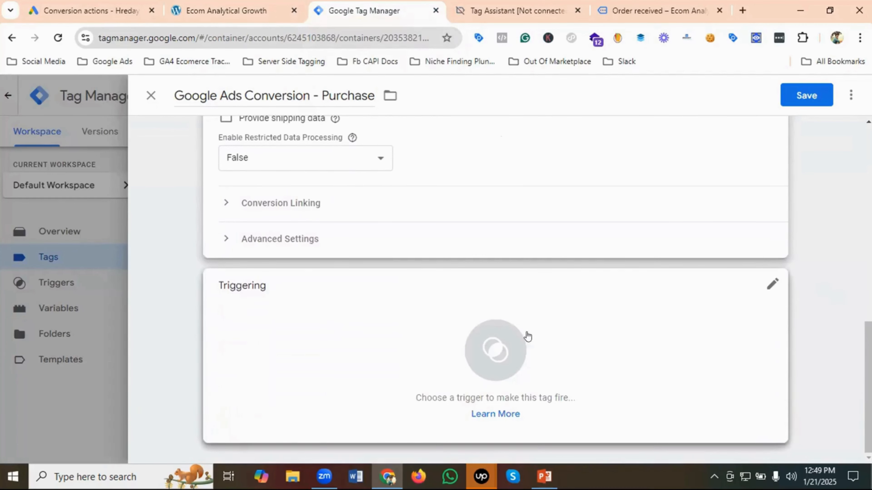
click(492, 344)
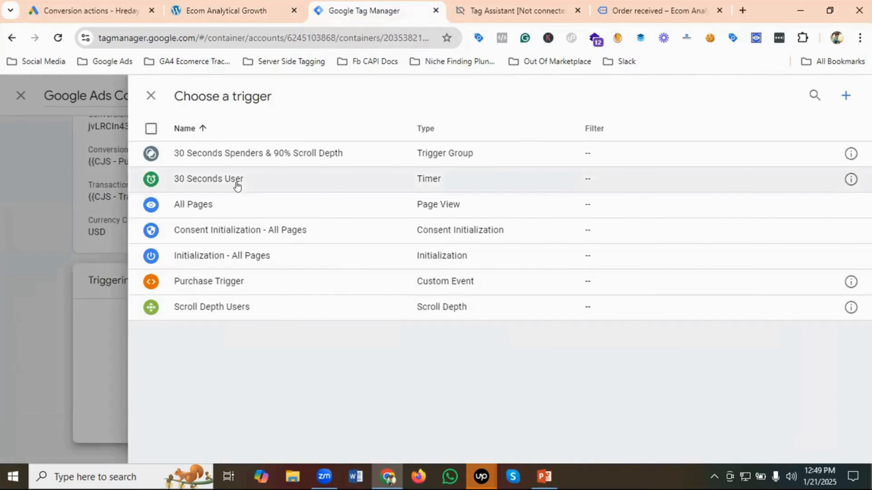
click(221, 282)
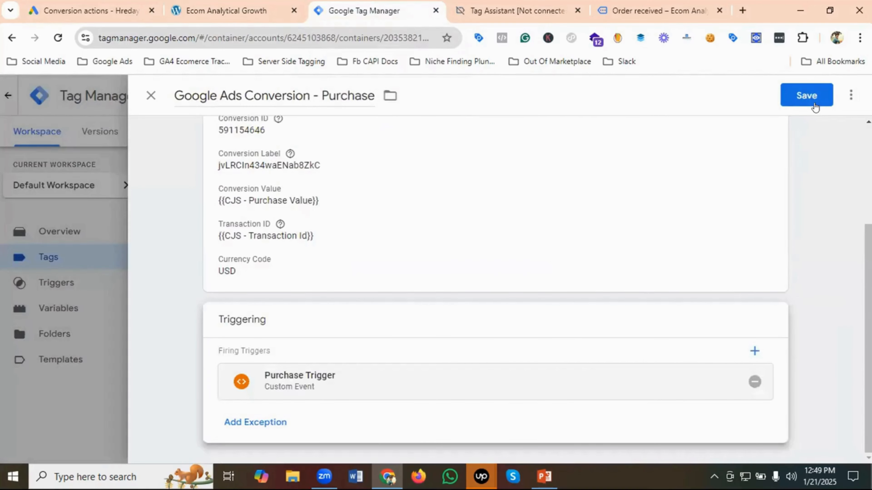
click(806, 95)
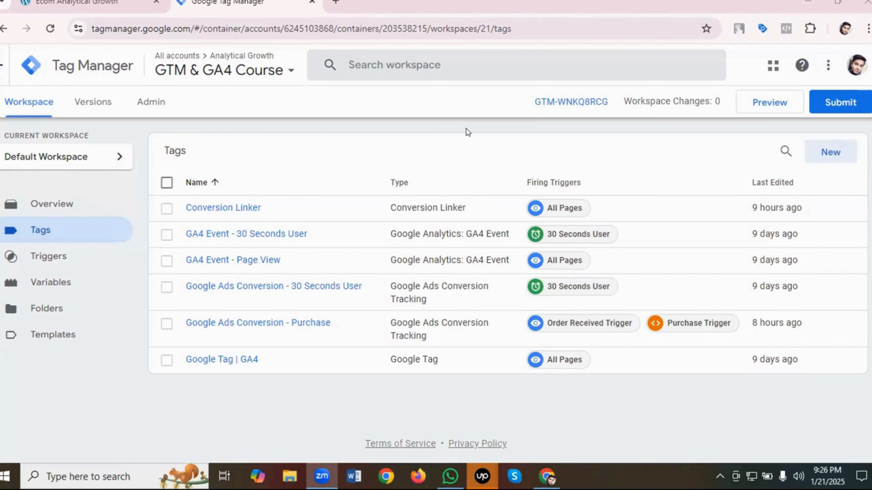
click(769, 105)
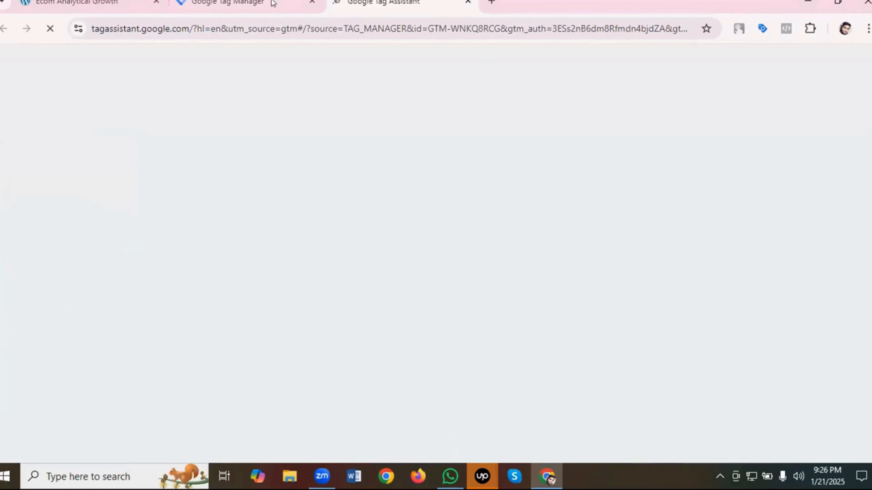
click(134, 2)
click(145, 25)
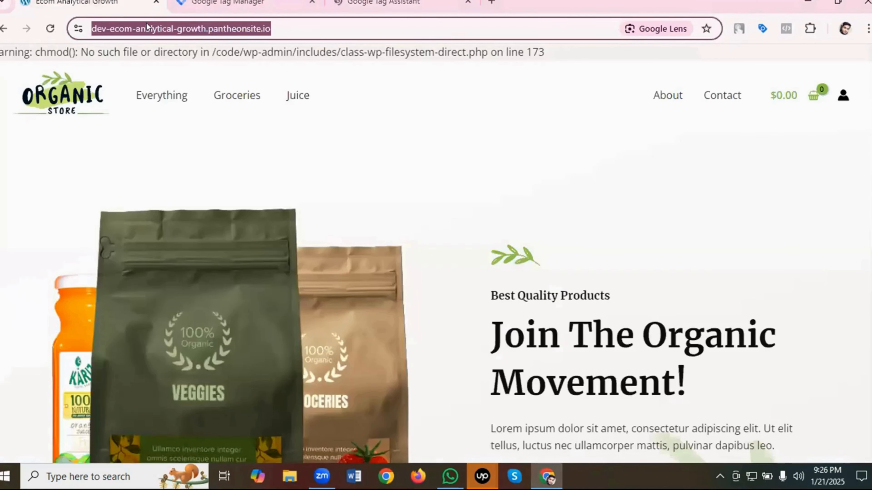
right_click(147, 23)
click(182, 148)
click(368, 6)
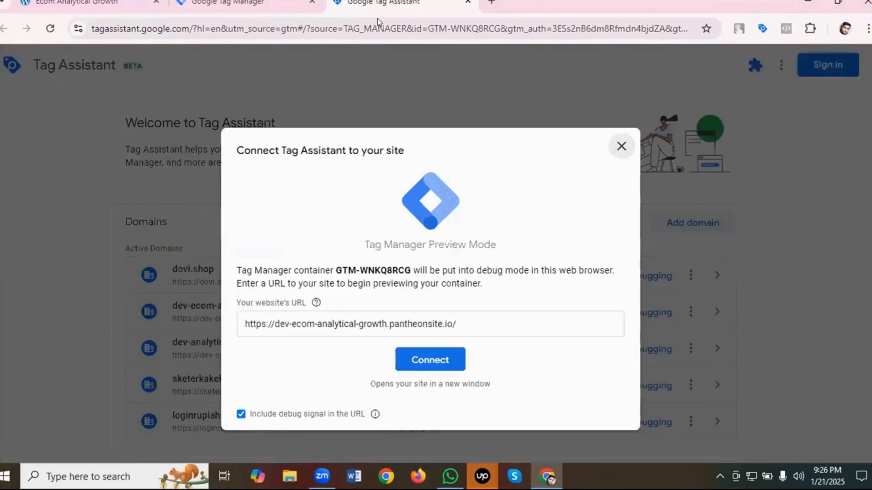
click(439, 353)
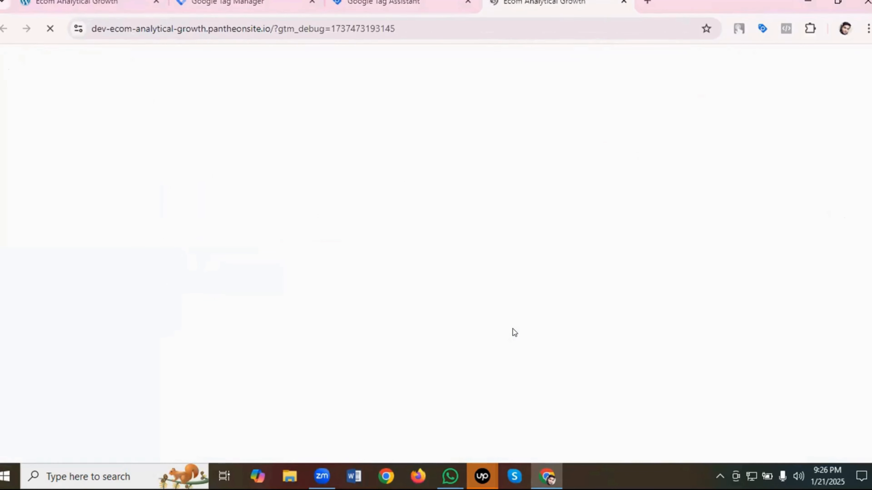
- Close the original store page and continue into the connected debug session in Tag Assistant
click(156, 2)
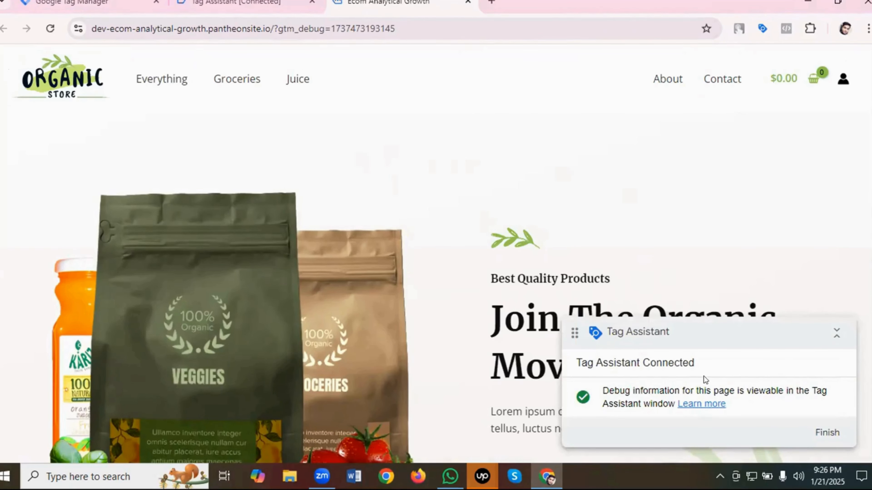
click(255, 5)
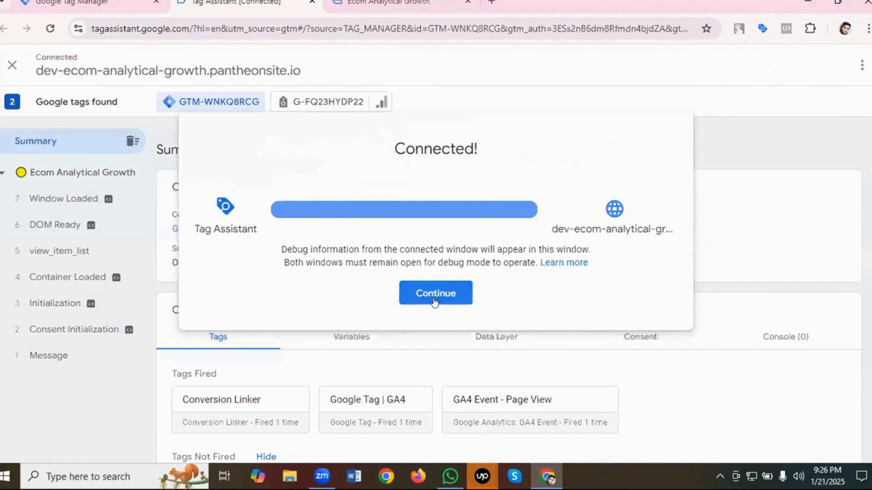
click(435, 301)
- In the debug-connected store, open the Handpicked Red Chillies product page from the home page's product list
click(402, 2)
scroll(549, 218, down, 5)
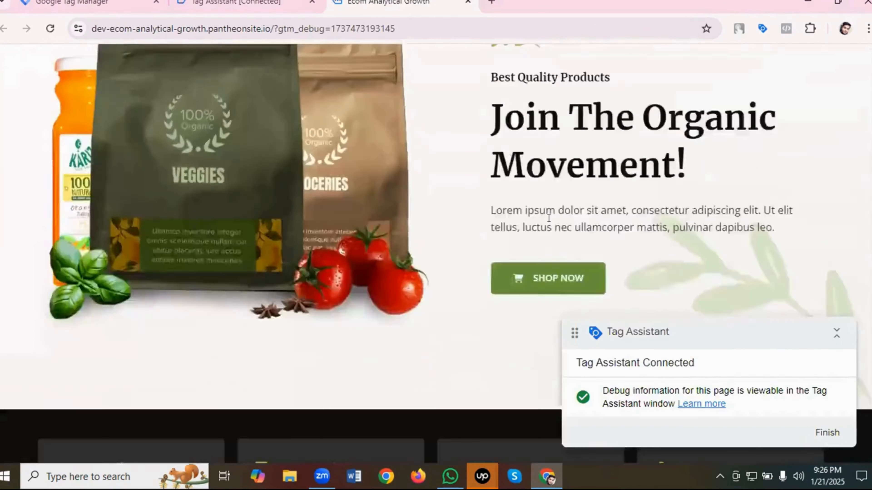
scroll(549, 222, down, 10)
scroll(326, 179, down, 3)
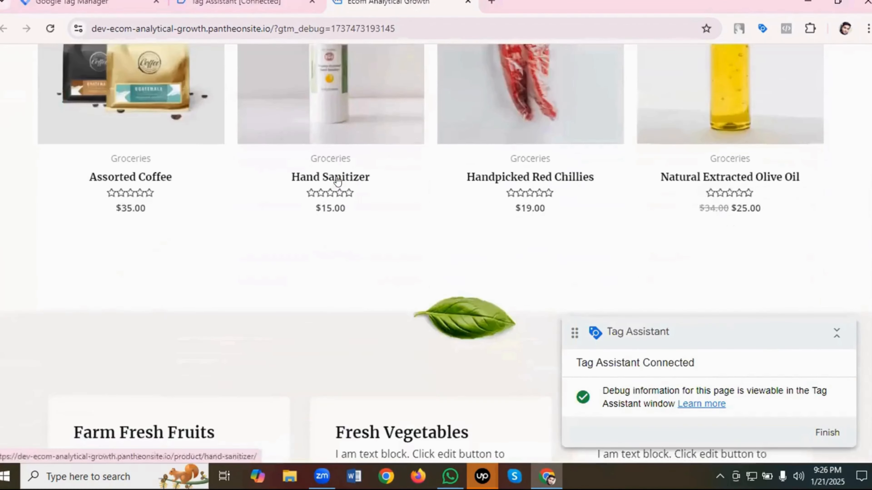
scroll(338, 181, up, 2)
click(506, 142)
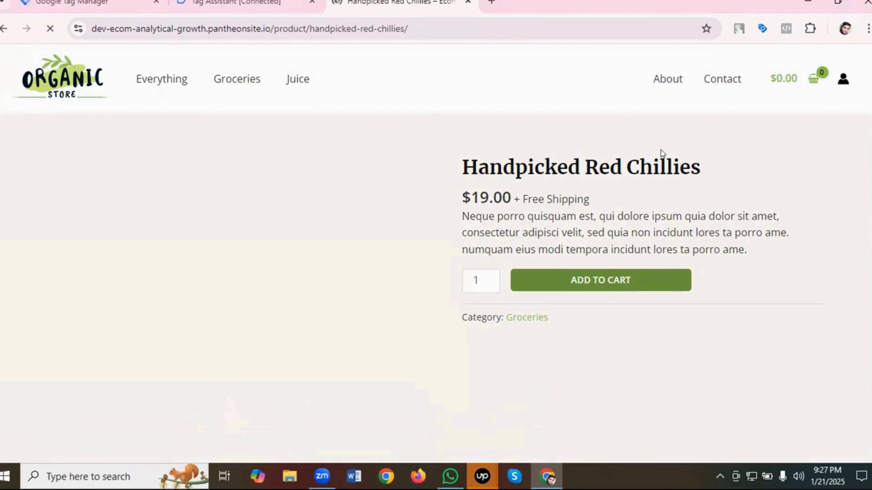
- Check the recorded events in Tag Assistant, then return to the store and add one Handpicked Red Chillies to the cart
scroll(661, 150, down, 2)
scroll(660, 150, up, 2)
click(252, 5)
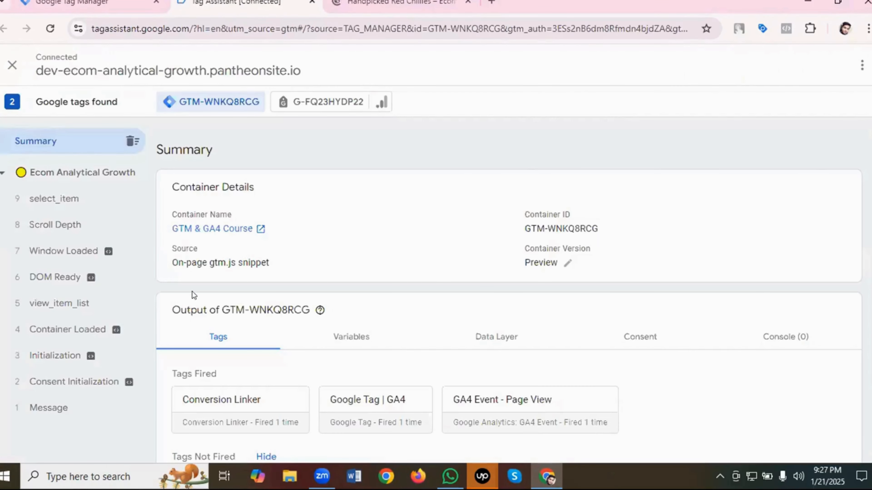
click(412, 5)
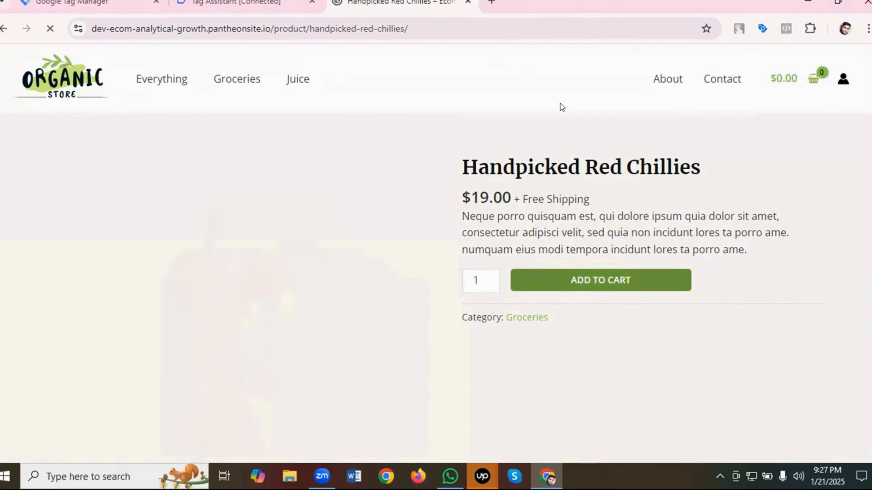
scroll(618, 117, down, 2)
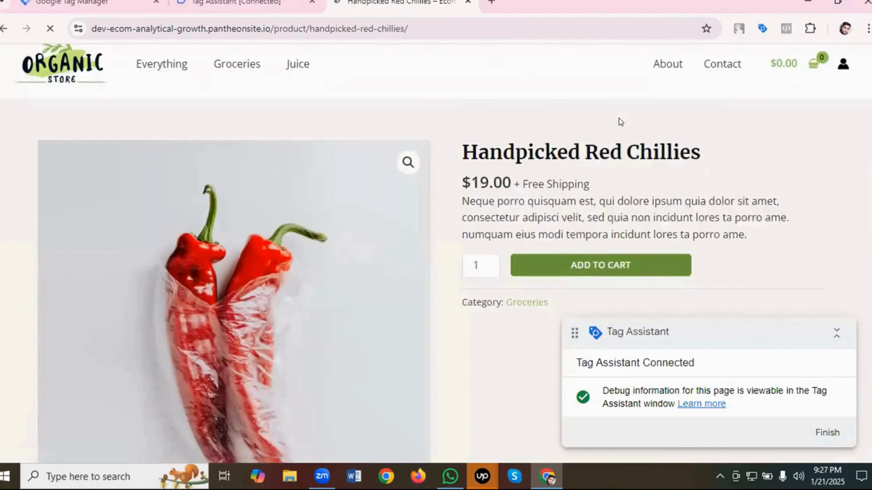
click(600, 217)
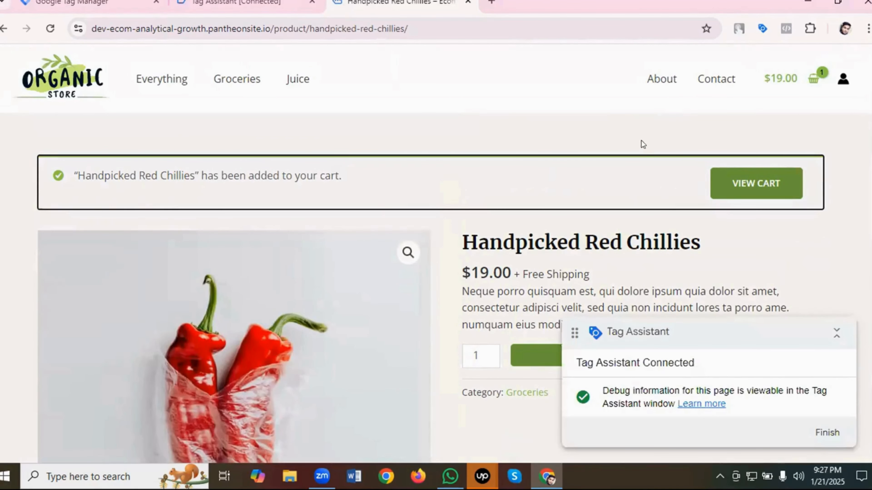
- View the cart and proceed to checkout with the Handpicked Red Chillies order
click(737, 182)
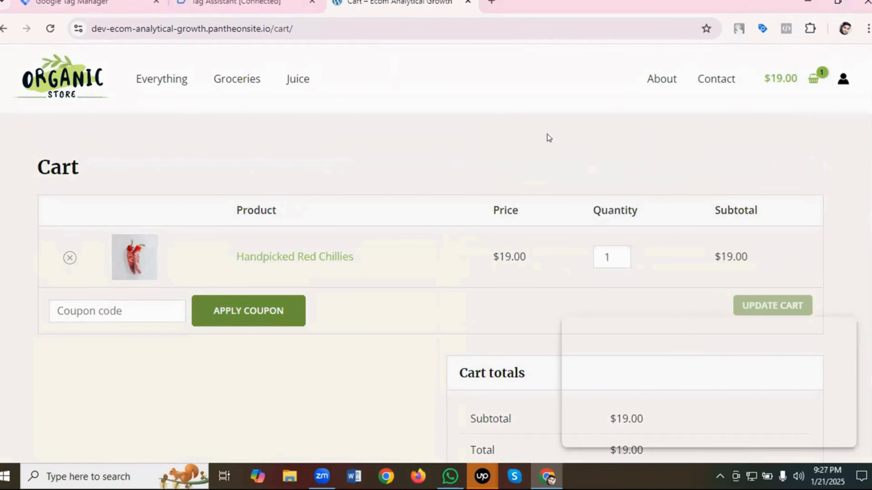
scroll(544, 109, down, 2)
scroll(549, 113, down, 5)
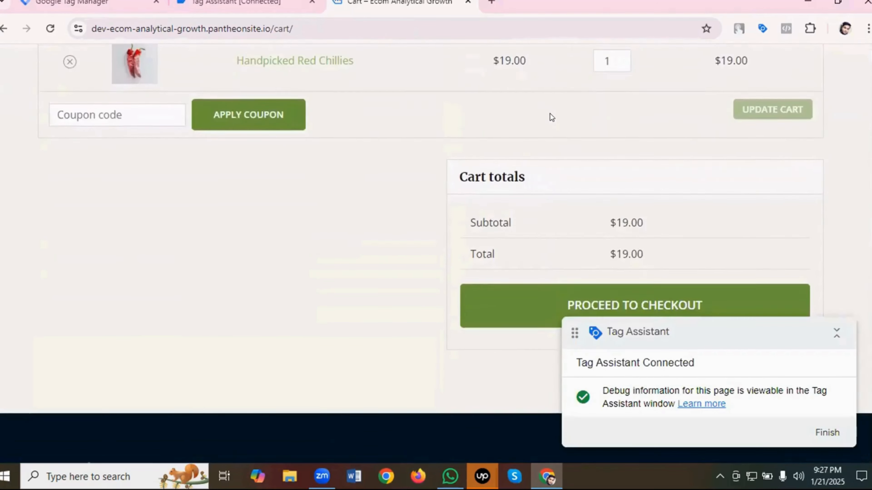
click(610, 178)
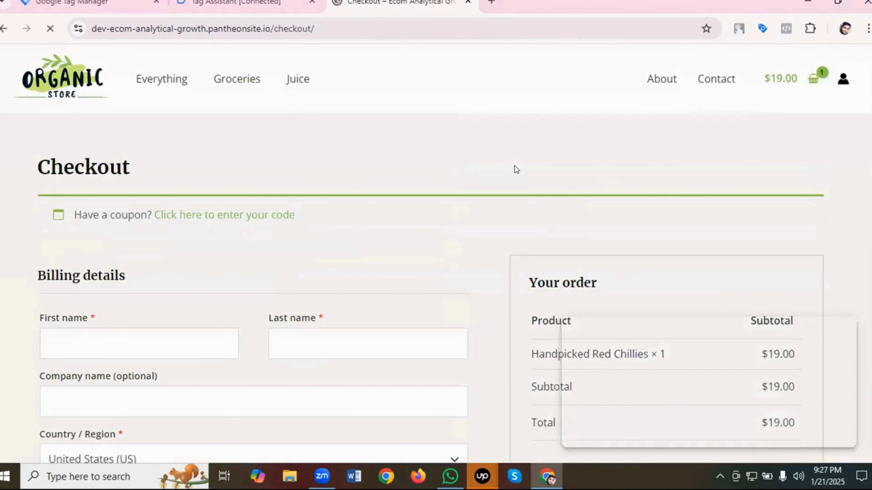
- Enter the customer's first name and last name in the checkout billing details
scroll(515, 166, down, 2)
click(91, 273)
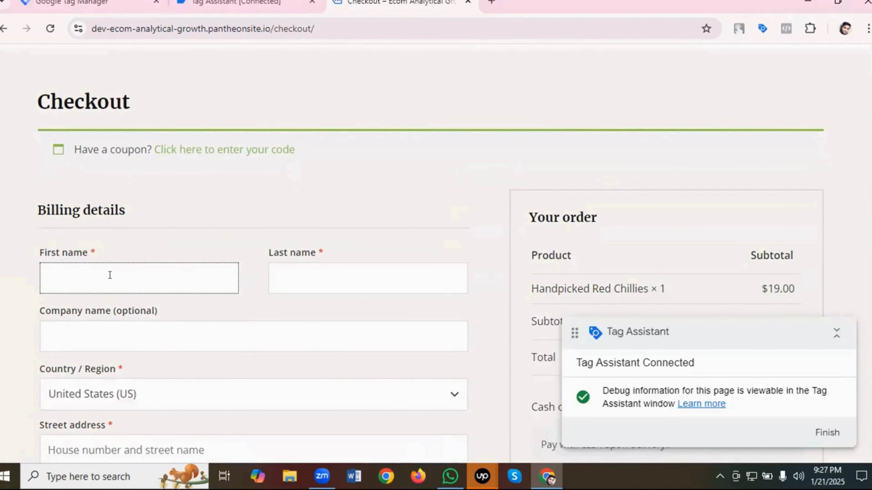
scroll(128, 262, down, 2)
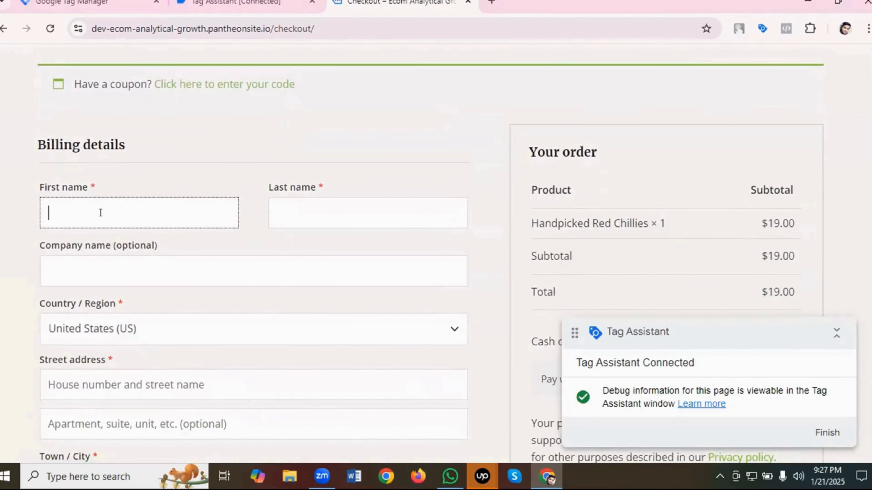
click(294, 213)
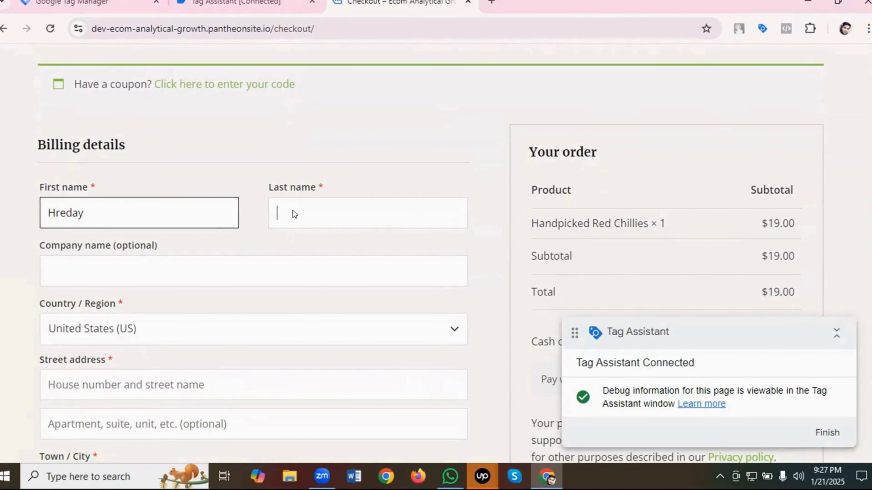
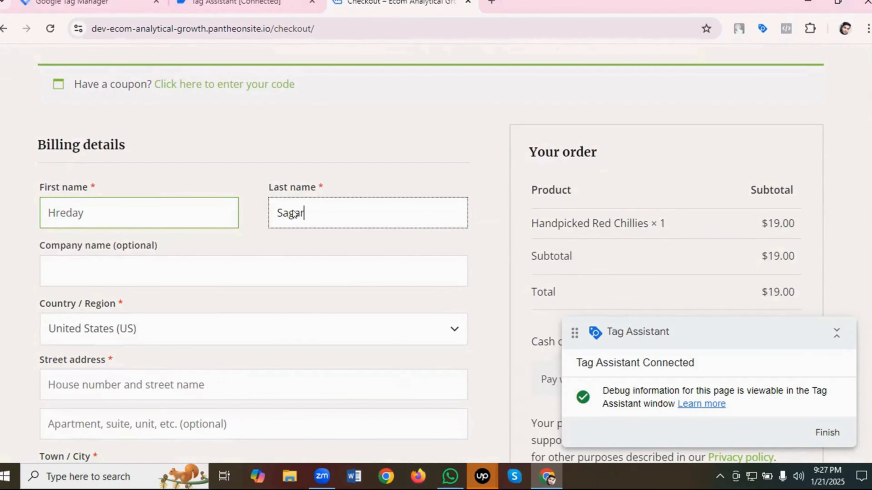
- Set the billing country to Bangladesh
scroll(260, 215, down, 2)
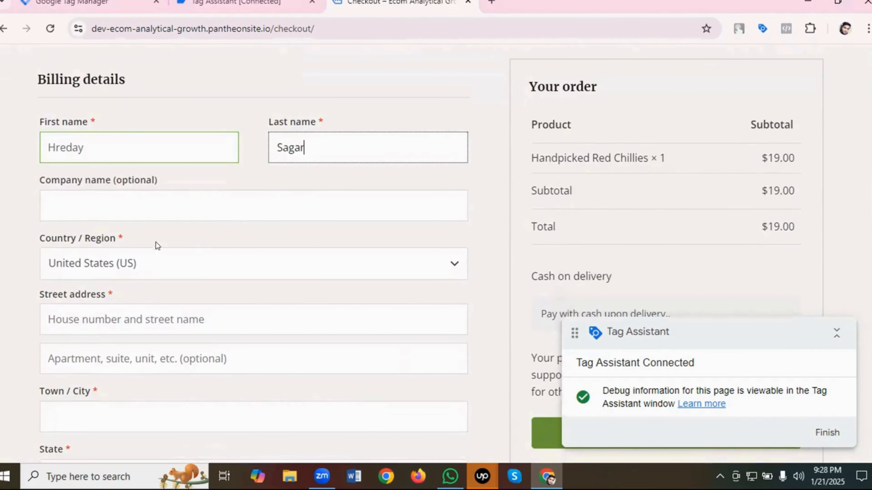
click(150, 265)
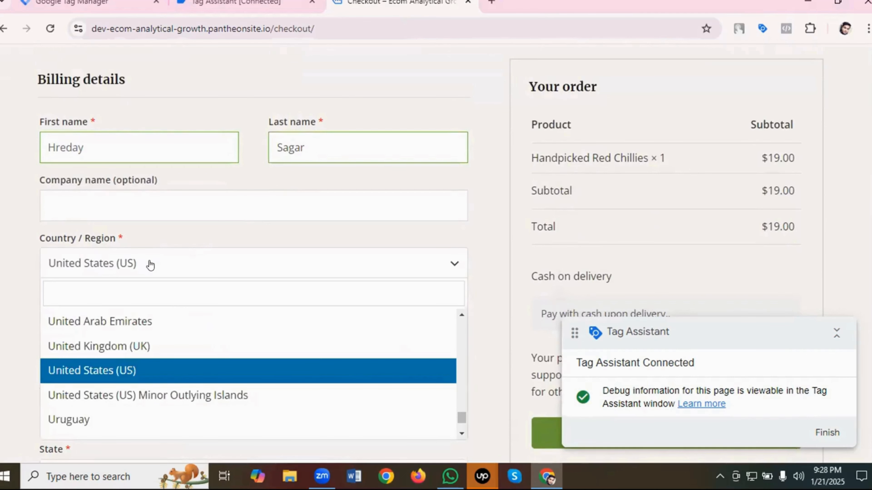
text(Ban)
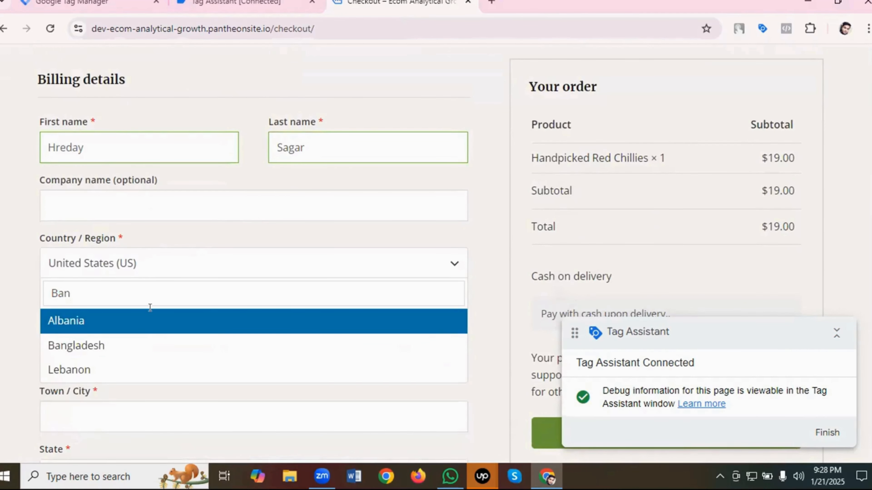
click(81, 345)
click(82, 347)
- Fill in the billing street address from the browser's saved address and choose Dhaka as the district
scroll(171, 288, down, 1)
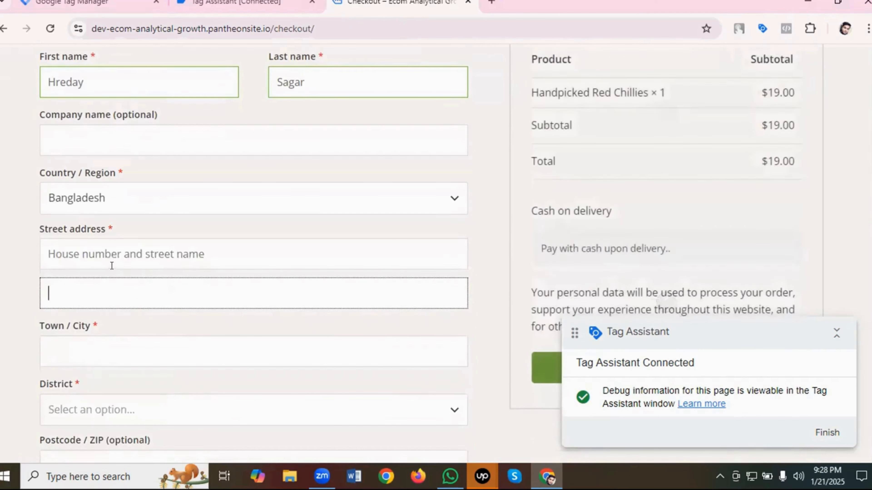
click(111, 265)
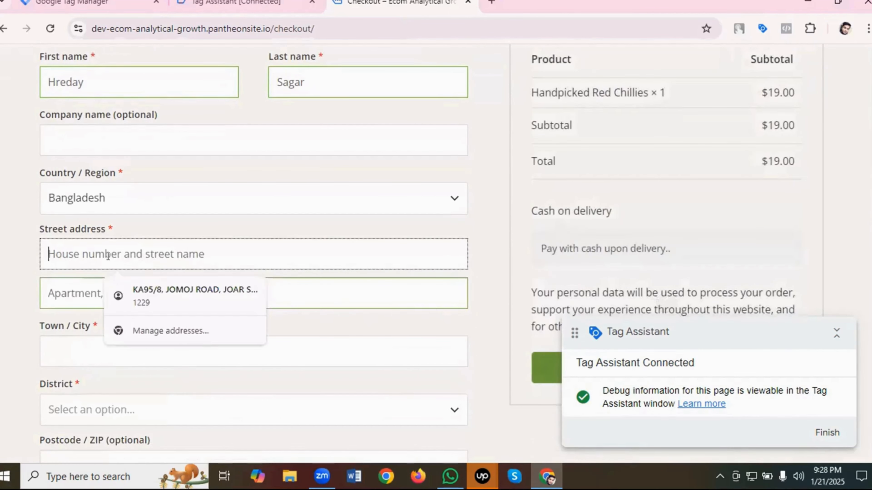
click(167, 293)
scroll(110, 280, down, 4)
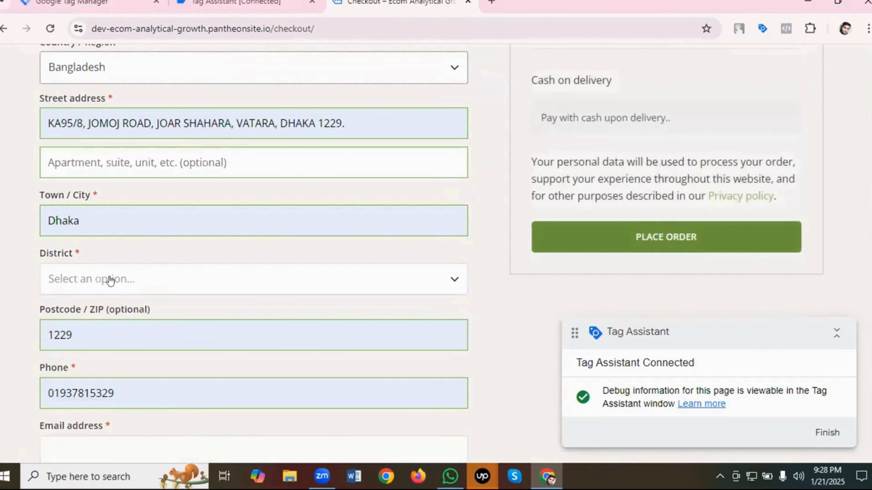
click(111, 281)
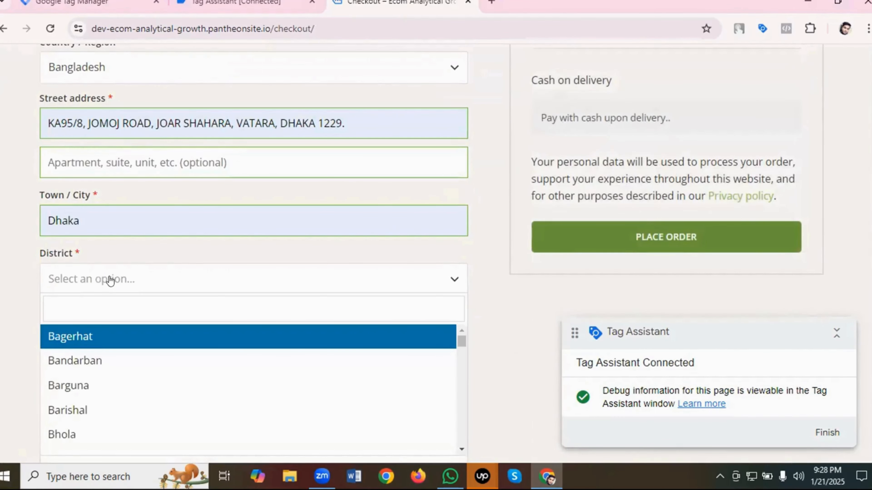
text(Dha)
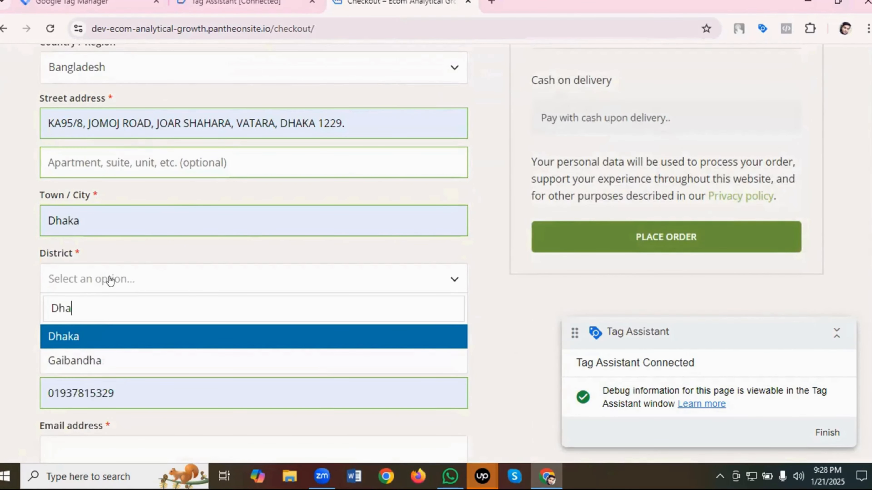
click(69, 338)
- Fill in the customer's e-mail address in the billing details
scroll(149, 302, down, 3)
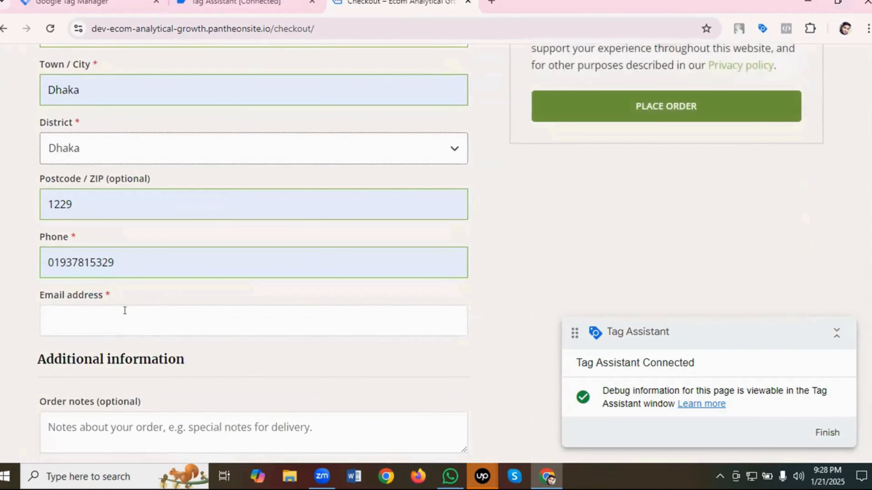
click(125, 309)
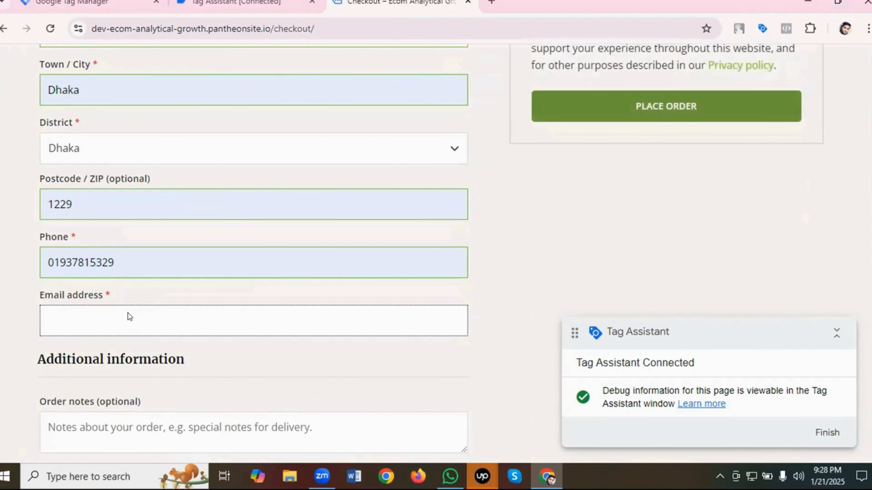
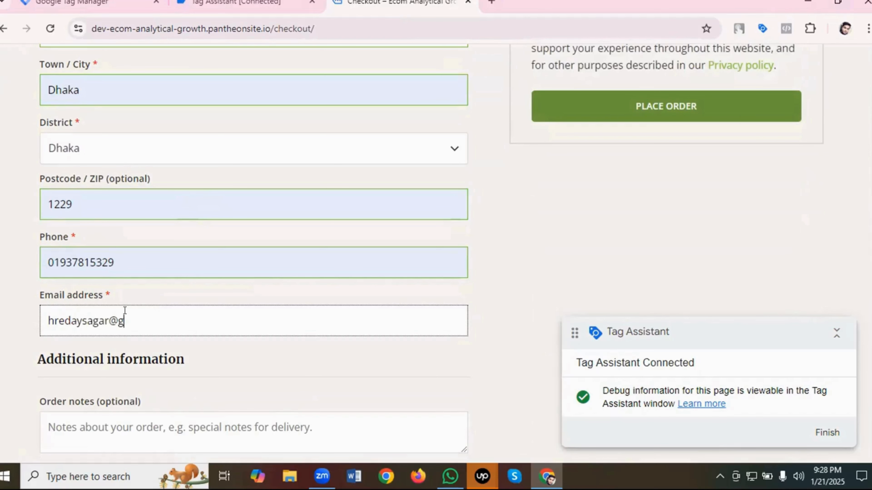
- Place the cash-on-delivery order and accept the browser's offer to update the saved address
scroll(278, 232, down, 1)
scroll(279, 233, down, 2)
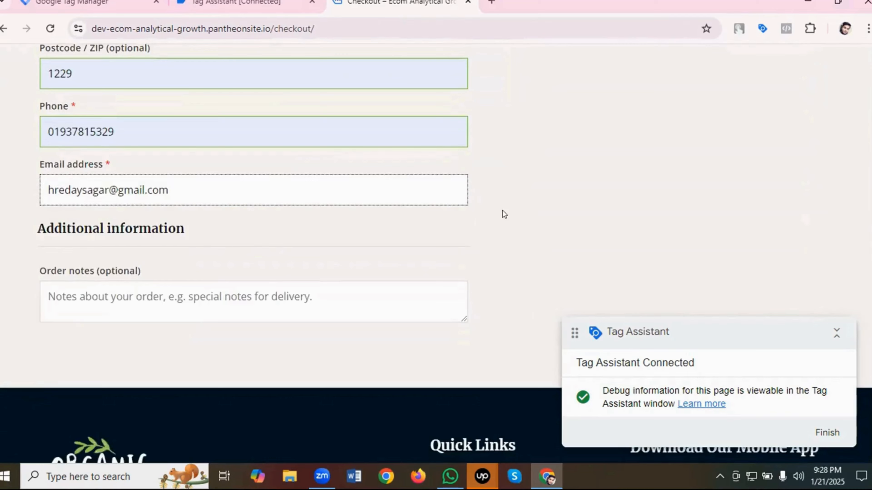
scroll(502, 211, up, 6)
click(673, 238)
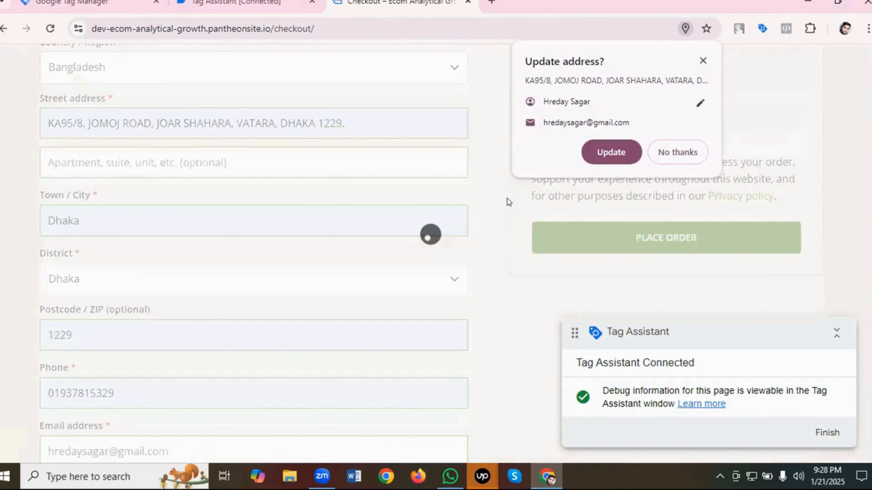
click(623, 157)
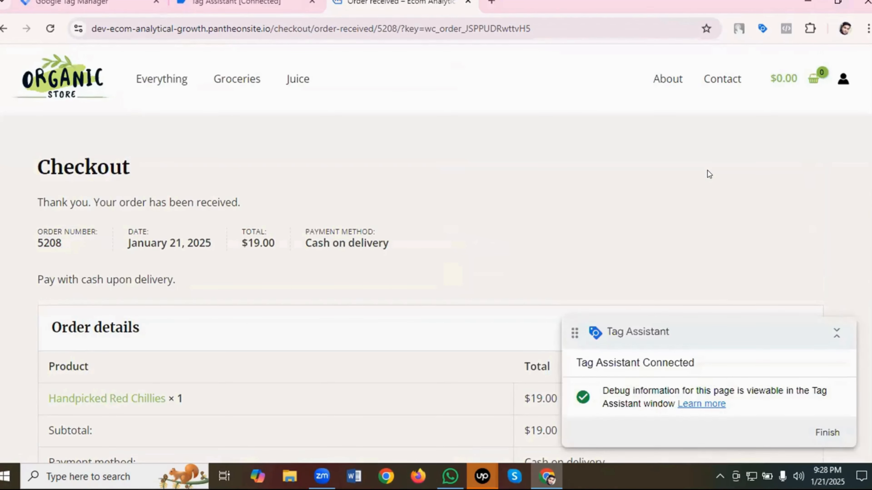
- In Tag Assistant, inspect the Google Ads Conversion - Purchase tag for the purchase event, with variables displayed as values
click(236, 4)
scroll(496, 274, down, 3)
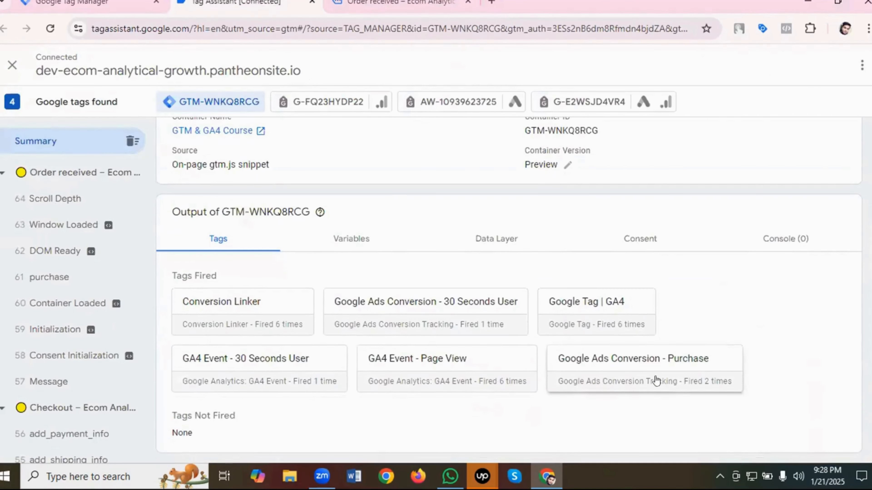
click(605, 361)
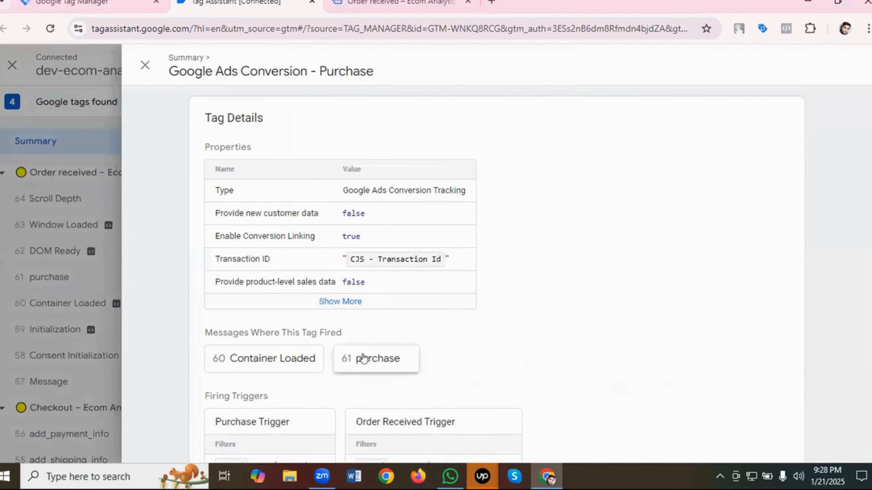
click(348, 361)
click(349, 325)
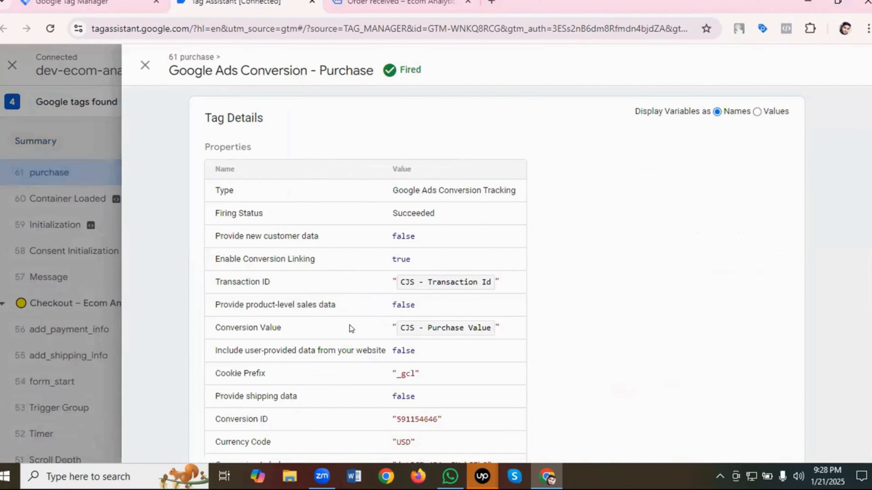
click(756, 111)
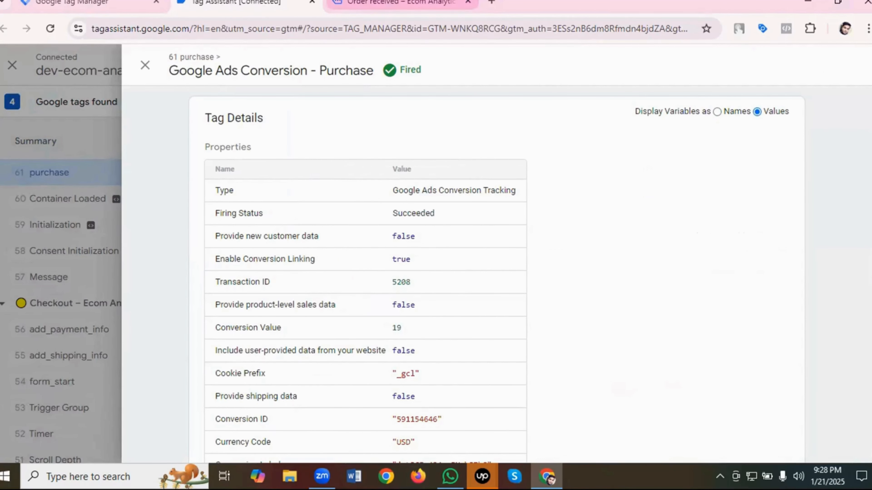
- Compare the purchase tag's transaction ID, conversion value and remaining properties with the store's order confirmation page
key(ctrl+Tab)
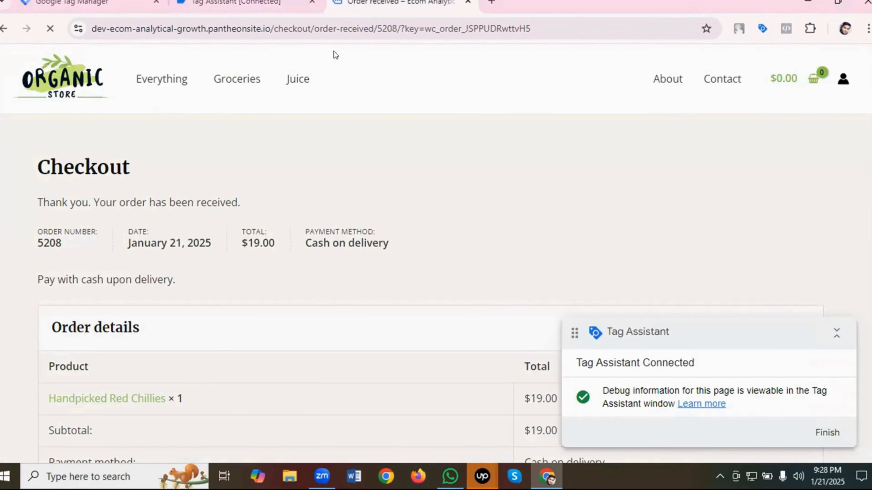
click(240, 4)
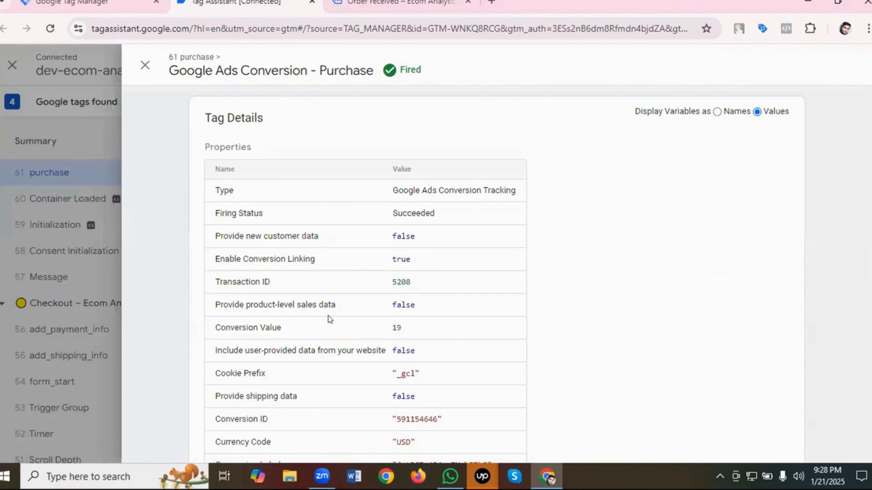
key(ctrl+Tab)
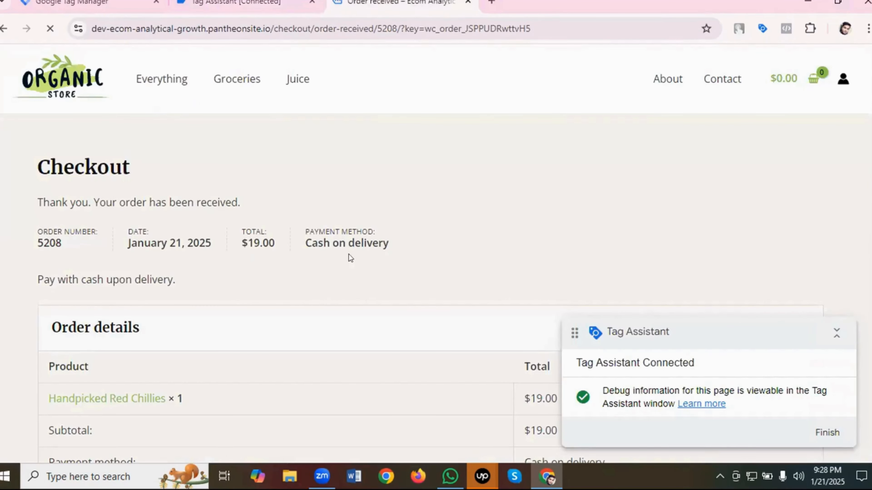
key(ctrl+shift+Tab)
scroll(483, 299, down, 3)
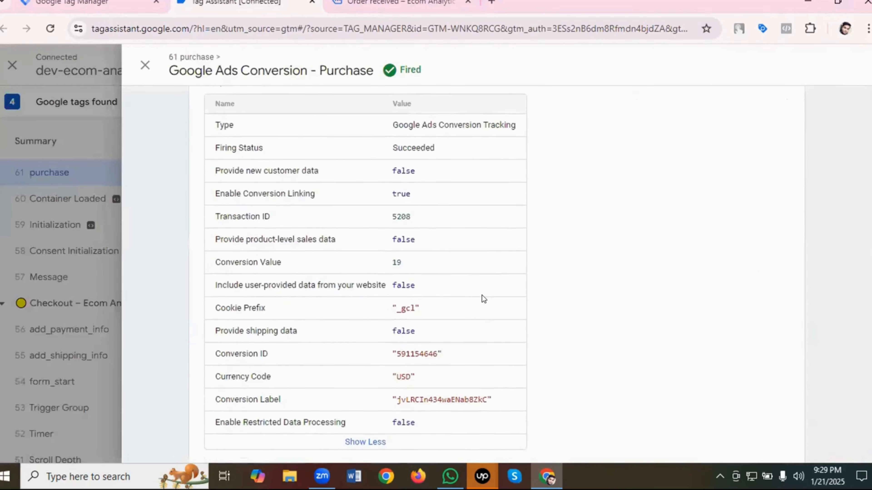
- Close the tag details and examine the purchase event's variables, including CJS - Purchase Value and CJS - Transaction Id
click(145, 65)
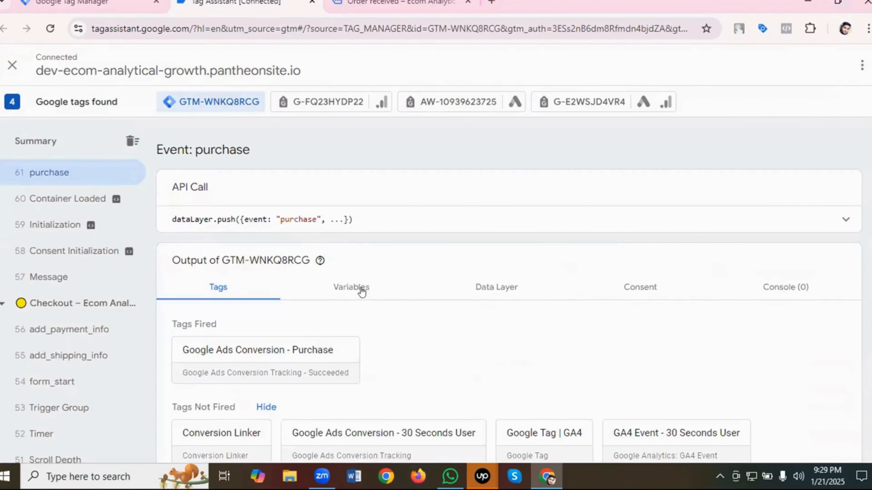
click(354, 288)
scroll(394, 257, down, 3)
scroll(410, 242, down, 2)
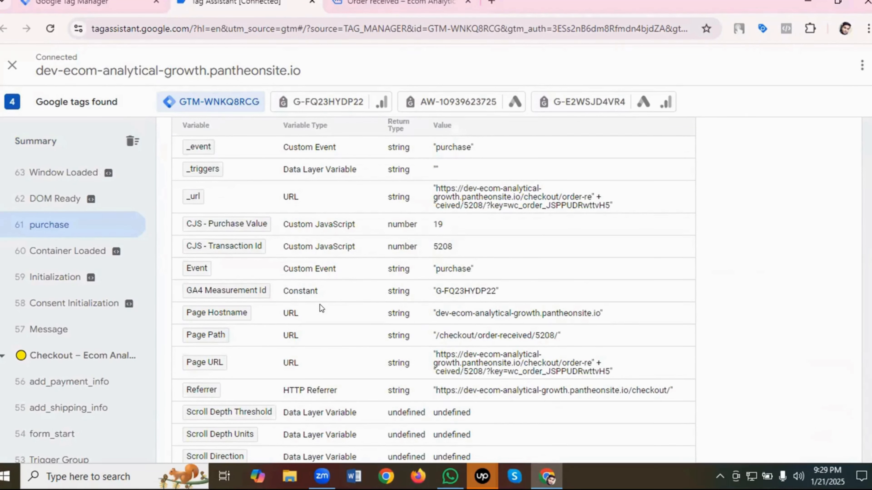
scroll(348, 303, down, 1)
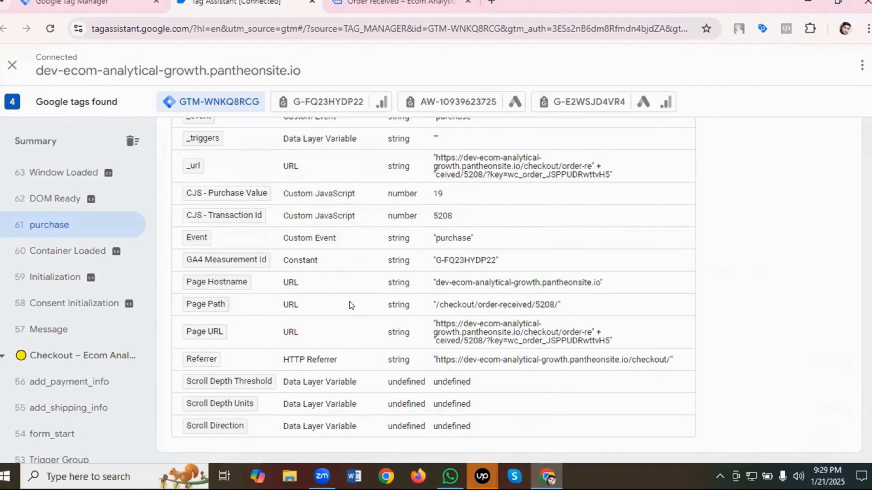
scroll(349, 302, up, 3)
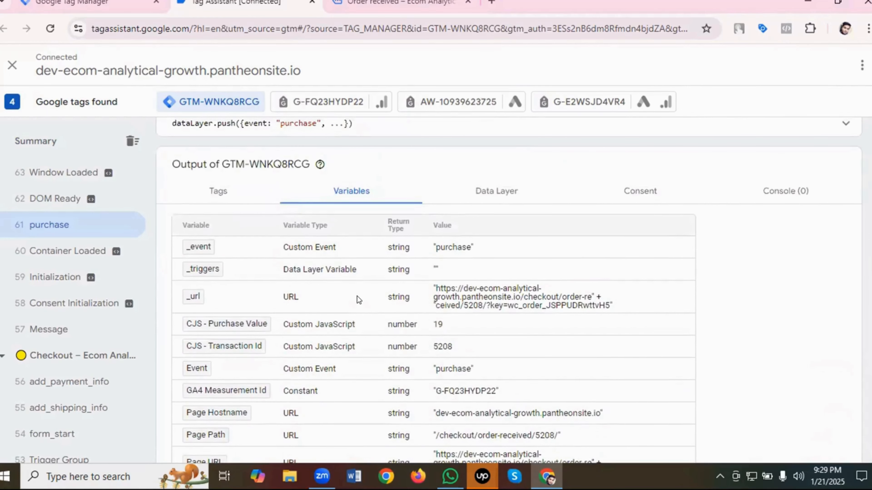
scroll(357, 297, down, 2)
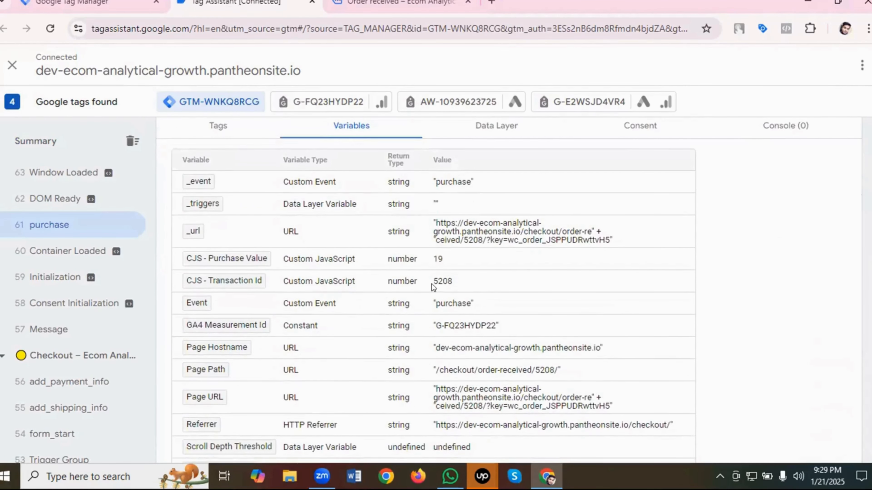